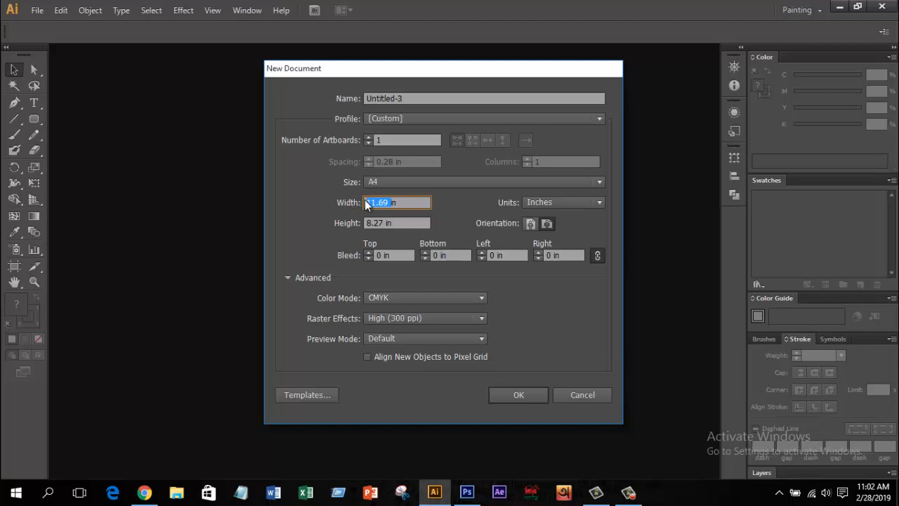
Step: Create a new 2.125 × 3.37 in document named ID CARD DESIGN
type("8")
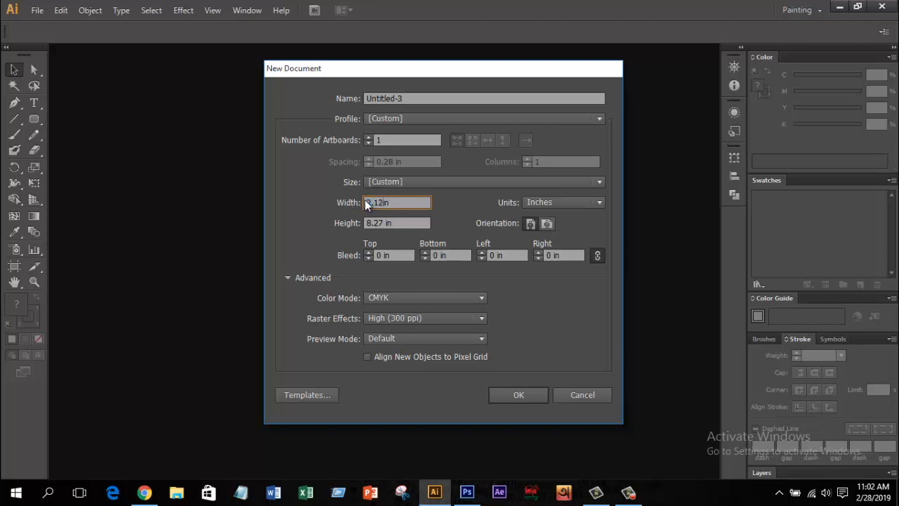
type("5")
left_click_drag(386, 224, 366, 223)
type("3.370")
left_click(393, 141)
left_click(406, 98)
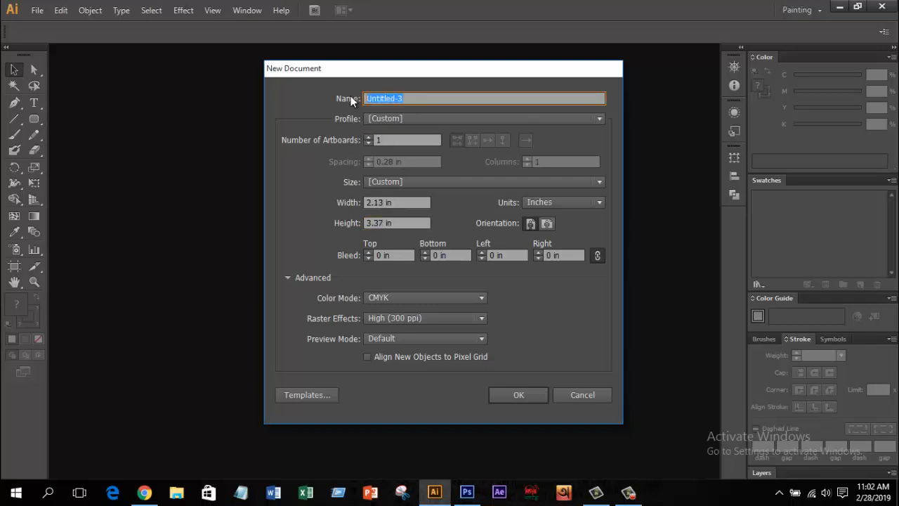
type("ID CARD DESIGN")
left_click(519, 396)
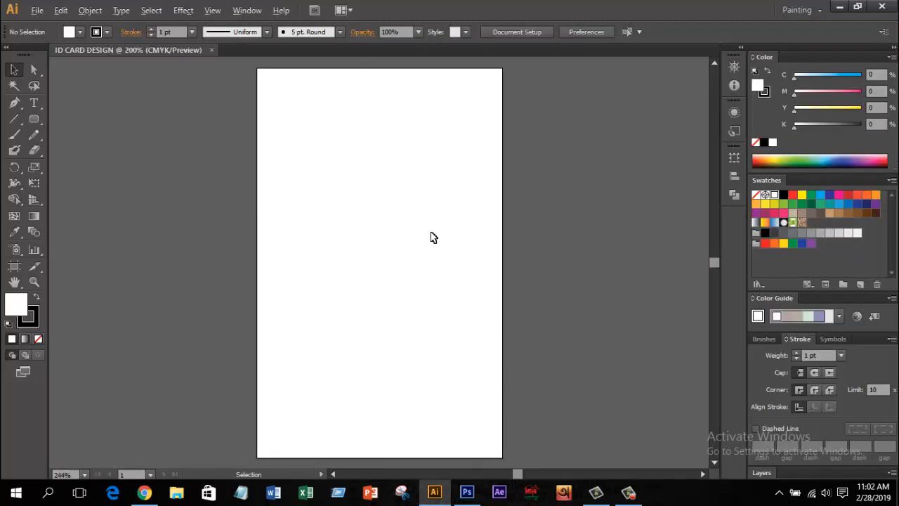
Step: Create a 2.125 × 3.37 in rounded rectangle with 0.3 in corner radius
scroll(432, 237, "down", 1)
left_click_drag(429, 233, 416, 248)
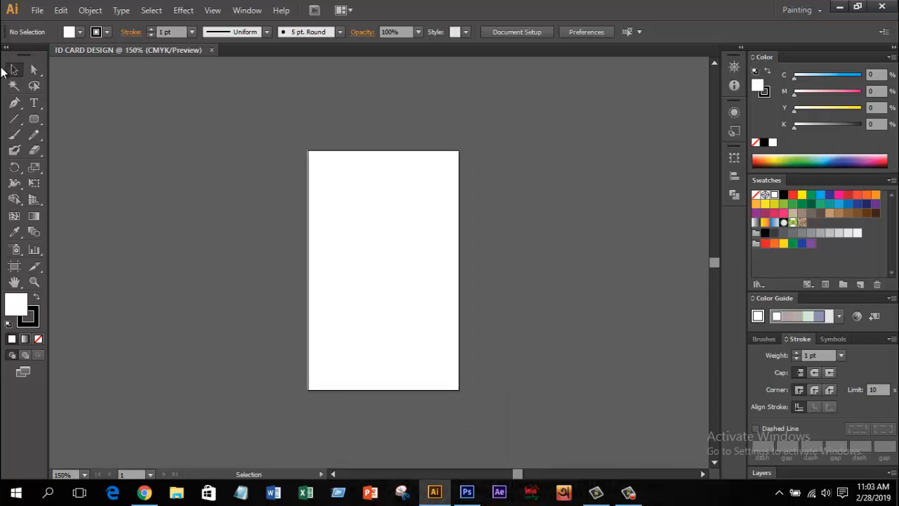
left_click(34, 119)
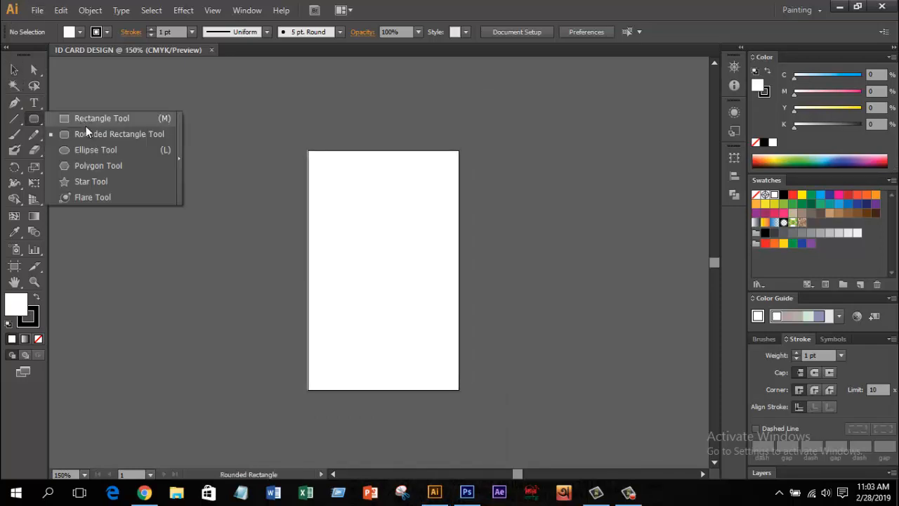
left_click(87, 138)
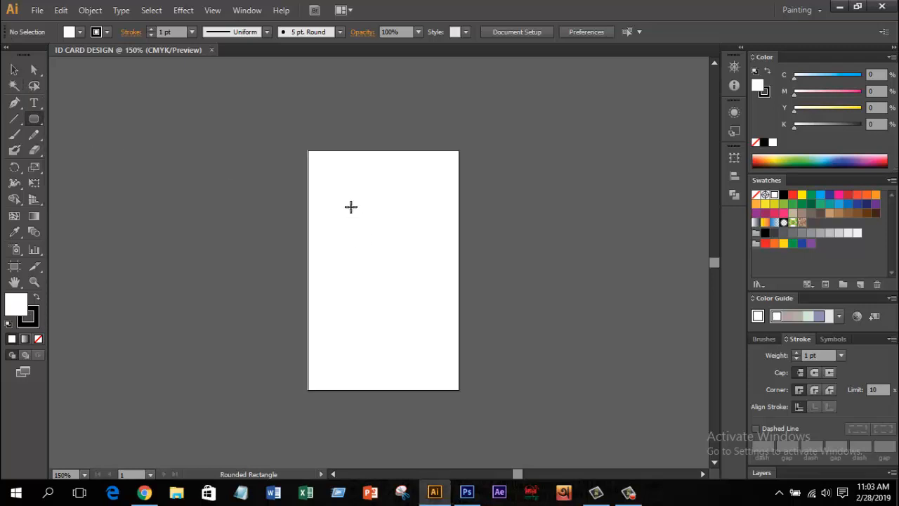
left_click(351, 206)
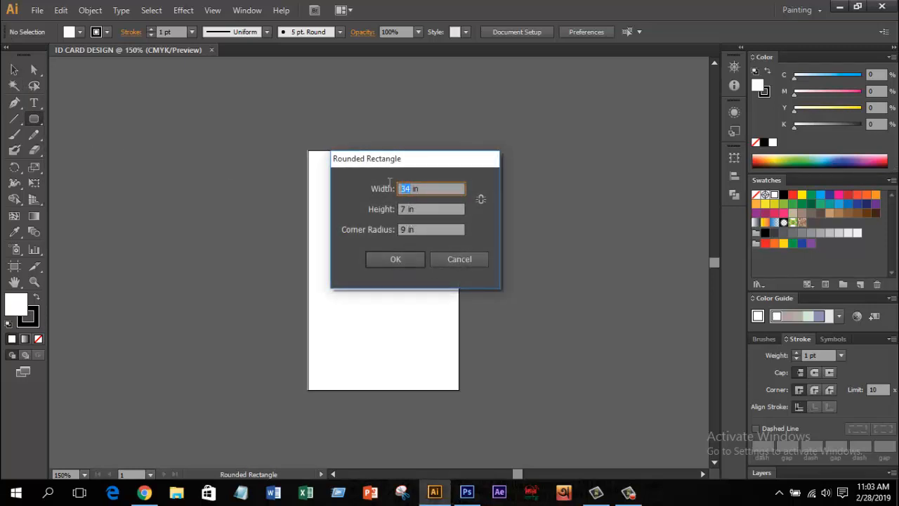
type("2.125")
key("Tab")
type("3.370")
key("Tab")
type(".3")
key("Return")
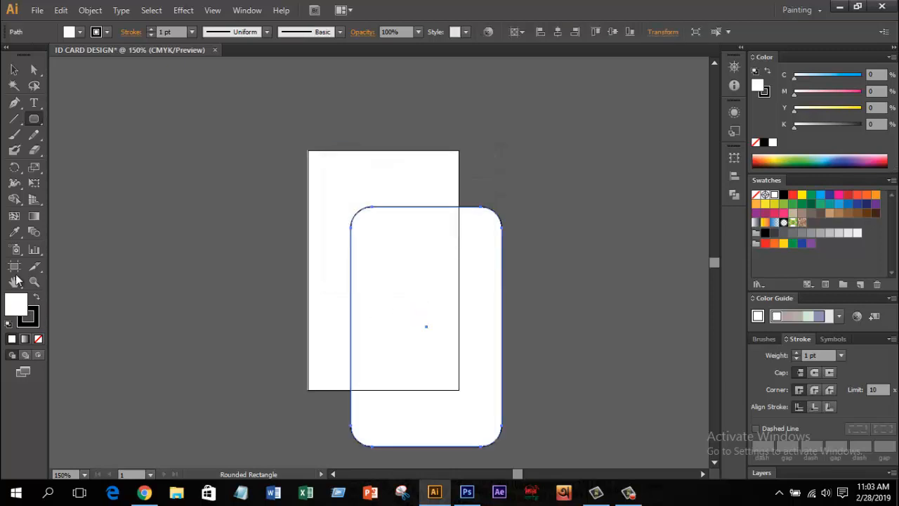
Step: Remove the rectangle's stroke and align it with the artboard
left_click(38, 338)
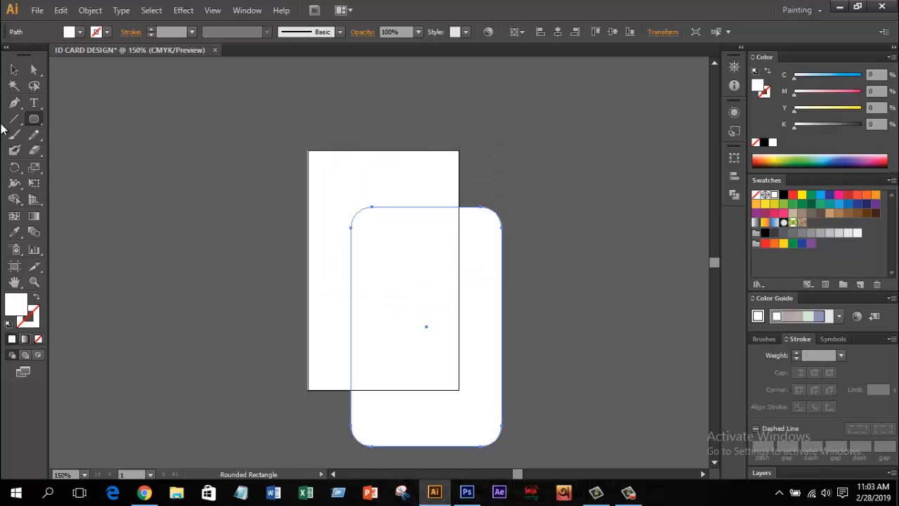
left_click(17, 71)
left_click_drag(443, 369, 404, 316)
left_click(517, 329)
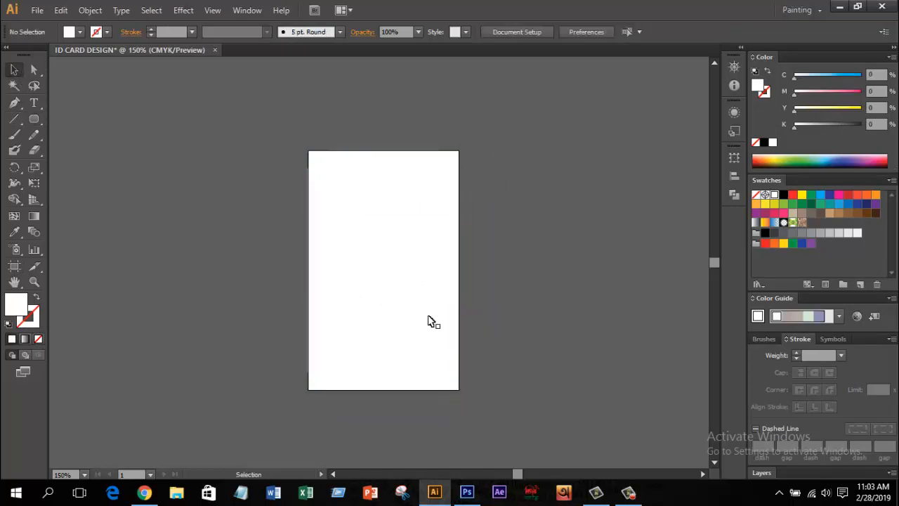
left_click(419, 312)
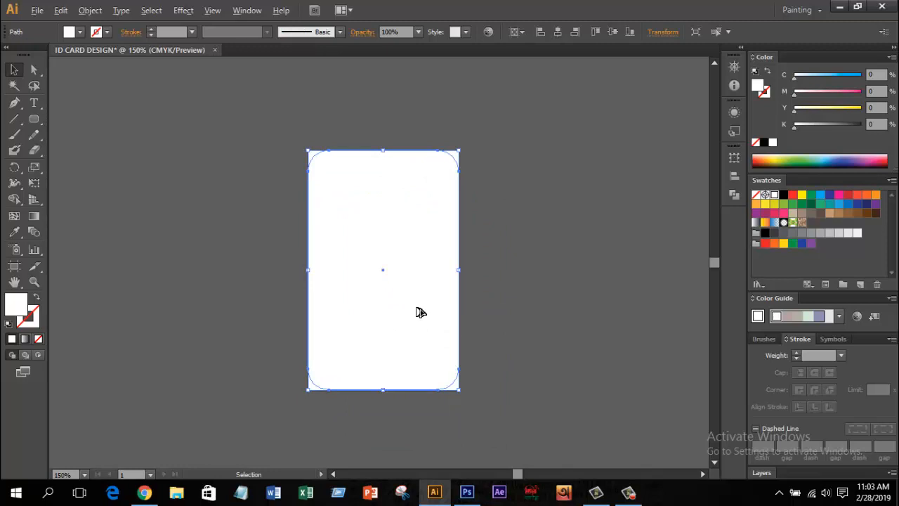
Step: Give the rounded rectangle a black outline
scroll(420, 312, "up", 1)
scroll(420, 312, "down", 1)
left_click(34, 320)
left_click(538, 237)
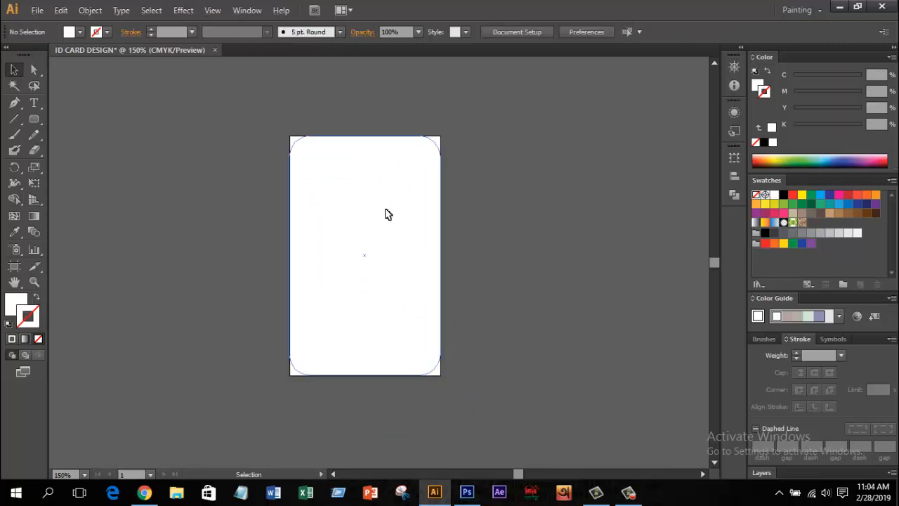
left_click(385, 214)
left_click(785, 195)
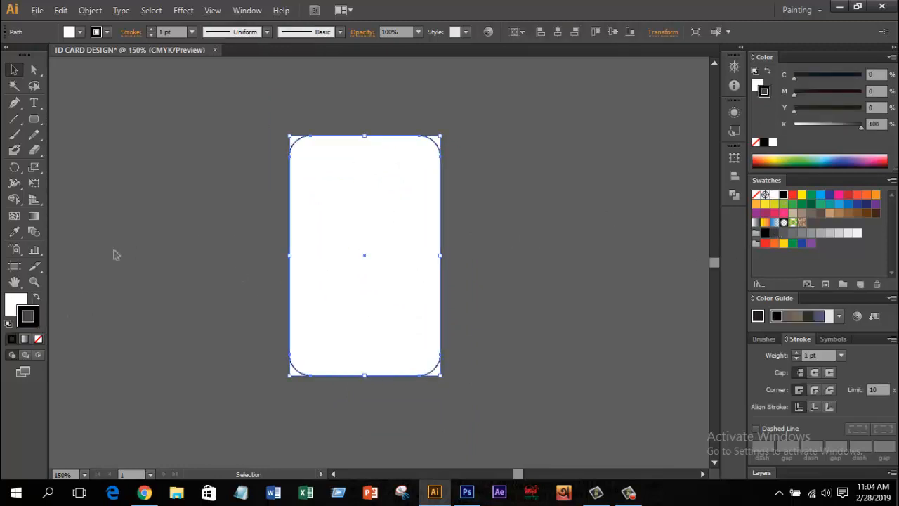
left_click(248, 215)
scroll(435, 256, "up", 1)
left_click(376, 235)
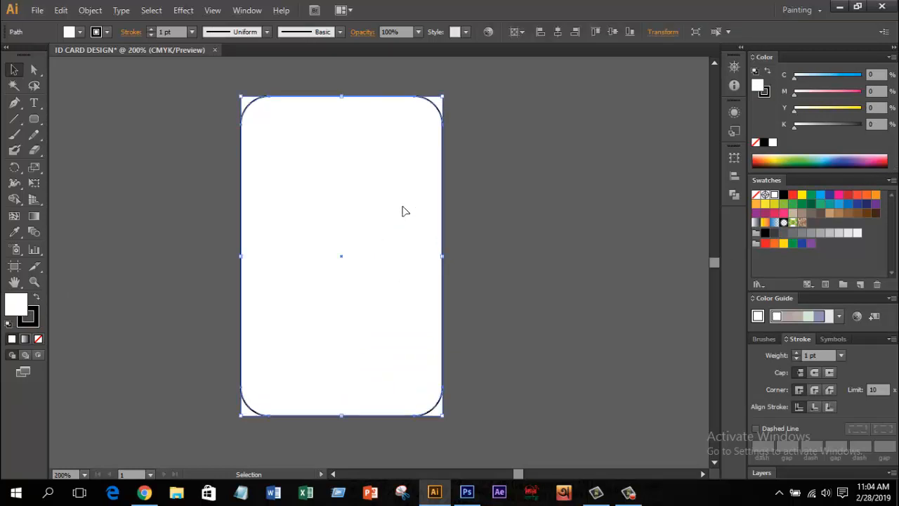
Step: Create an inner offset path at -0.125 in from the card edge
left_click(90, 9)
mouse_move(121, 275)
left_click(344, 322)
left_click(494, 270)
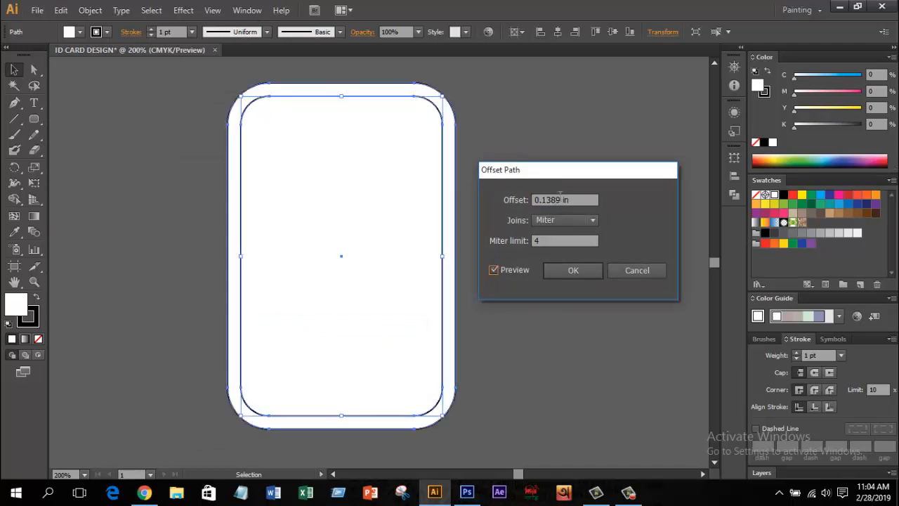
left_click(563, 200)
scroll(563, 200, "down", 3)
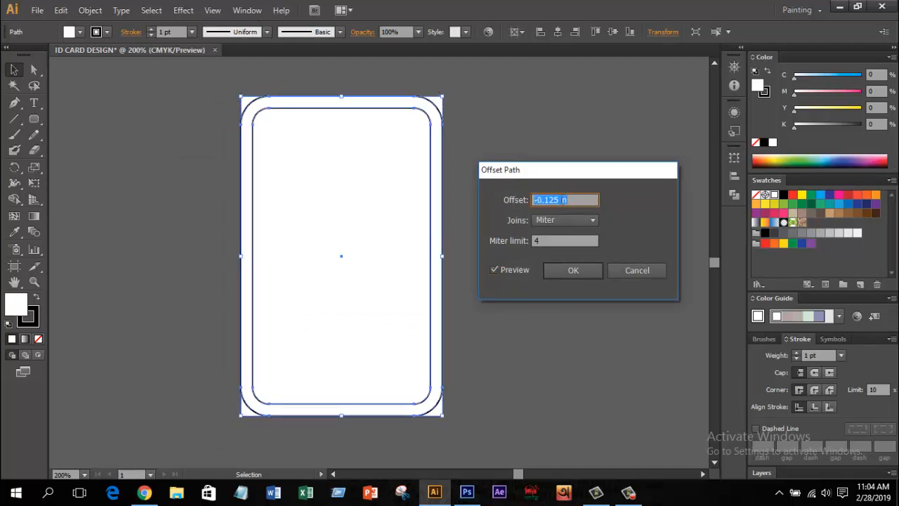
left_click(573, 270)
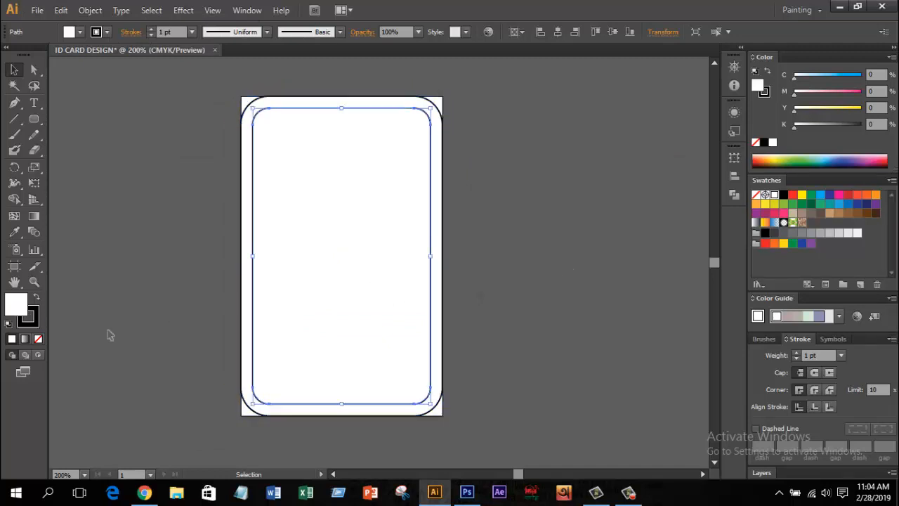
Step: Remove the inner path's fill and convert it into a guide
left_click(40, 342)
left_click(35, 322)
left_click(107, 292)
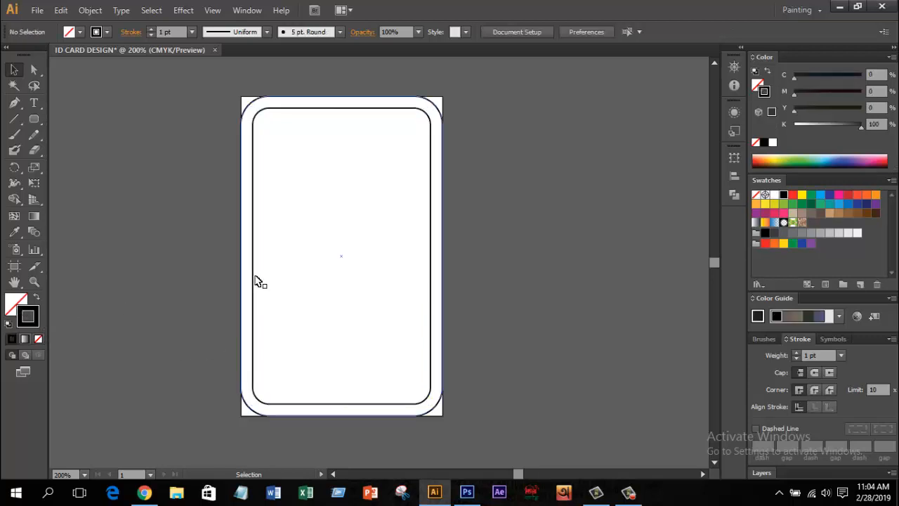
left_click(256, 279)
right_click(256, 276)
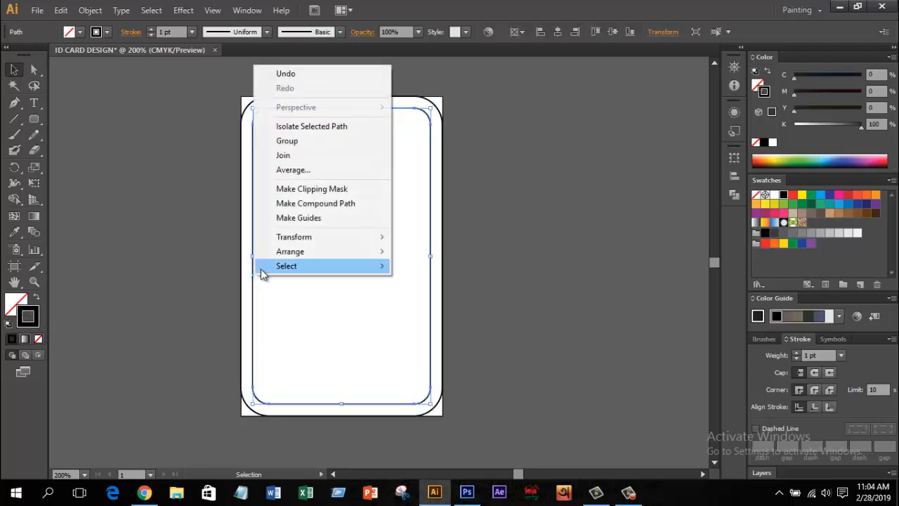
left_click(303, 218)
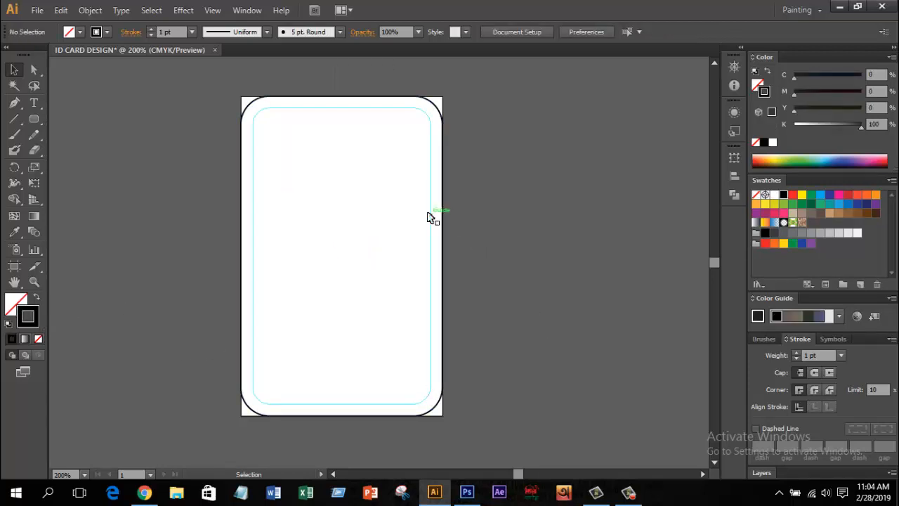
Step: Draw a horizontal line across the card's lower part and divide the card along it
key("space")
left_click_drag(497, 219, 506, 228)
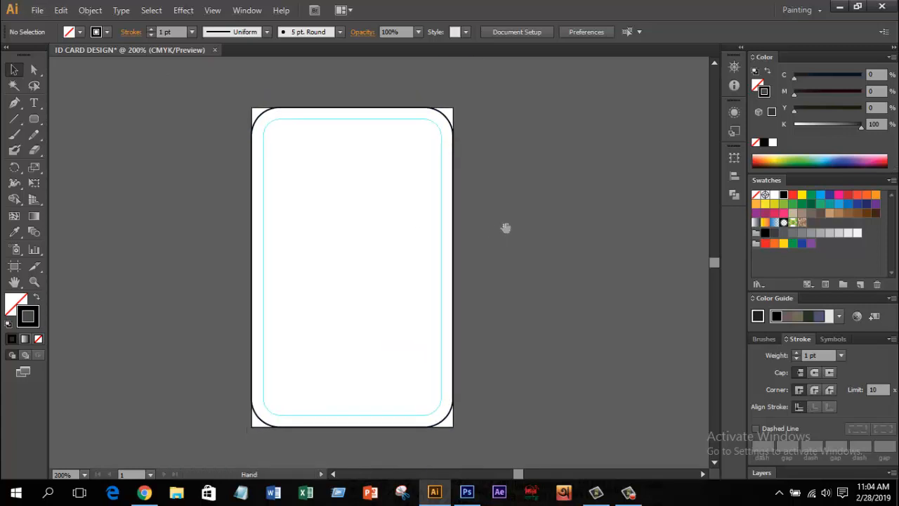
left_click_drag(11, 121, 52, 120)
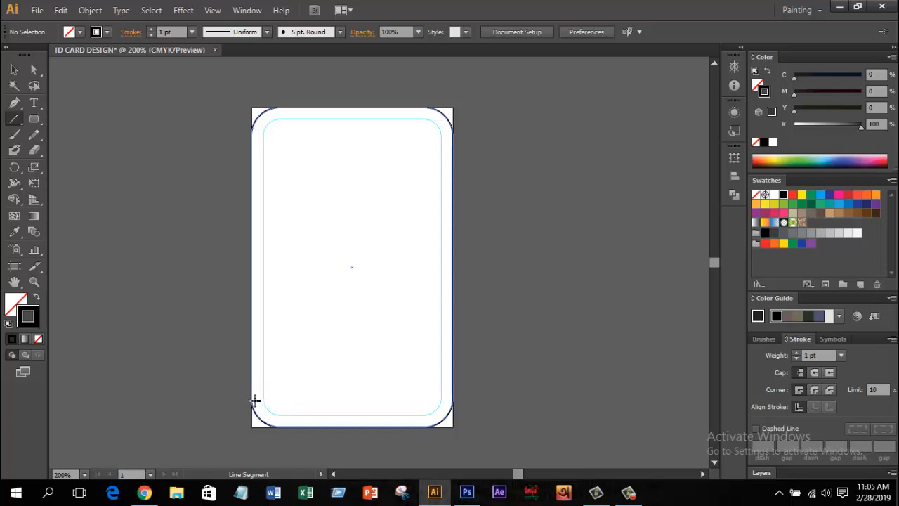
left_click_drag(252, 397, 507, 400)
left_click(14, 70)
scroll(479, 415, "up", 1)
left_click(510, 395)
left_click(482, 361)
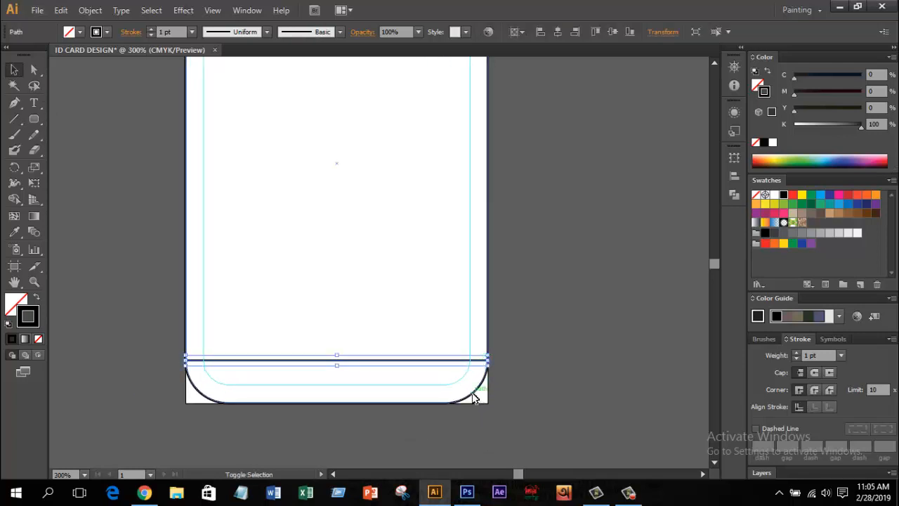
left_click(475, 398, "shift")
left_click(734, 194)
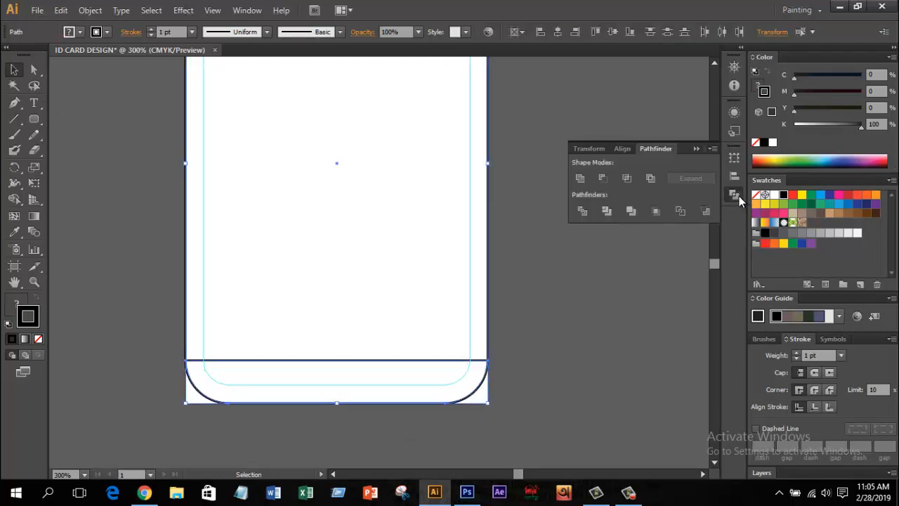
left_click(583, 211)
Step: Ungroup the divided pieces and remove the outline from both card parts
right_click(327, 248)
left_click(369, 317)
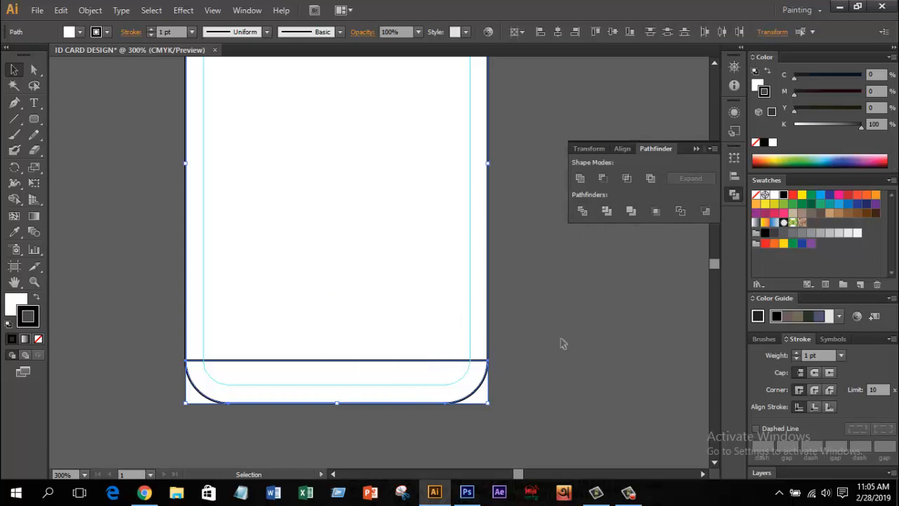
left_click(562, 342)
left_click(475, 389)
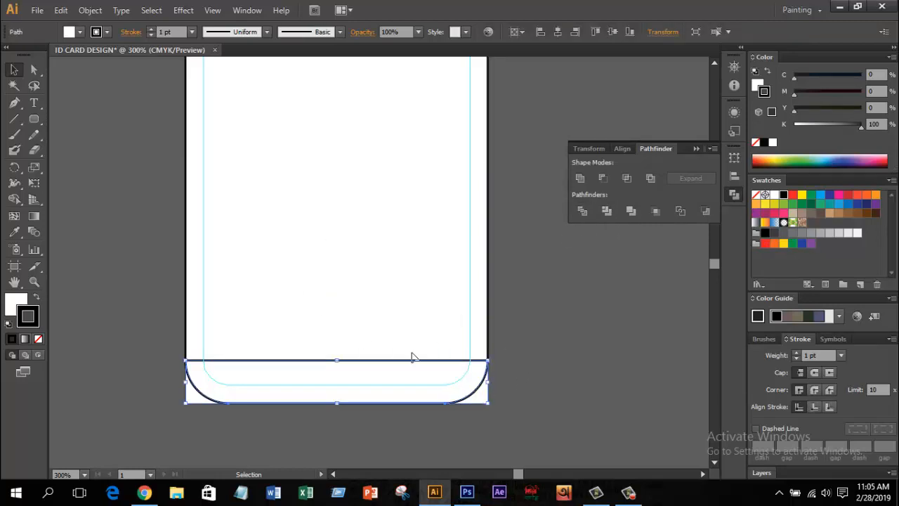
left_click(187, 325, "shift")
left_click(39, 339)
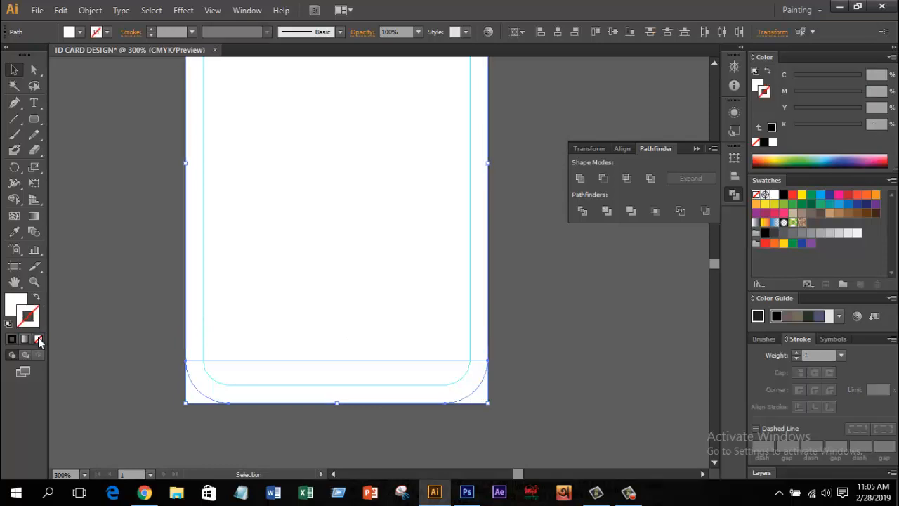
left_click(15, 307)
left_click(109, 286)
scroll(181, 365, "down", 2)
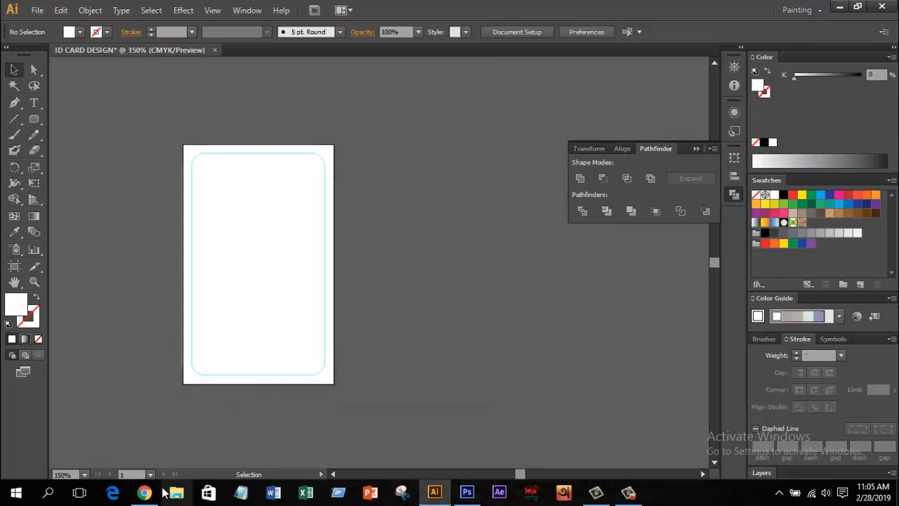
Step: Drag Logo-PNG from the Design Content folder into the Illustrator document
left_click(840, 7)
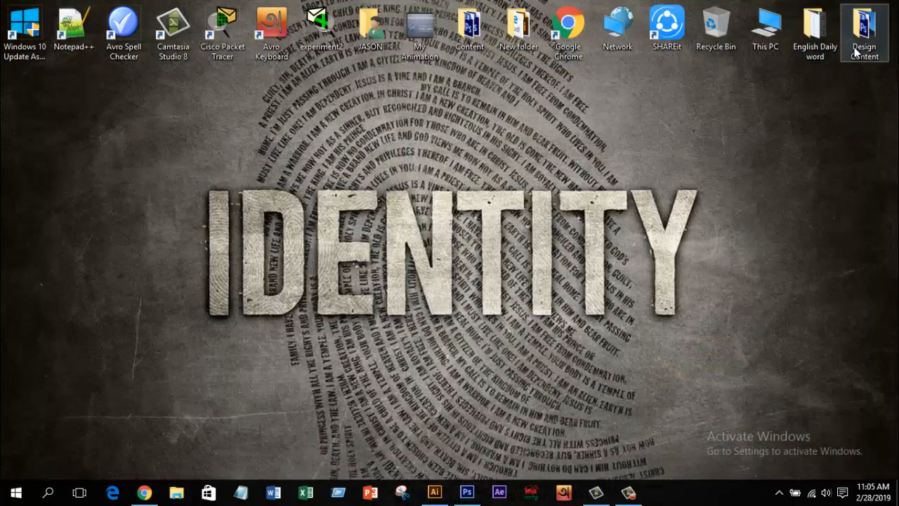
double_click(856, 51)
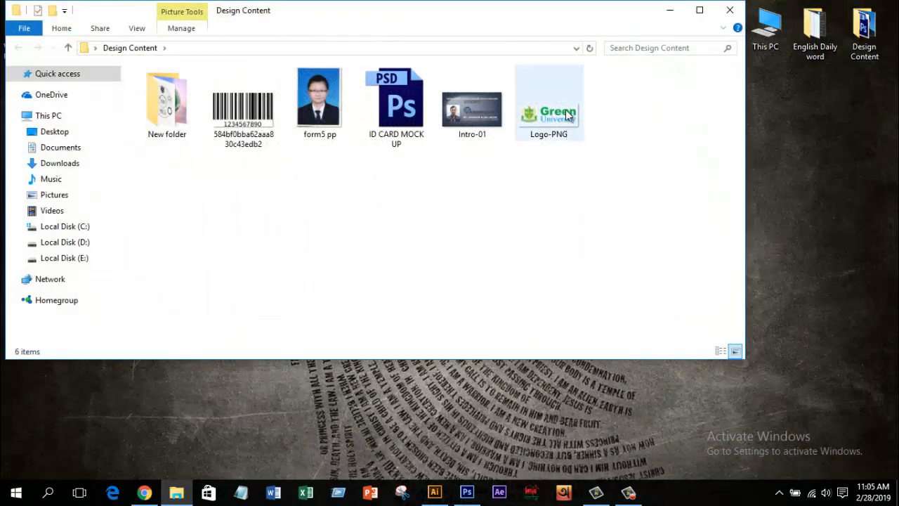
left_click_drag(567, 116, 344, 273)
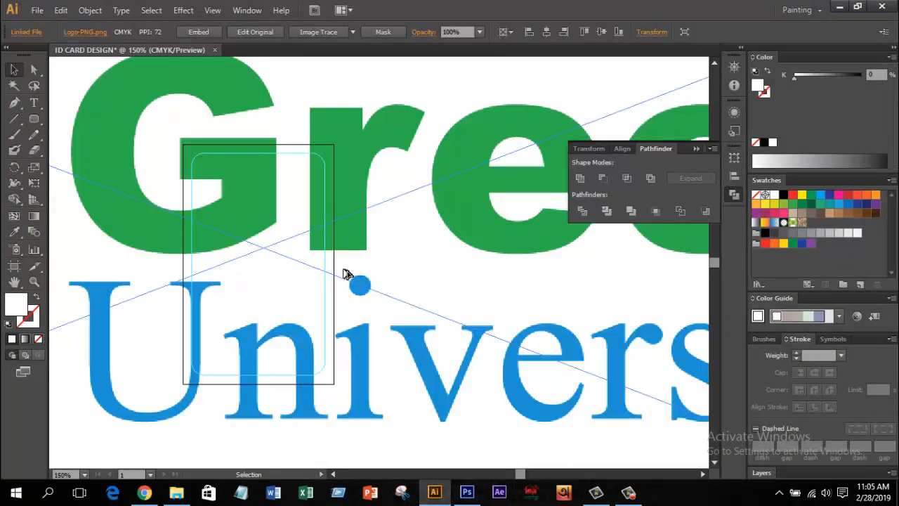
Step: Scale and position the Green University logo at the top of the card
scroll(345, 273, "down", 3)
left_click(696, 148)
left_click_drag(506, 271, 559, 198)
left_click_drag(623, 285, 321, 295)
scroll(366, 195, "up", 3)
scroll(326, 278, "up", 2)
left_click_drag(542, 187, 425, 231)
left_click_drag(391, 269, 373, 210)
left_click_drag(399, 220, 432, 234)
left_click(416, 260)
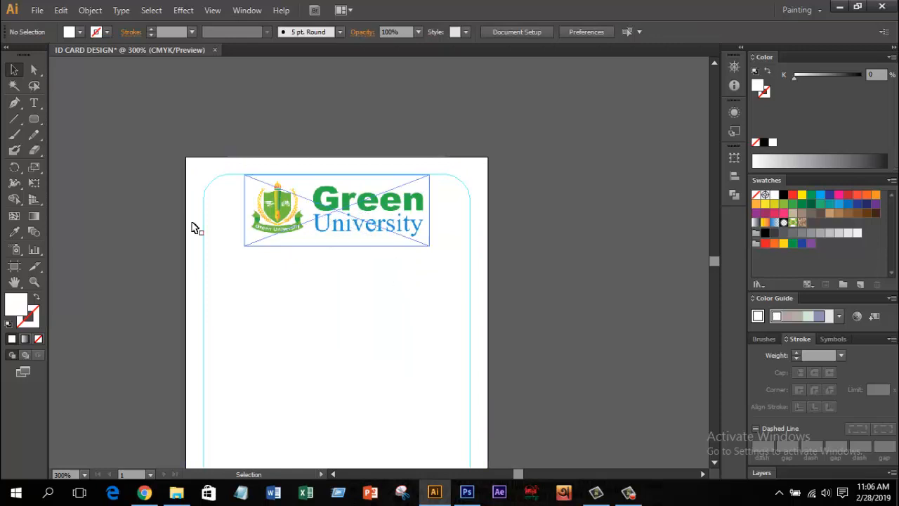
Step: Draw a horizontal line under the logo, stroked with the University text's blue
left_click(14, 118)
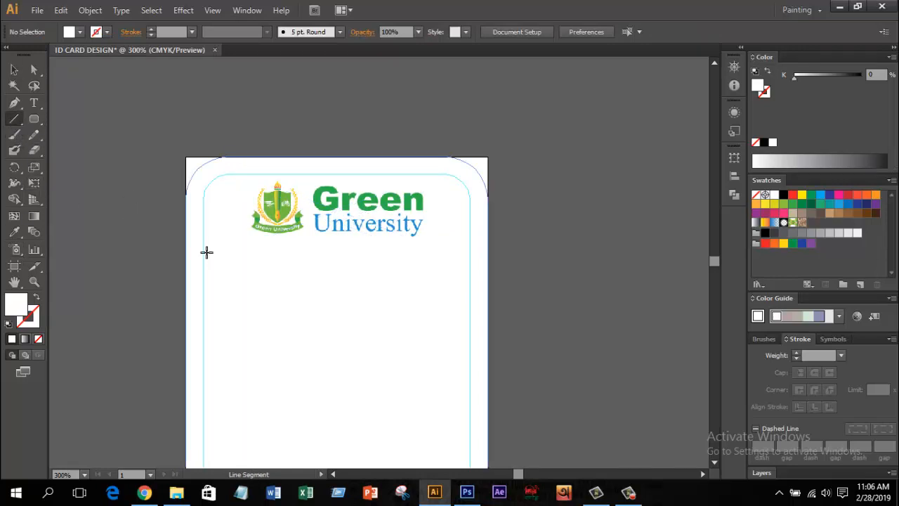
left_click_drag(187, 245, 485, 262)
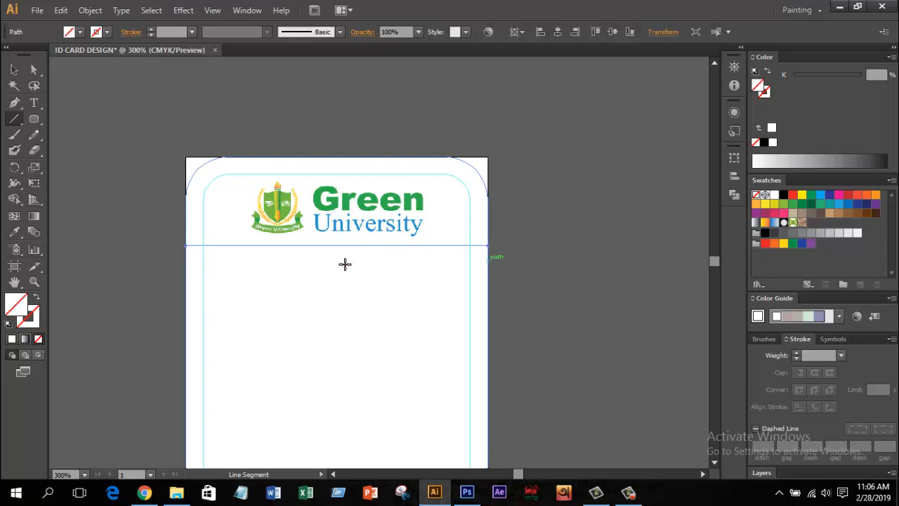
left_click(14, 232)
scroll(312, 188, "up", 2)
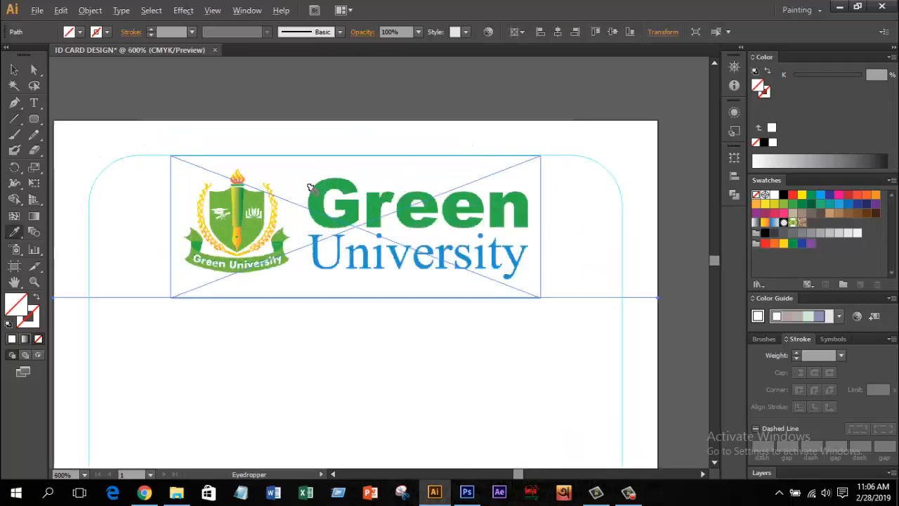
scroll(324, 250, "up", 1)
left_click(320, 243)
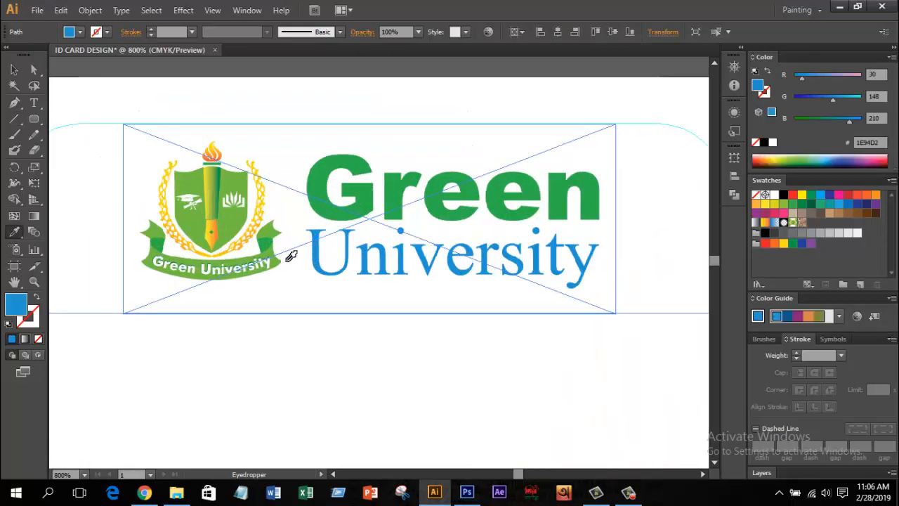
left_click(37, 298)
key("v")
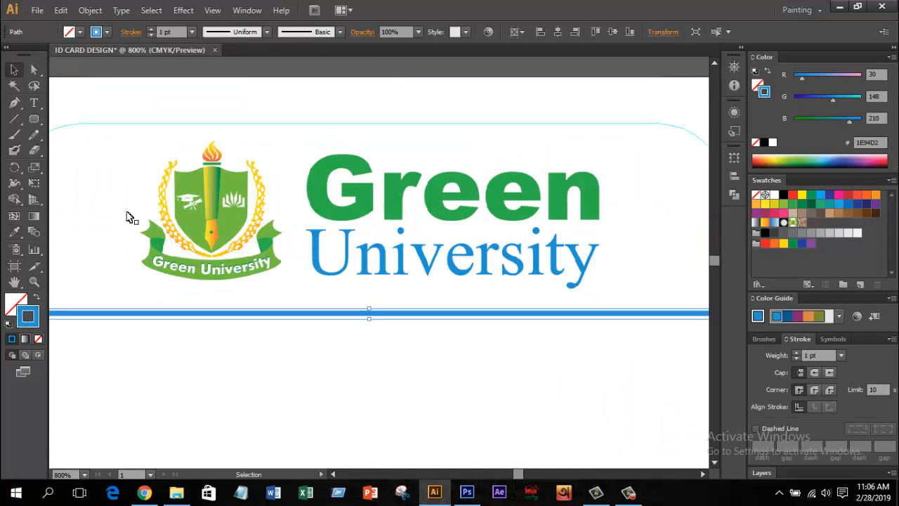
left_click(151, 29)
scroll(364, 241, "down", 3)
left_click(562, 295)
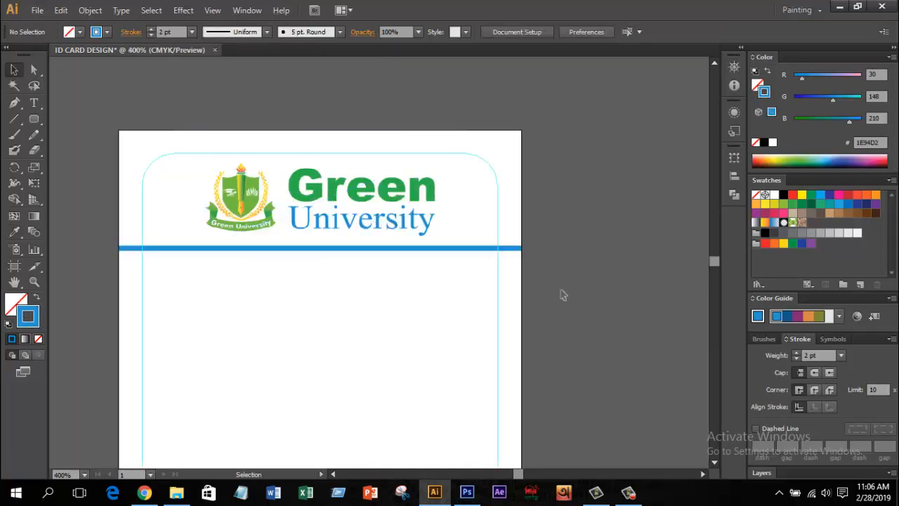
Step: Set the blue line's stroke weight to 1.5 pt
scroll(562, 295, "up", 1)
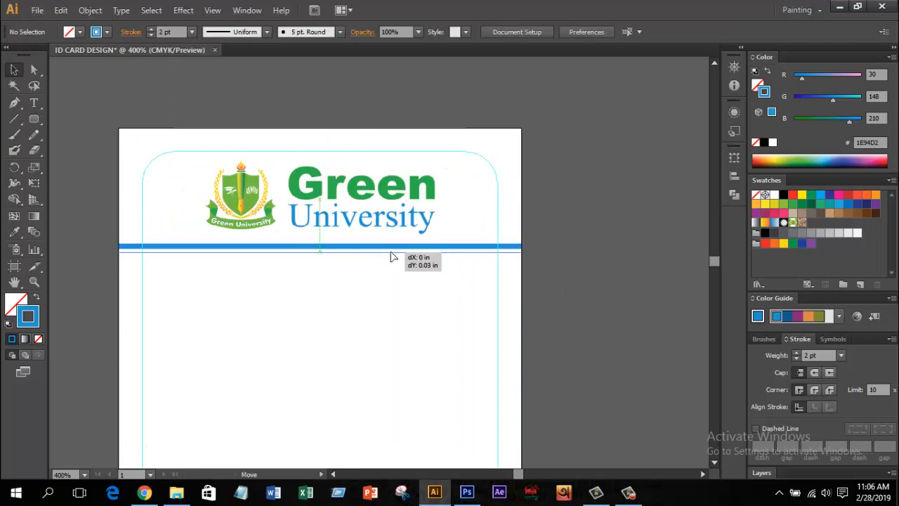
left_click(393, 255)
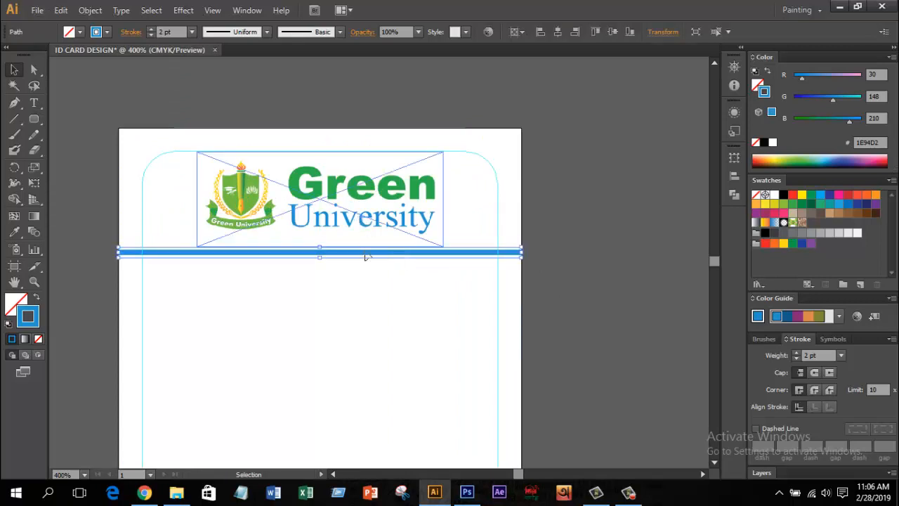
left_click(371, 275)
left_click(353, 221)
left_click(369, 274)
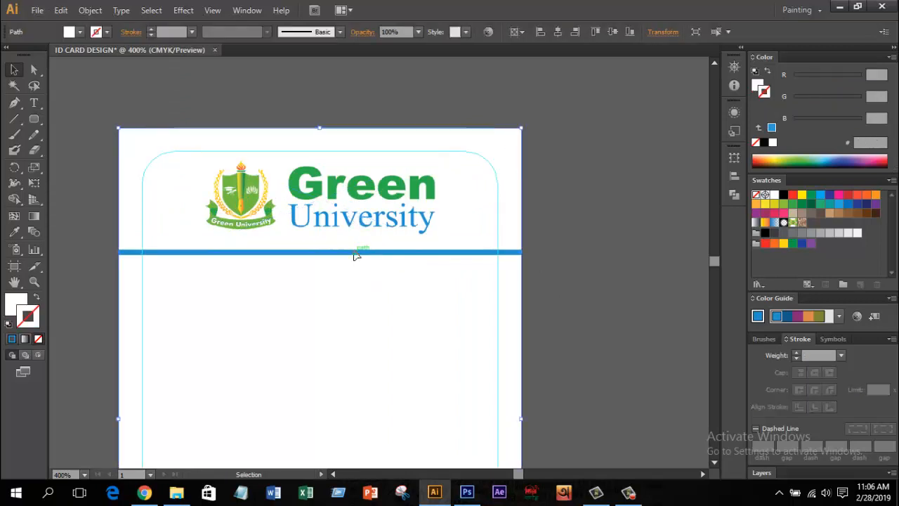
left_click(355, 255)
left_click(169, 32)
type("1")
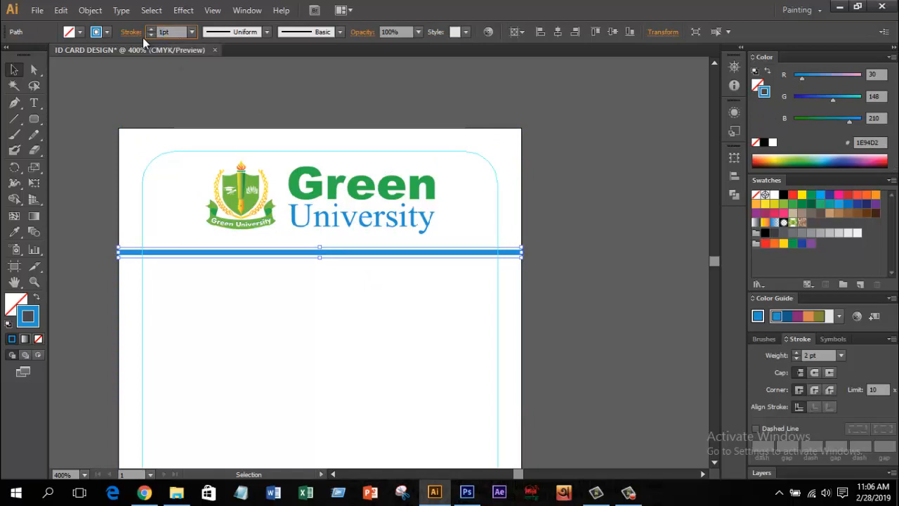
type(".5")
key("Return")
left_click(574, 305)
scroll(542, 270, "down", 1)
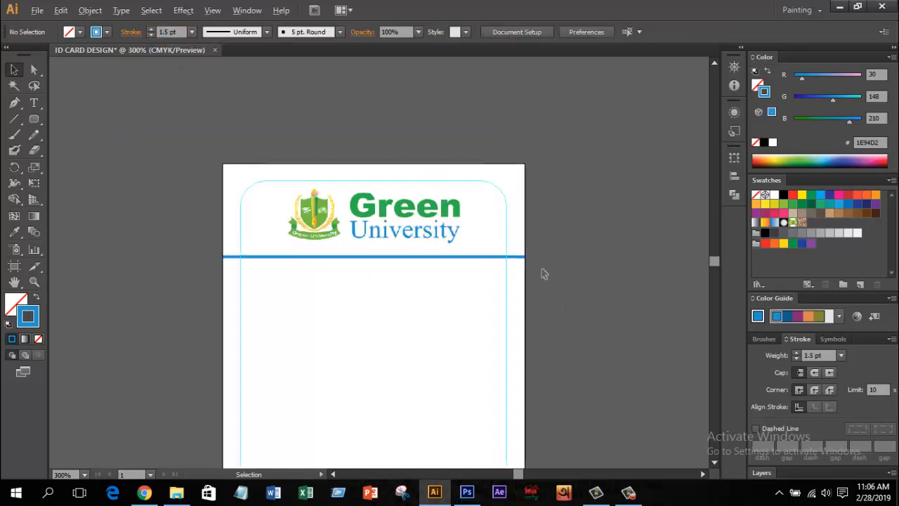
scroll(546, 273, "down", 1)
left_click_drag(560, 345, 482, 259)
Step: Fill the card's bottom band with the logo's green
scroll(480, 234, "up", 1)
scroll(482, 235, "down", 1)
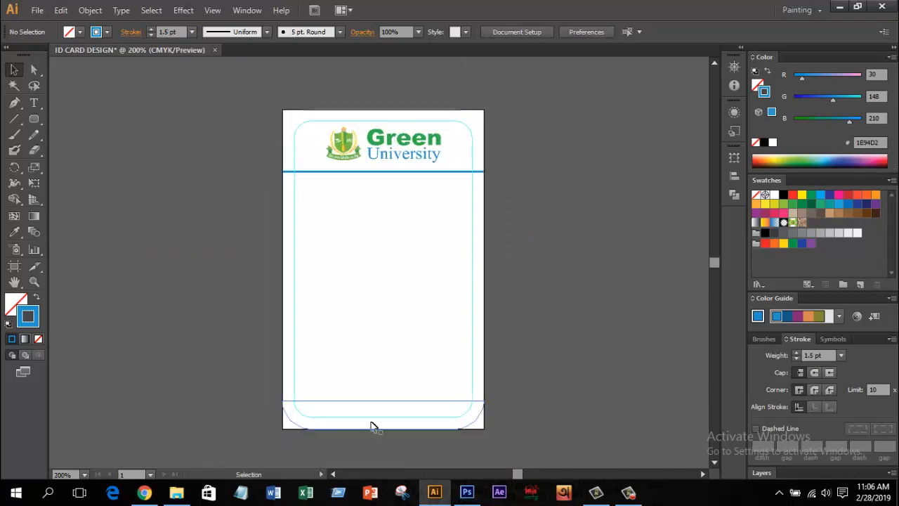
left_click(362, 430)
key("i")
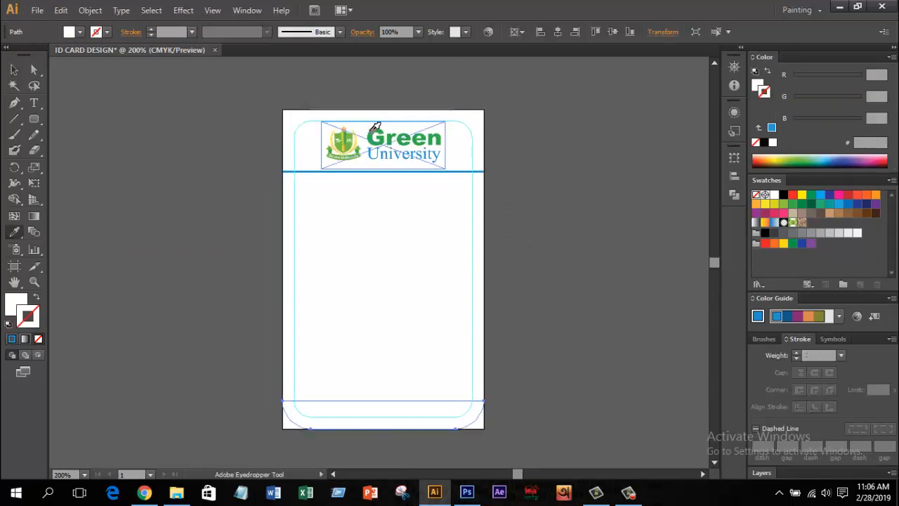
left_click(373, 132)
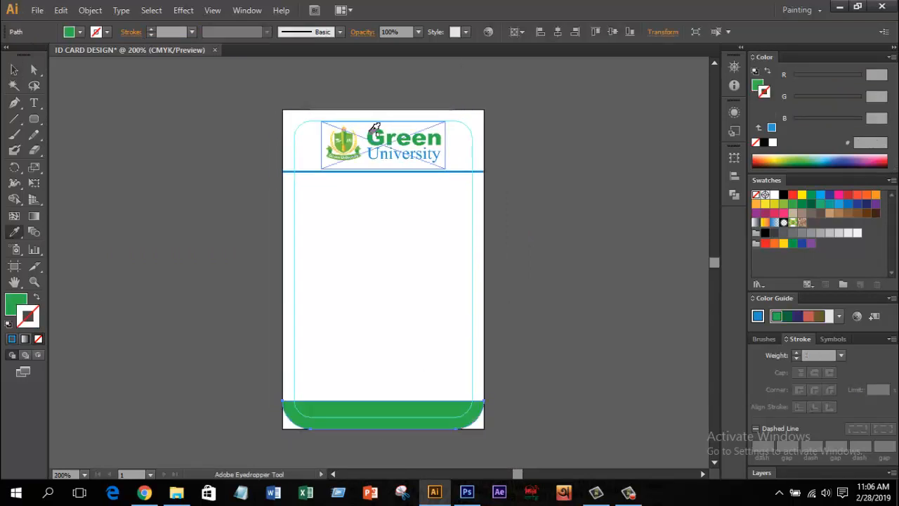
left_click(383, 156)
left_click(373, 132)
left_click(14, 69)
left_click(562, 179)
Step: Recolour the line under the logo with a green stroke
scroll(522, 193, "up", 1)
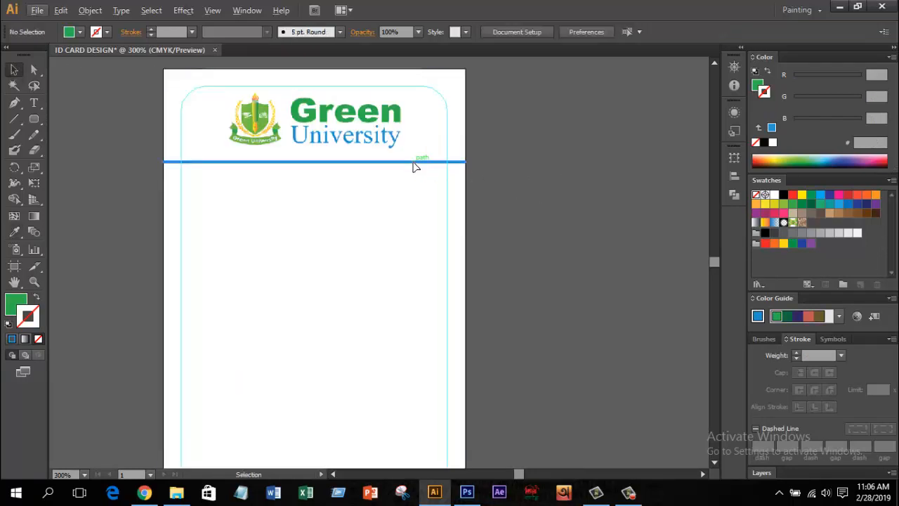
left_click(413, 163)
left_click(14, 232)
left_click(299, 109)
left_click(36, 298)
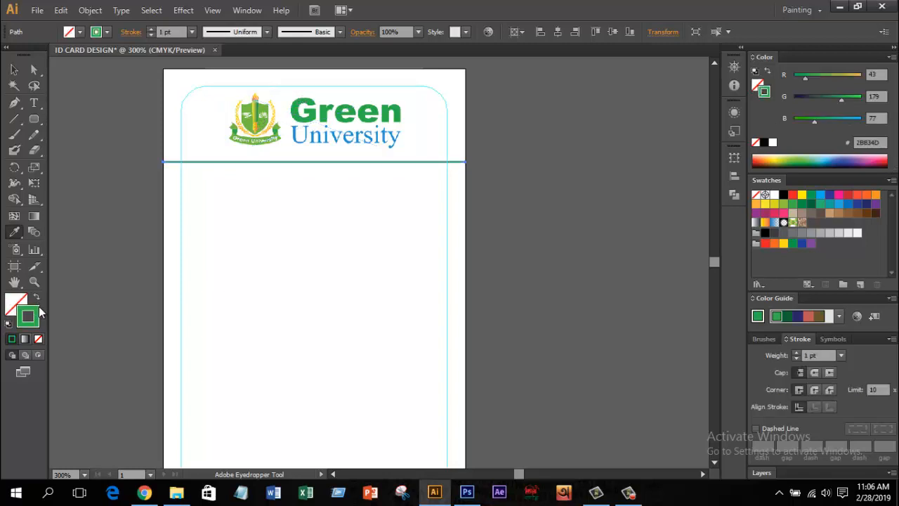
left_click(14, 68)
left_click(548, 217)
scroll(556, 214, "down", 2)
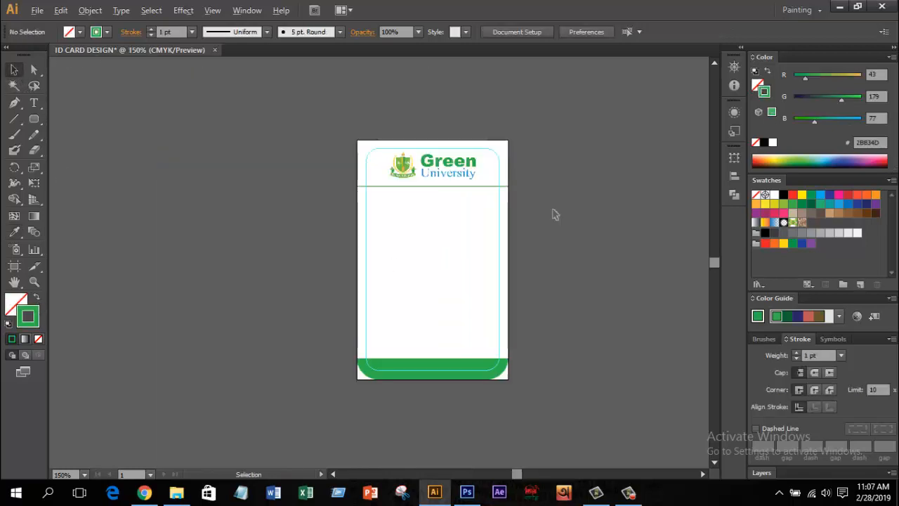
scroll(555, 214, "up", 1)
Step: Draw a green-filled rounded rectangle below the header as the photo placeholder
left_click_drag(568, 307, 536, 299)
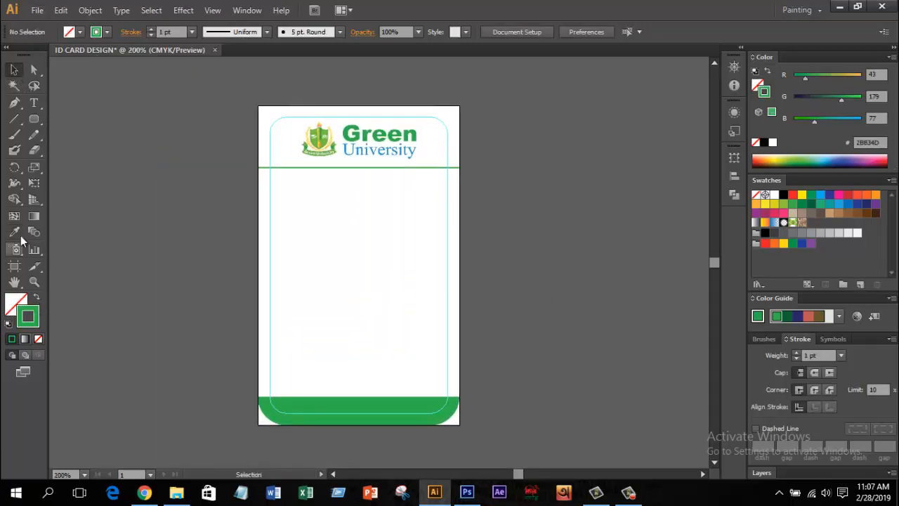
left_click_drag(40, 121, 89, 134)
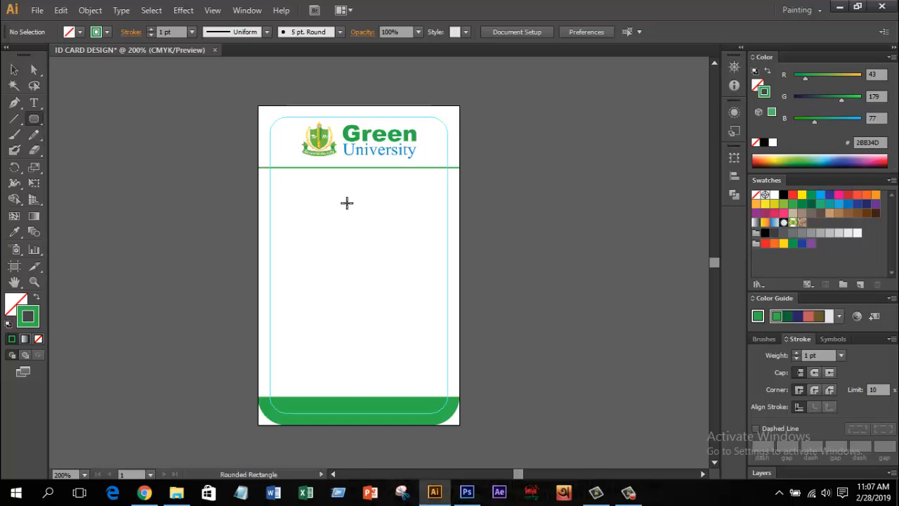
mouse_move(320, 196)
left_mouse_down()
mouse_move(391, 288)
mouse_move(406, 324)
mouse_move(415, 303)
mouse_move(395, 294)
mouse_move(400, 272)
left_mouse_up()
key("Down")
key("Down")
key("Down")
key("Down")
key("Down")
key("Down")
key("Down")
key("Down")
key("Down")
key("Down")
key("Down")
key("Down")
key("Up")
key("Up")
key("Up")
key("Up")
key("Up")
key("Up")
key("Up")
key("Up")
key("Up")
key("Up")
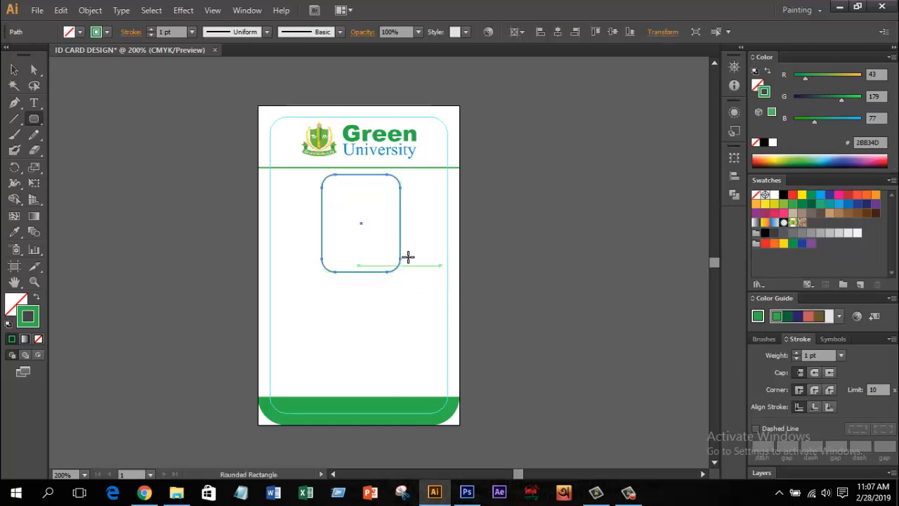
left_click(37, 297)
Step: Drag the form5 pp portrait from the Design Content folder onto the card
key("v")
left_click(162, 239)
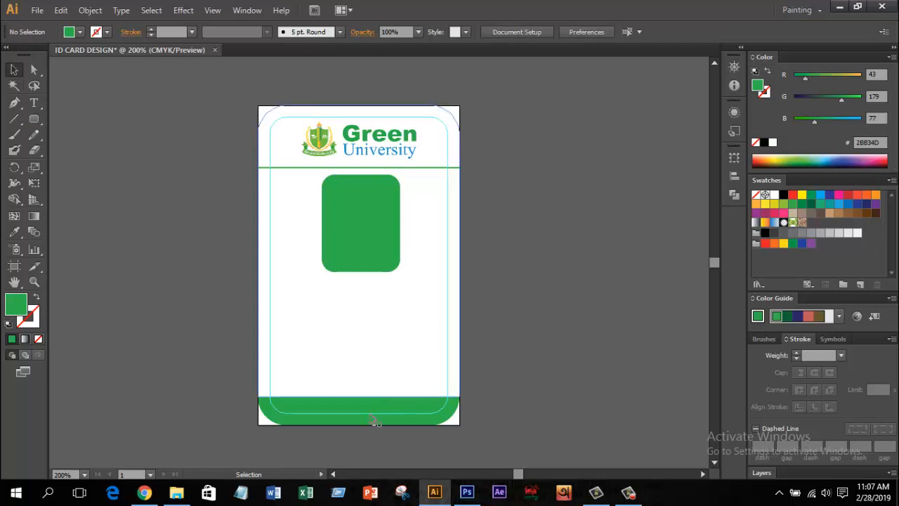
left_click(176, 491)
left_click_drag(319, 102, 399, 271)
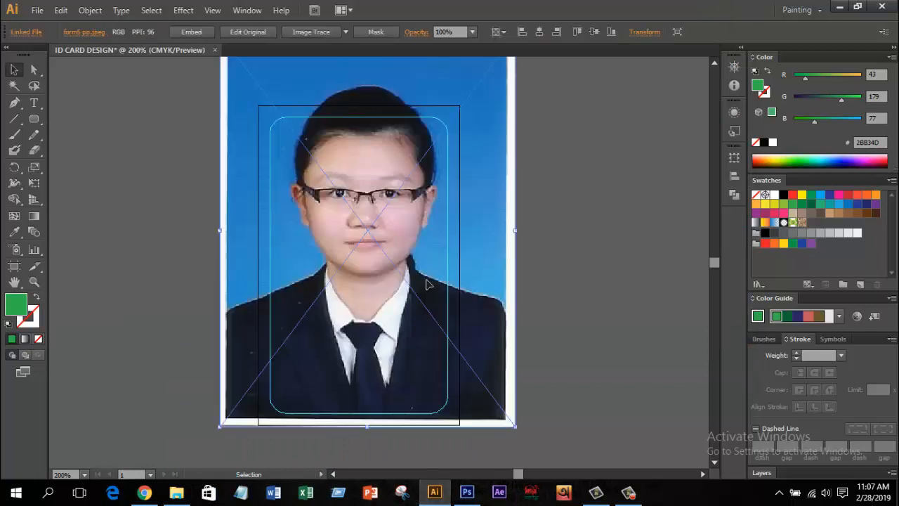
Step: Embed the placed photo, scale it down to the green box, and send it behind
left_click(200, 32)
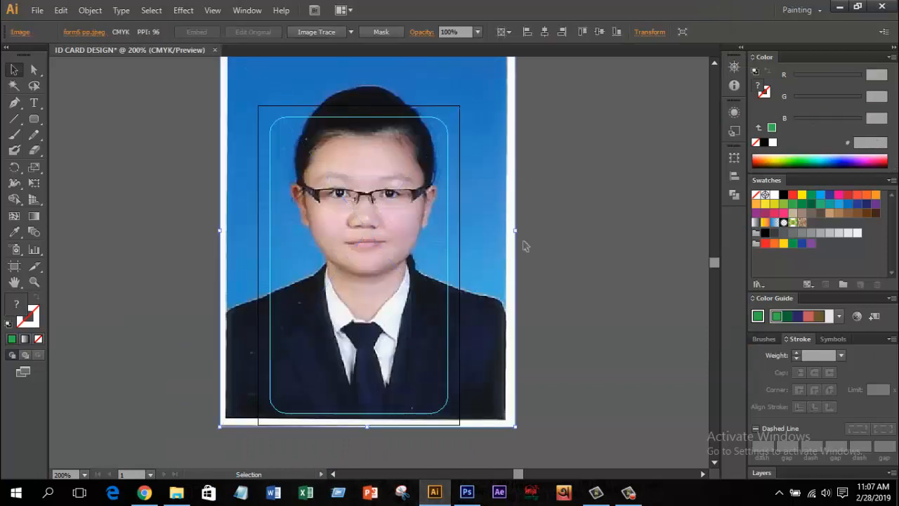
left_click_drag(347, 203, 427, 218)
key("ctrl+plus")
right_click(384, 188)
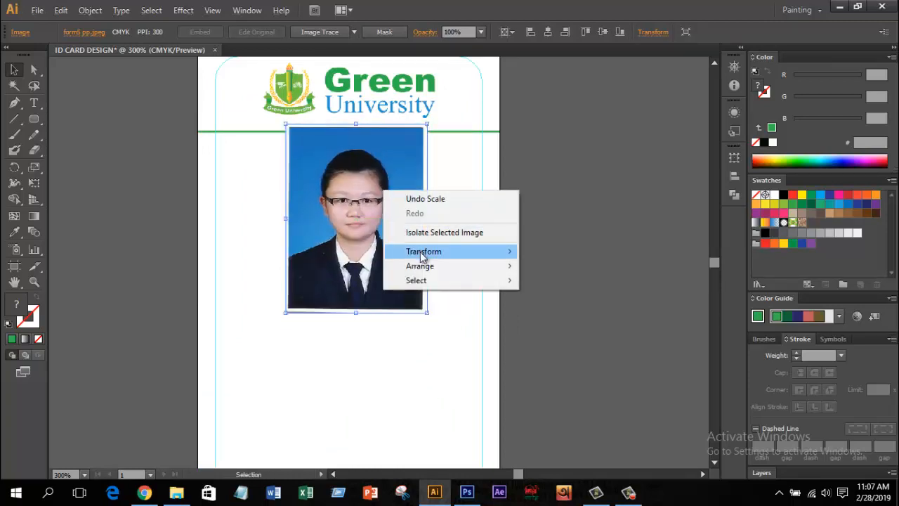
mouse_move(415, 265)
left_click(535, 308)
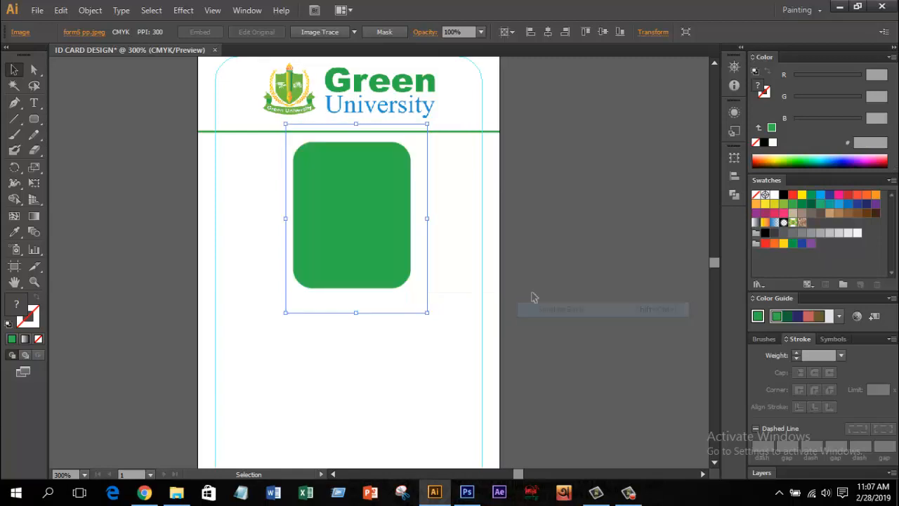
Step: Clip the photo to the rounded green box with a clipping mask
left_click(359, 203, "shift")
right_click(368, 172)
left_click(404, 248)
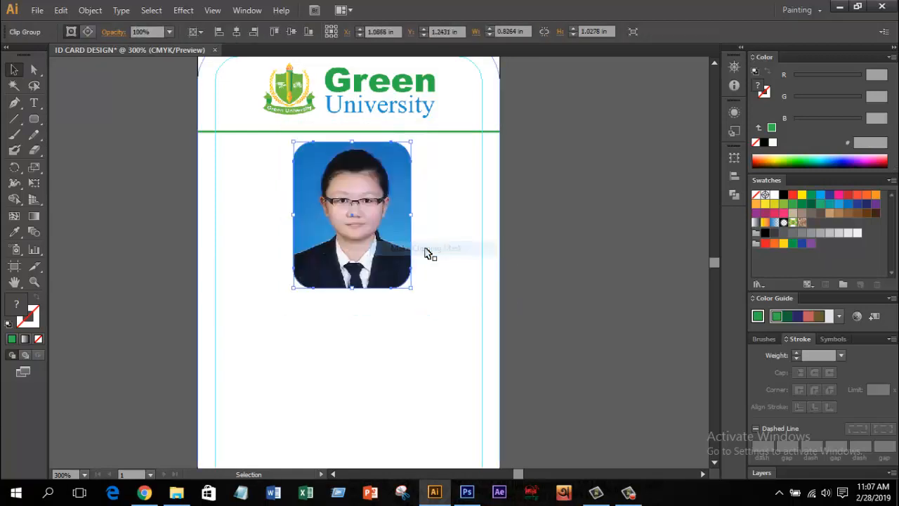
left_click(438, 257)
left_click(413, 241)
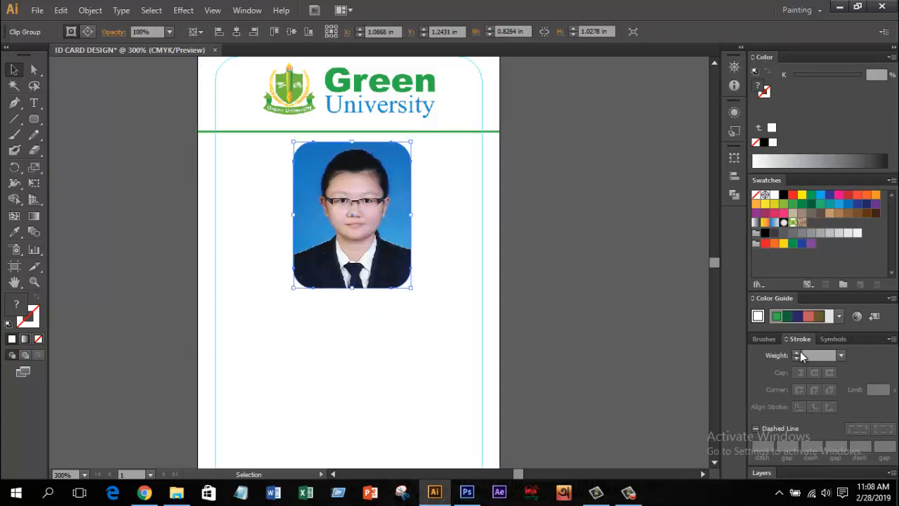
Step: Give the clipped photo a 1 pt green border sampled from the logo
left_click(32, 320)
left_click(14, 232)
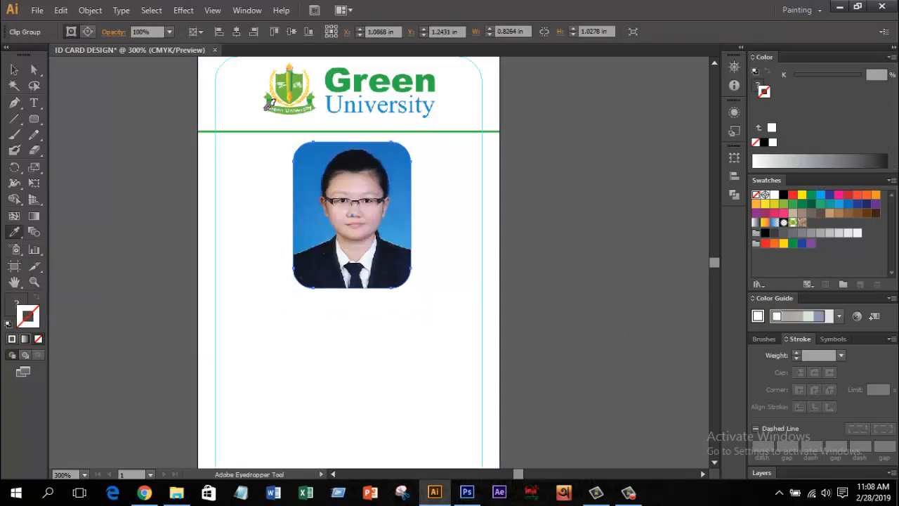
left_click(335, 73)
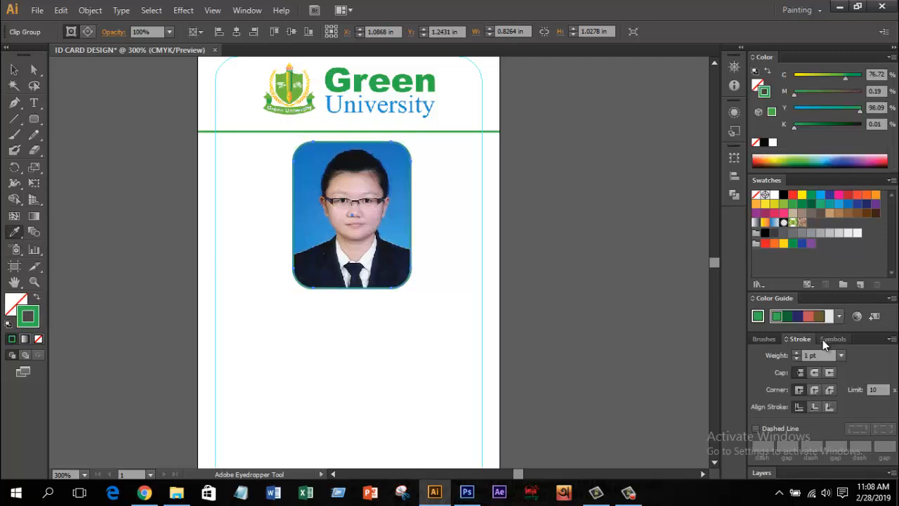
left_click(797, 353)
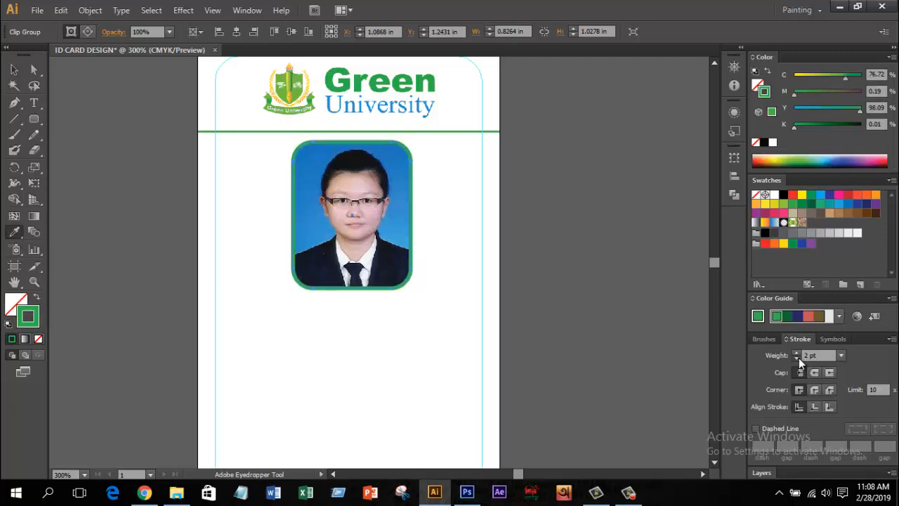
left_click(797, 358)
Step: Nudge the photo slightly up and left inside its clipping frame
left_click(15, 71)
left_click(229, 193)
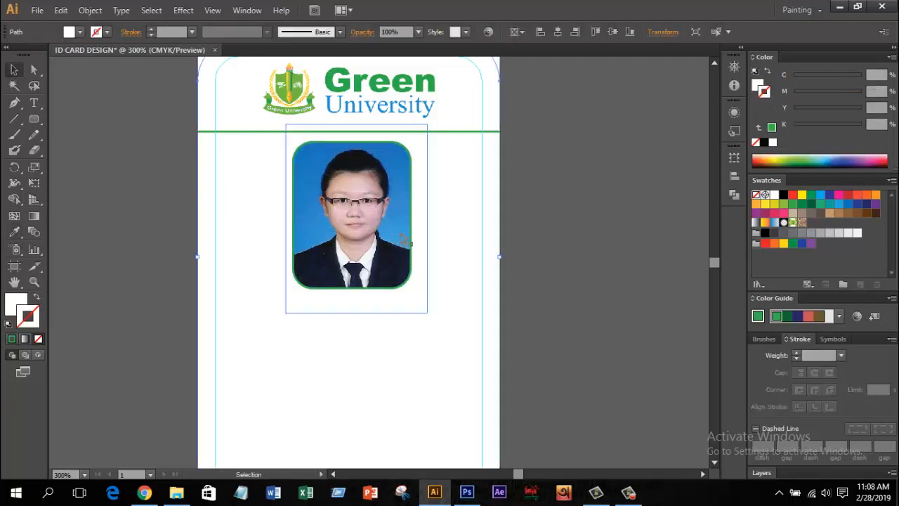
scroll(454, 238, "up", 2)
scroll(457, 237, "down", 3)
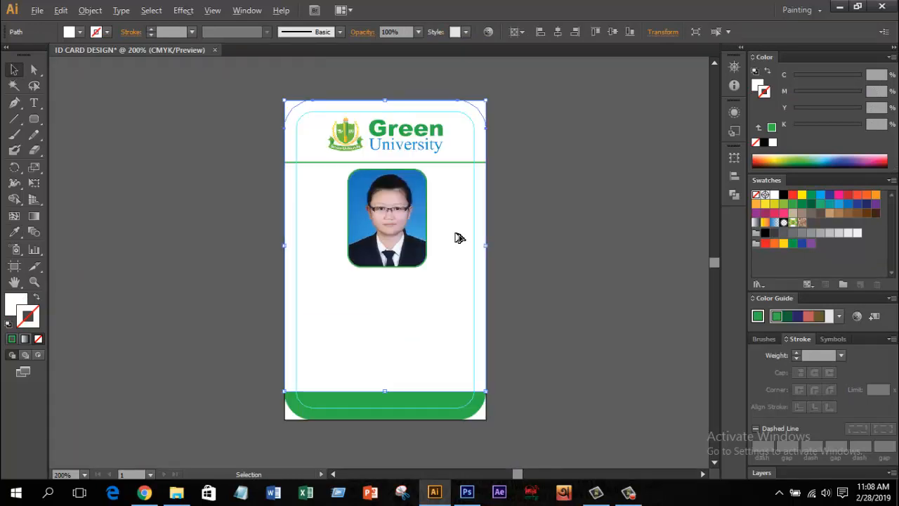
scroll(458, 237, "up", 1)
double_click(380, 236)
left_click_drag(380, 236, 375, 232)
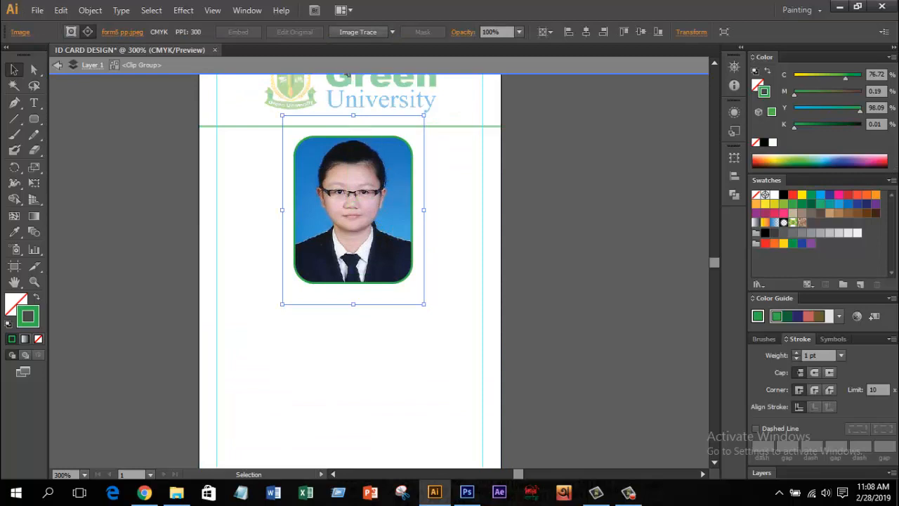
left_click(347, 69)
Step: Select the white card background and bring the lower part of the card into view
left_click(439, 202)
scroll(437, 200, "down", 1)
key("alt")
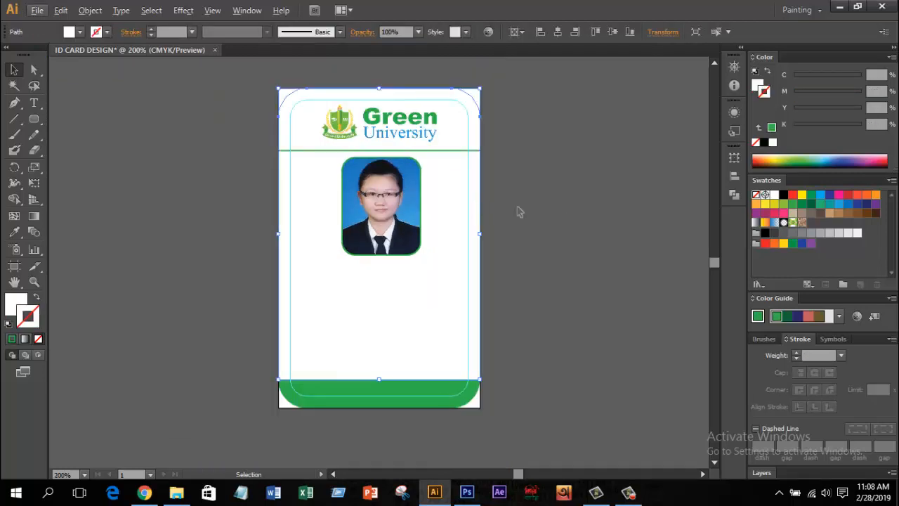
scroll(512, 351, "up", 1)
left_click_drag(506, 325, 541, 312)
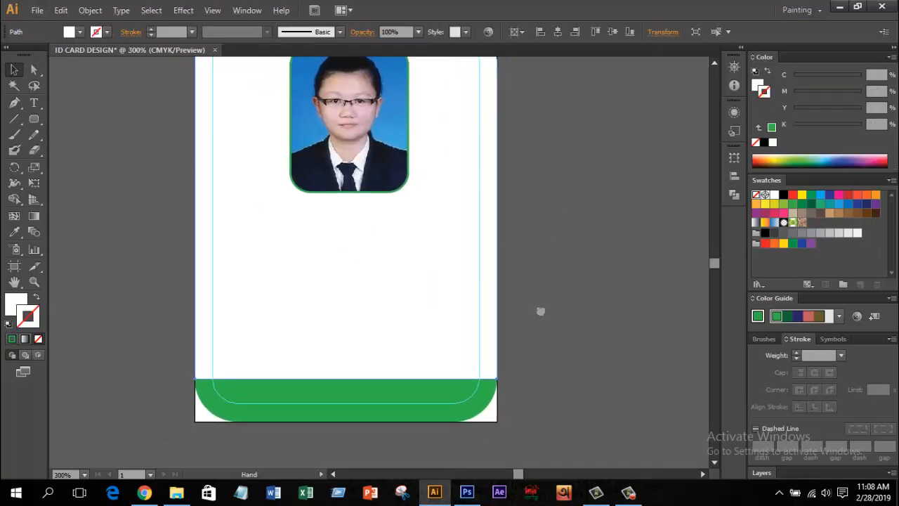
scroll(520, 288, "down", 1)
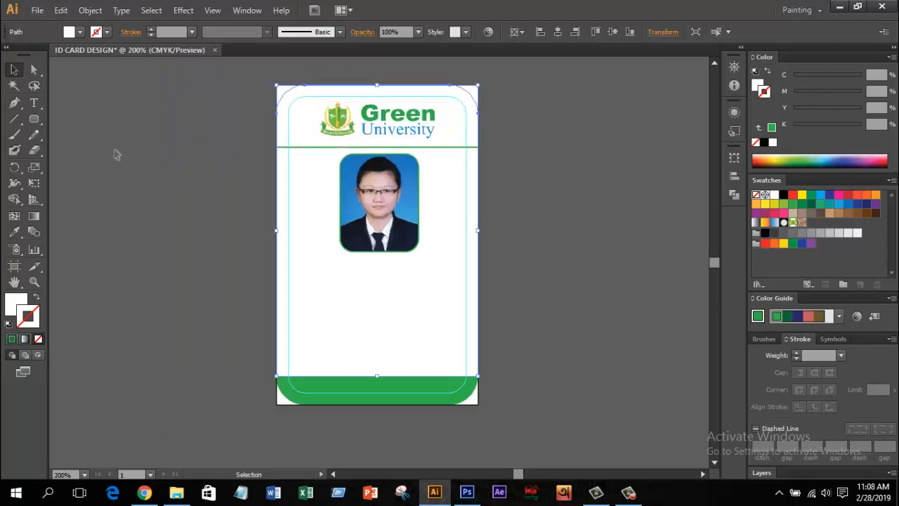
left_click(33, 105)
Step: Type the student's full name below the photo and make it bold
scroll(342, 312, "up", 1)
left_click(326, 299)
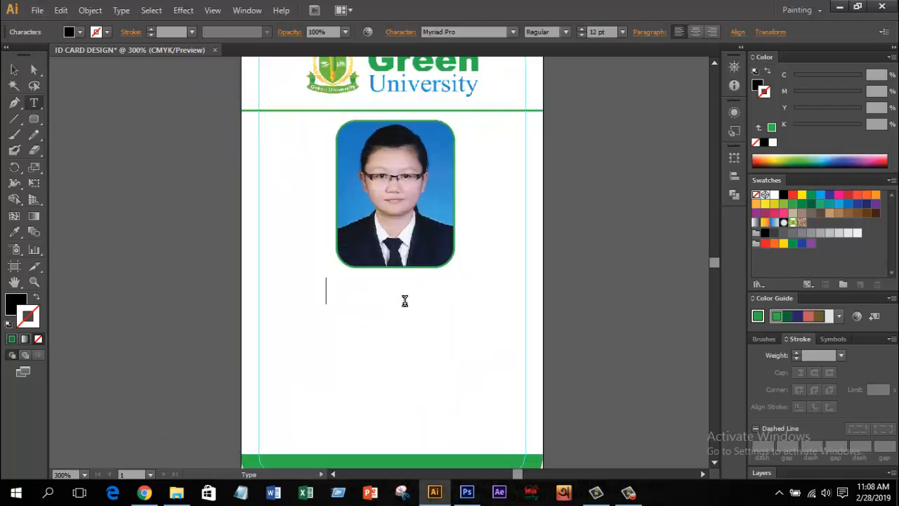
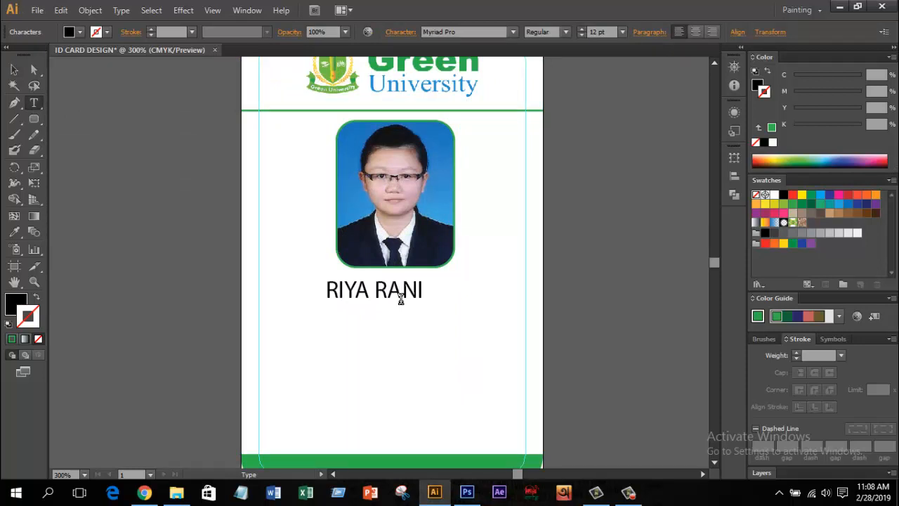
left_click_drag(520, 291, 281, 300)
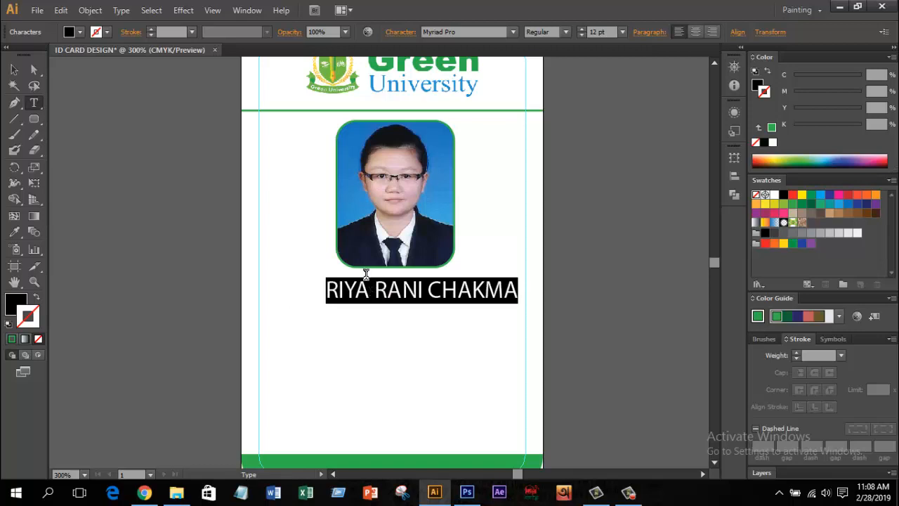
left_click(567, 33)
left_click(559, 158)
key("Escape")
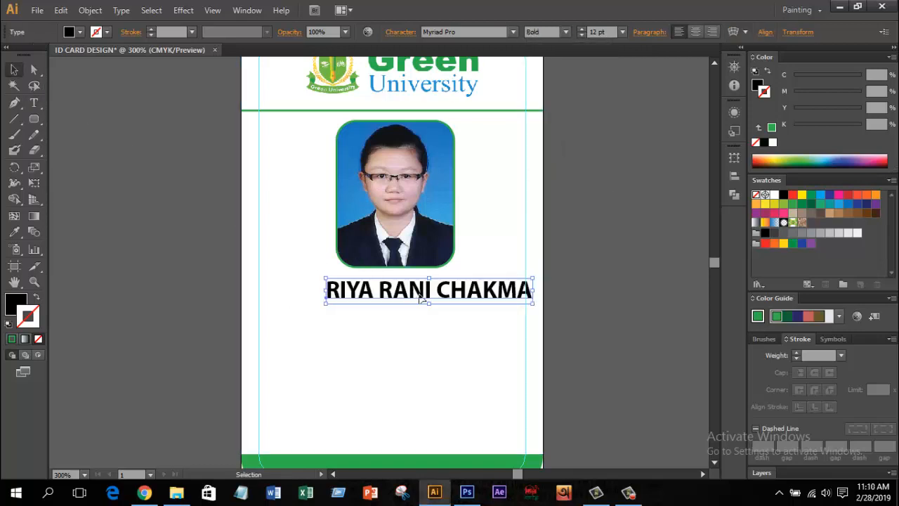
Step: Reduce the name to 10 pt and centre it under the photo
left_click_drag(416, 300, 382, 295)
left_click(600, 32)
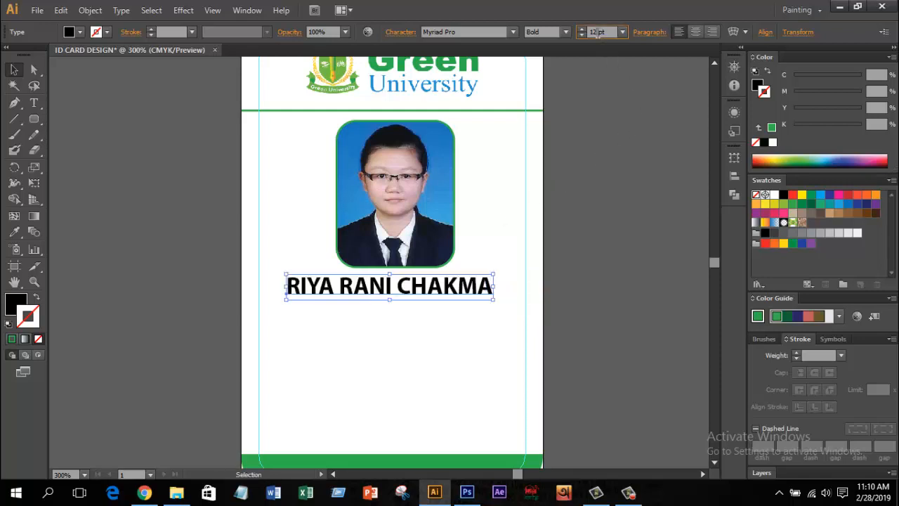
key("Down")
key("Down")
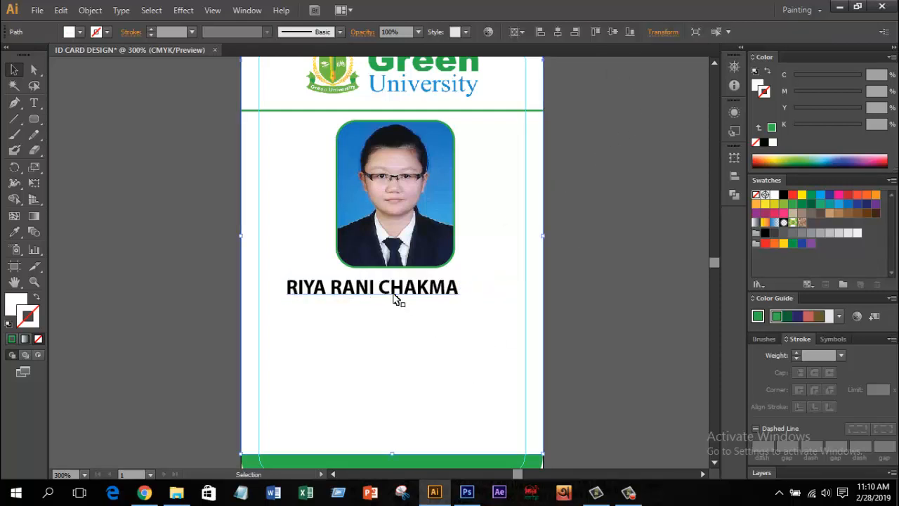
left_click_drag(393, 296, 414, 294)
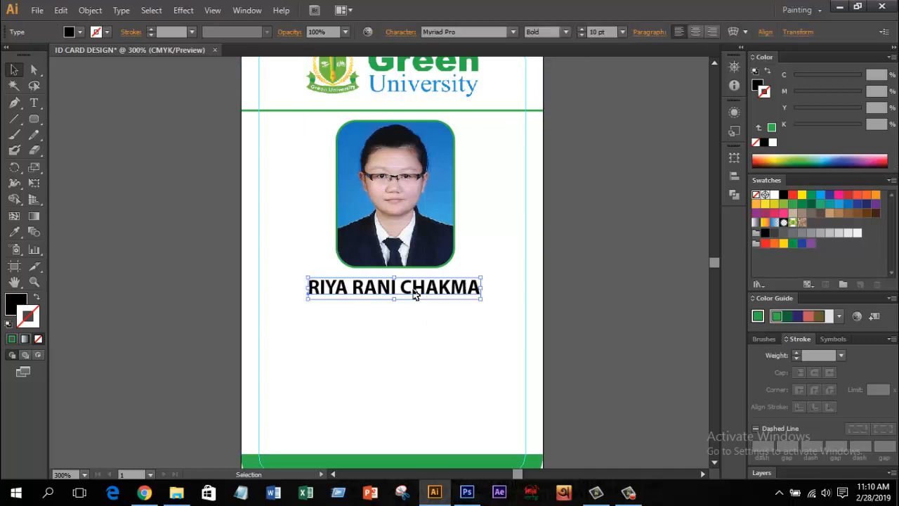
left_click(437, 336)
key("ctrl+minus")
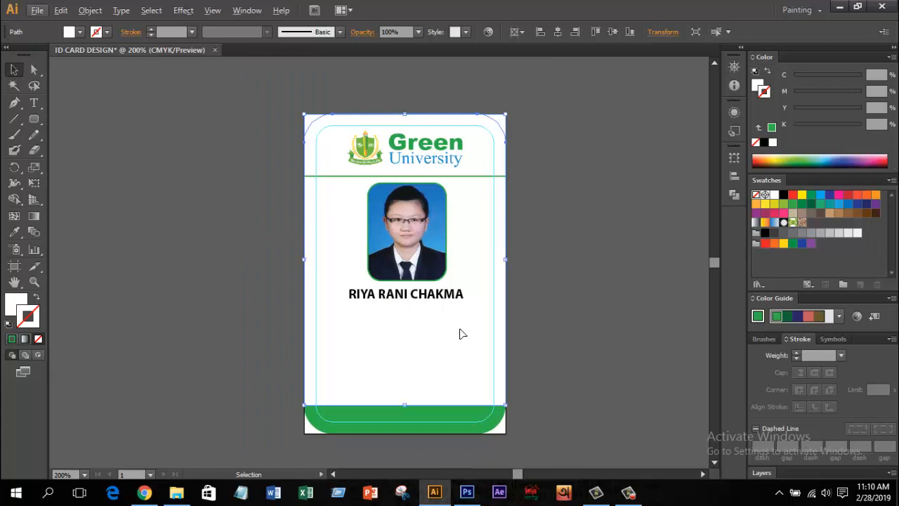
left_click_drag(459, 333, 444, 311)
left_click(549, 263)
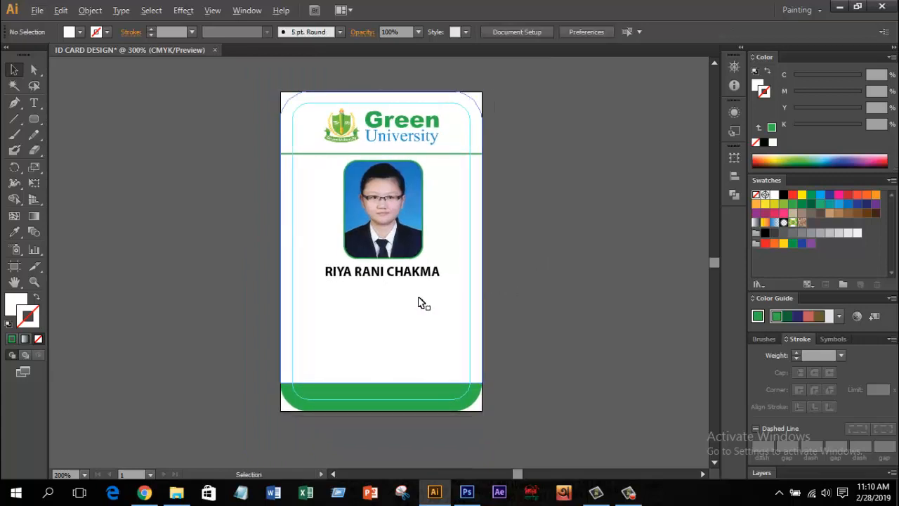
Step: Type the labels Dept Name, ID No, Session, Issue Date and Expire Date below the name
scroll(420, 301, "up", 1)
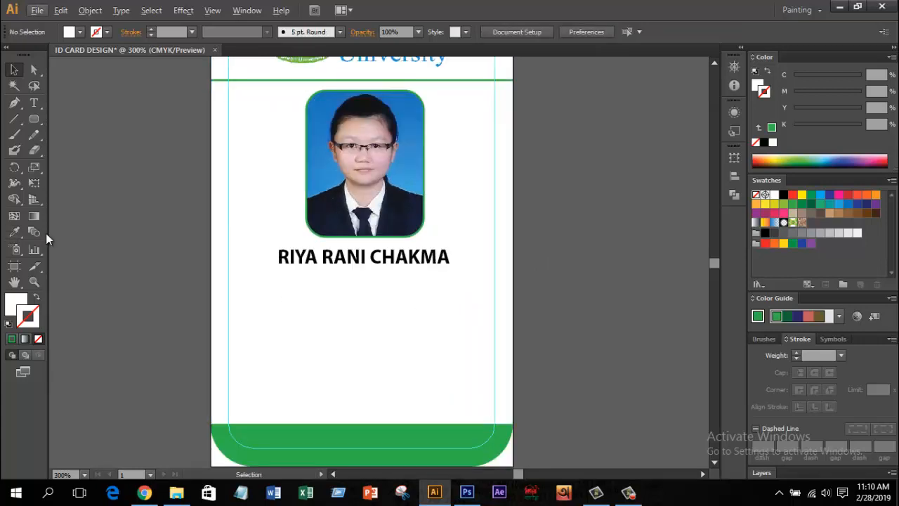
left_click_drag(414, 368, 393, 322)
left_click(35, 102)
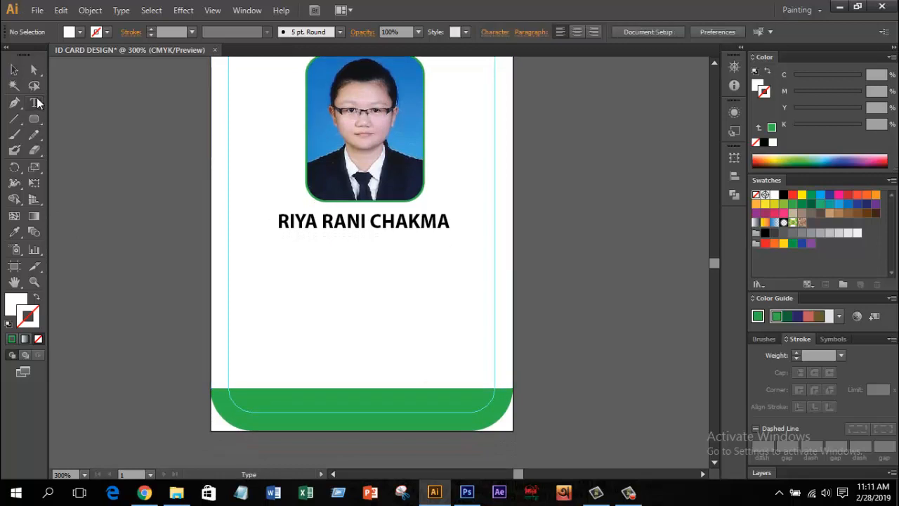
left_click(260, 273)
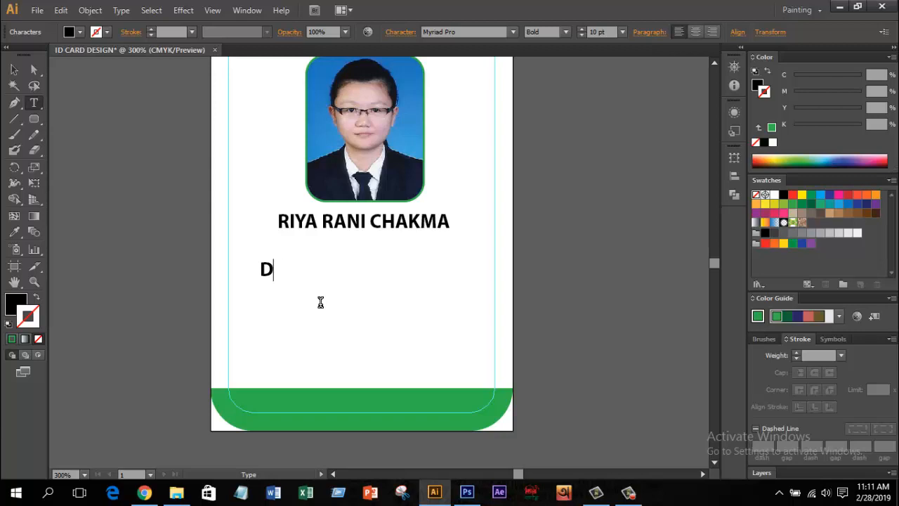
type("Dept Name ")
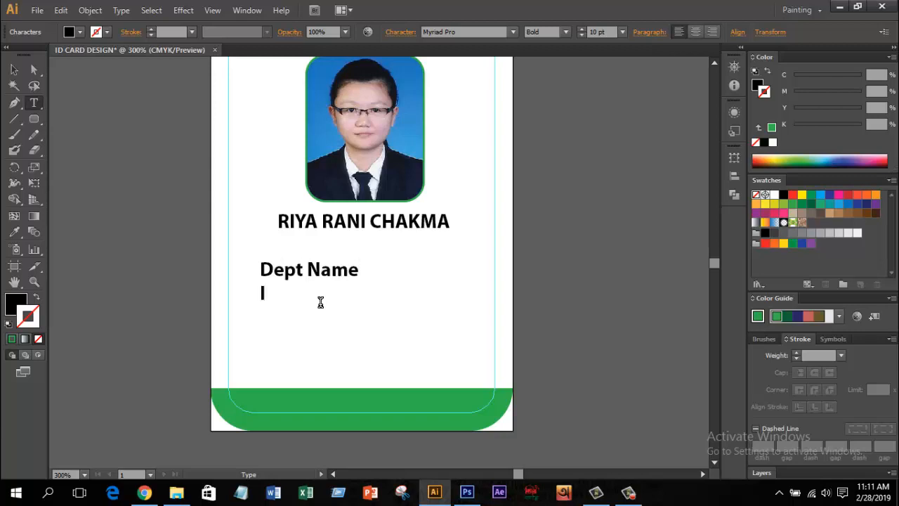
type("ID No")
key("Return")
type("Issue Date")
key("Return")
type("Expire Date")
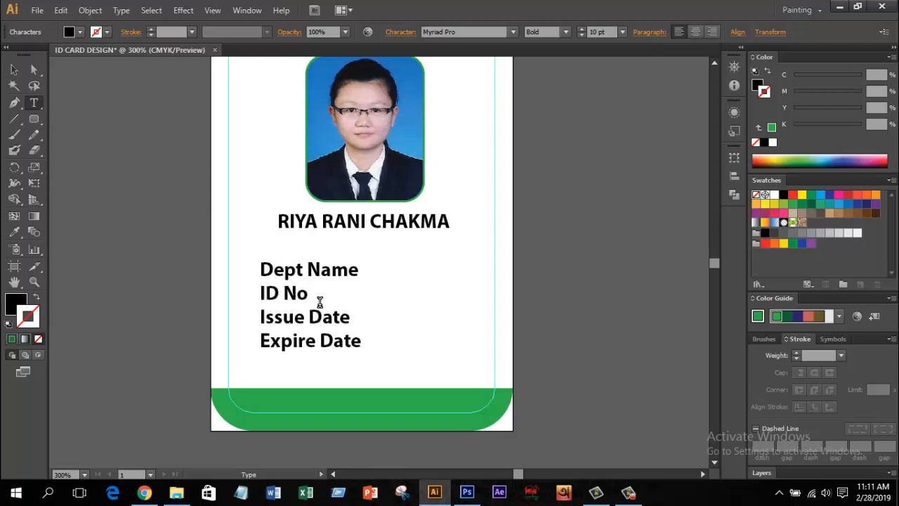
left_click(309, 294)
key("Return")
type("Session")
key("Escape")
Step: Duplicate the labels as a right column with values ': ECE', the ID number, ': 2019/20', ': 28/02/2019', ': 28/02/2023'
left_click_drag(311, 309, 368, 309)
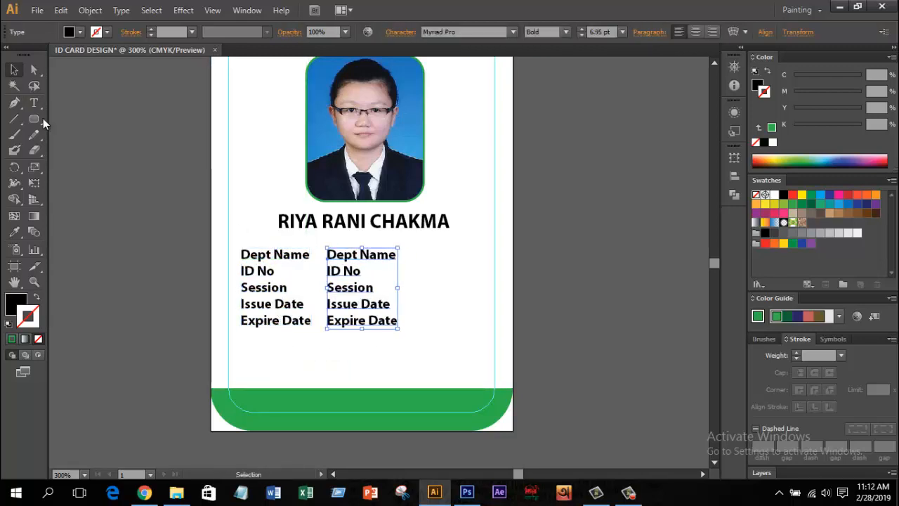
left_click(34, 103)
left_click_drag(327, 254, 411, 252)
type(": ECE")
triple_click(335, 269)
type(":")
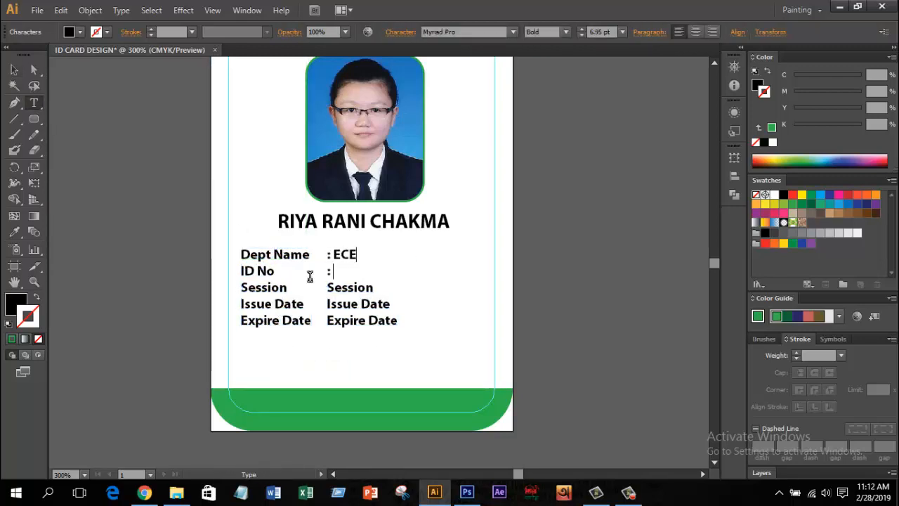
triple_click(318, 287)
type(": 2019/20")
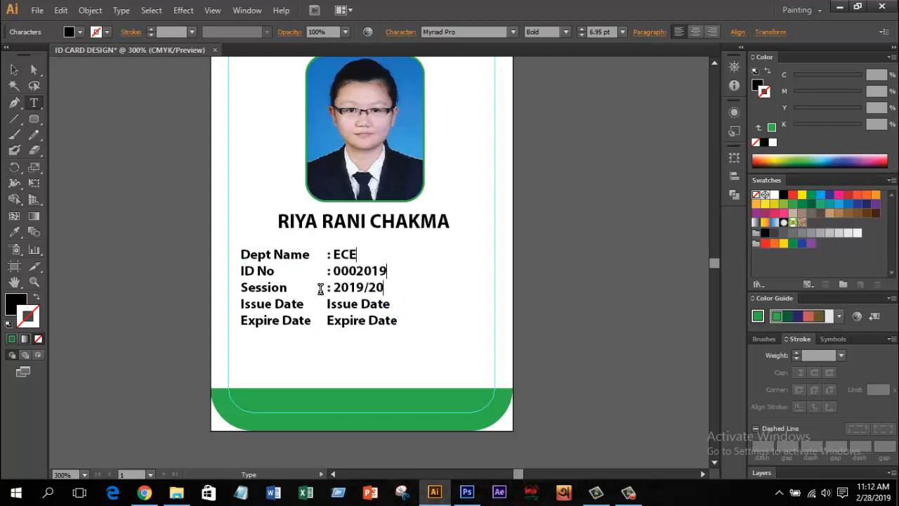
triple_click(323, 309)
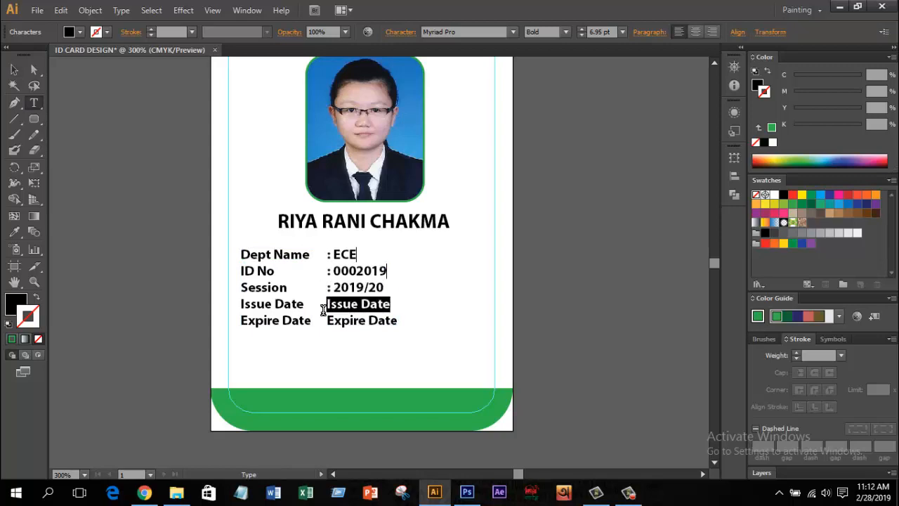
type(": 28/02/2019")
triple_click(327, 320)
type(": 28/02/202")
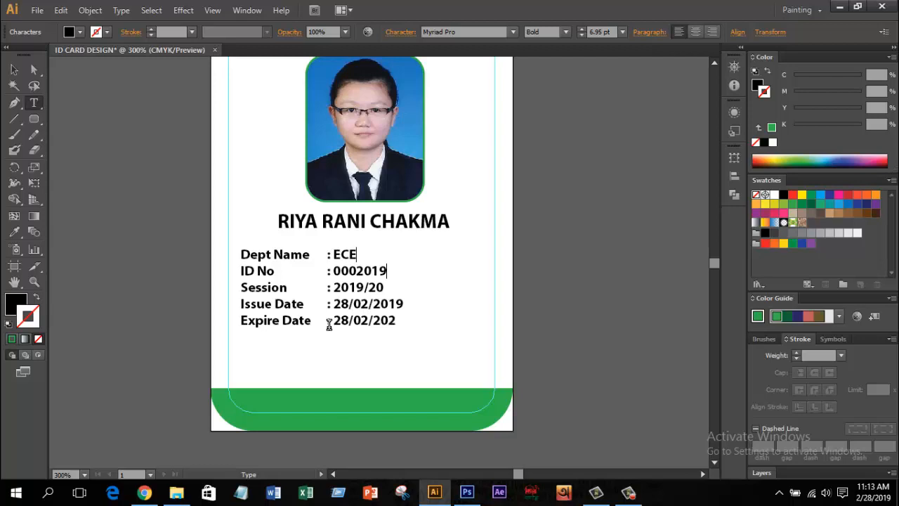
type("3")
Step: Lock the white background, set both detail columns to Semibold, and centre the block
left_click(14, 71)
left_click(442, 354)
key("ctrl+2")
left_click_drag(441, 354, 260, 254)
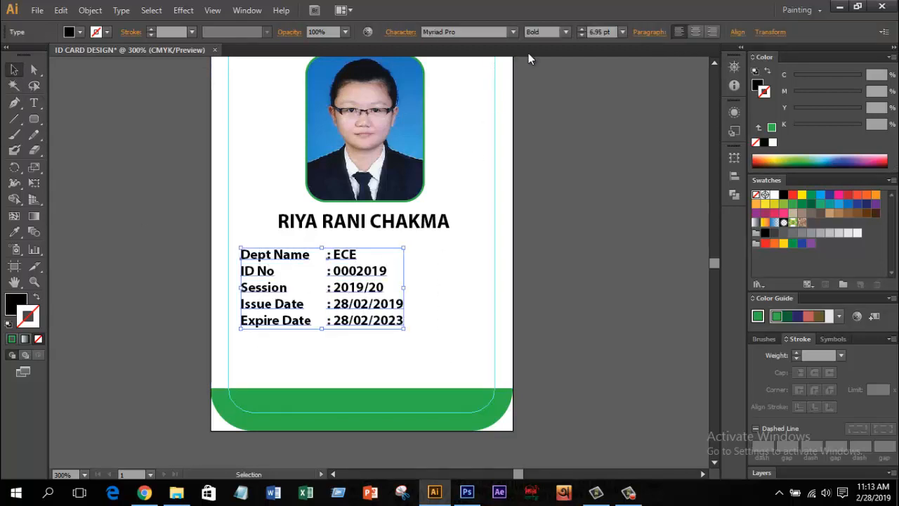
left_click(561, 33)
left_click(559, 134)
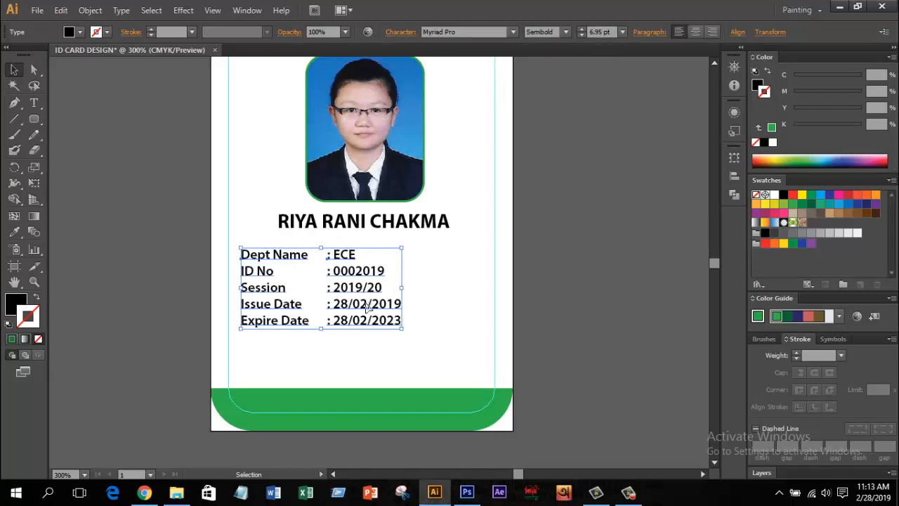
left_click_drag(374, 308, 413, 308)
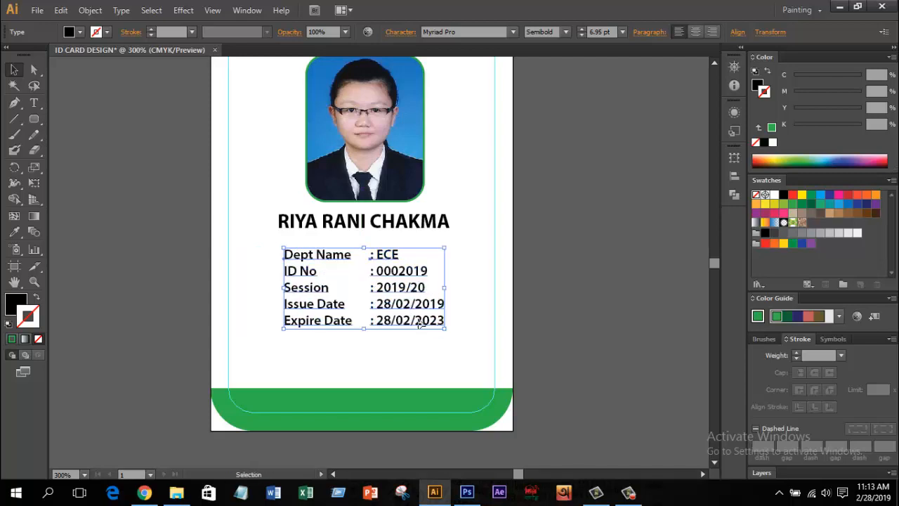
left_click(442, 347)
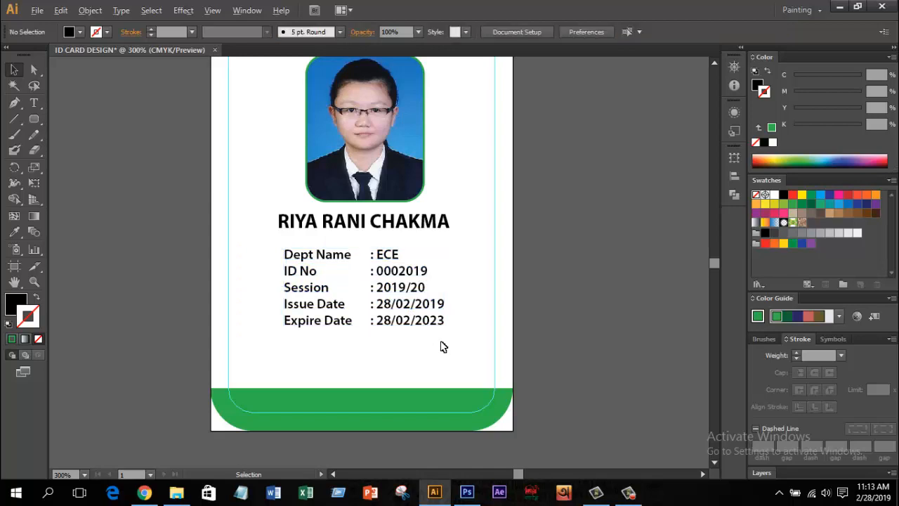
scroll(442, 347, "down", 1)
scroll(443, 347, "up", 1)
left_click_drag(432, 342, 433, 305)
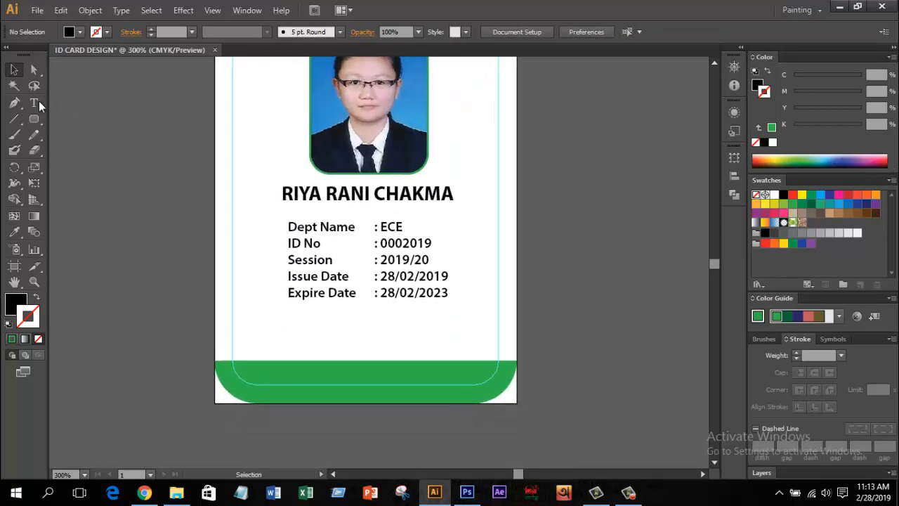
left_click_drag(39, 99, 76, 104)
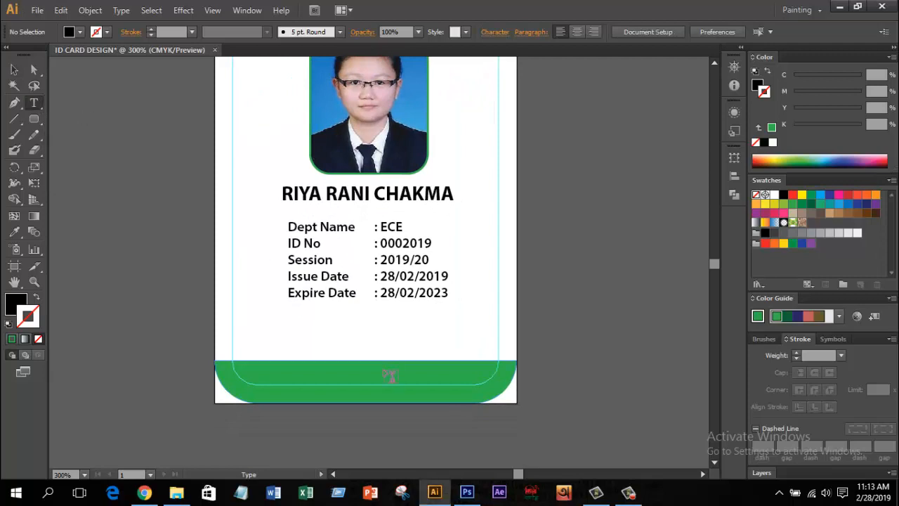
Step: Add an 'Authore Signature' caption in italic 5 pt and move it lower, toward the card centre
left_click(288, 340)
type("A")
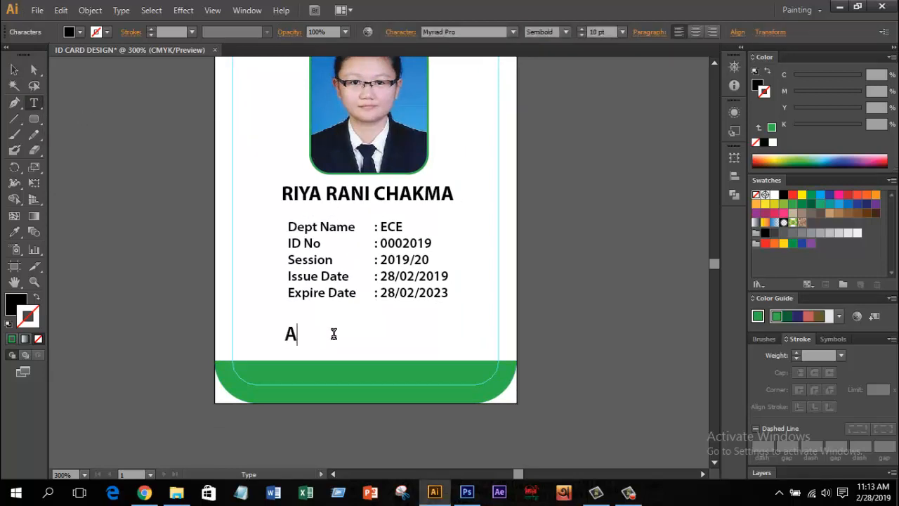
type("uthore Signature")
key("ctrl+a")
left_click(562, 33)
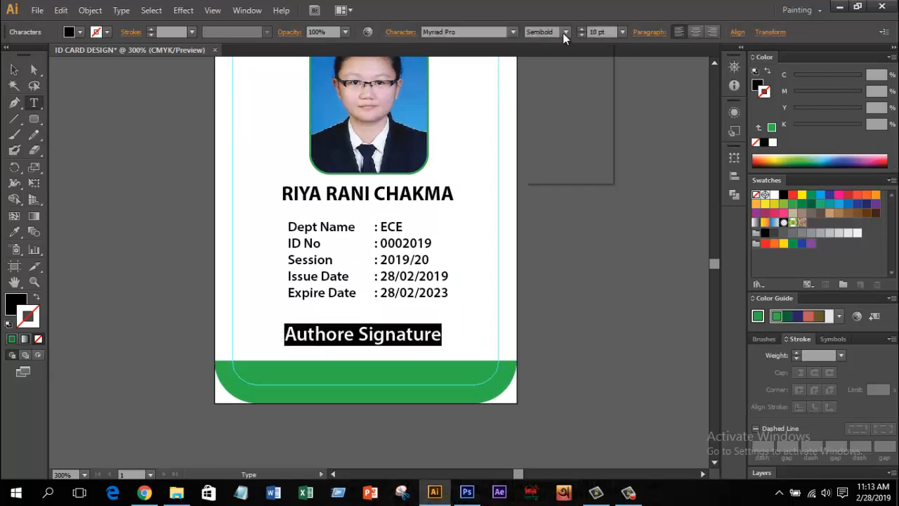
left_click(550, 120)
left_click_drag(609, 32, 591, 33)
type("5")
key("Return")
left_click(14, 70)
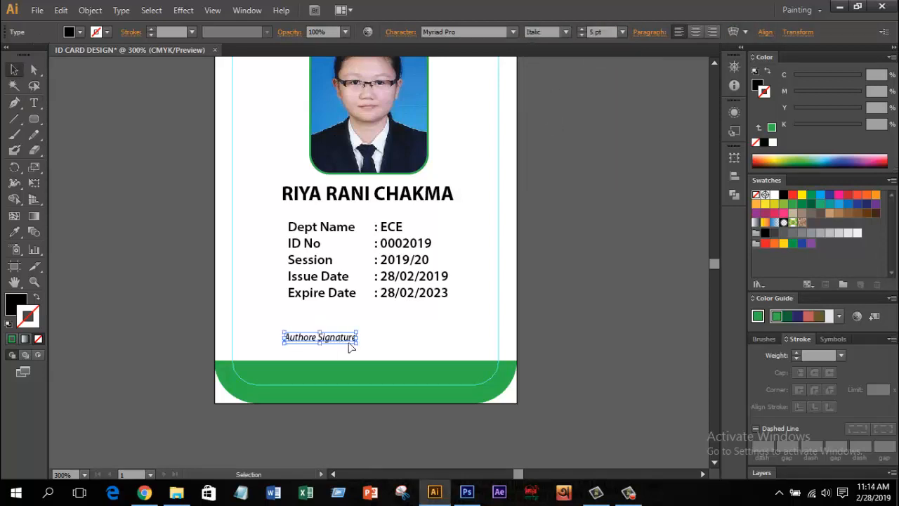
left_click_drag(351, 347, 397, 359)
left_click(454, 345)
Step: Draw a horizontal signature line above the caption with a black 0.5 pt stroke
key("backslash")
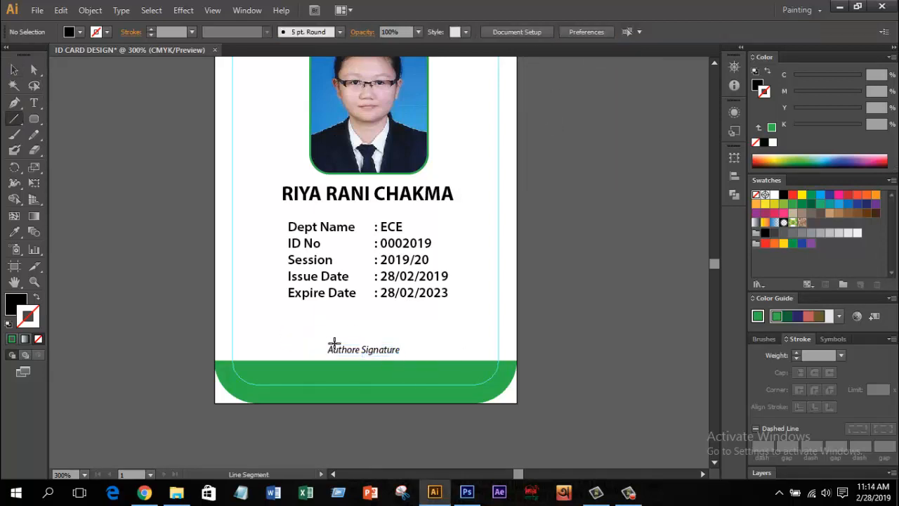
left_click_drag(311, 341, 412, 337)
left_click(784, 195)
key("v")
left_click(193, 33)
left_click(207, 61)
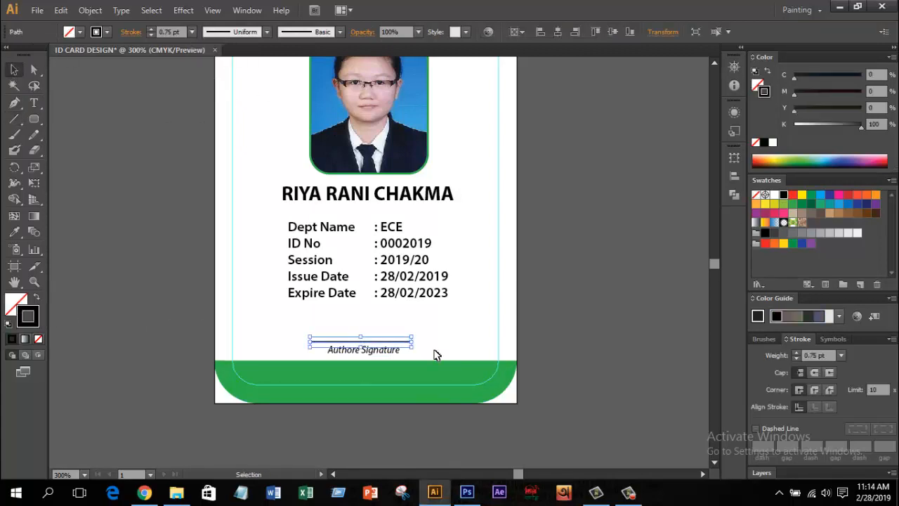
left_click(437, 356)
left_click_drag(474, 349, 449, 349)
Step: Add 'Student Card' text on the green band, make it bold, and scale it to fill the band
key("t")
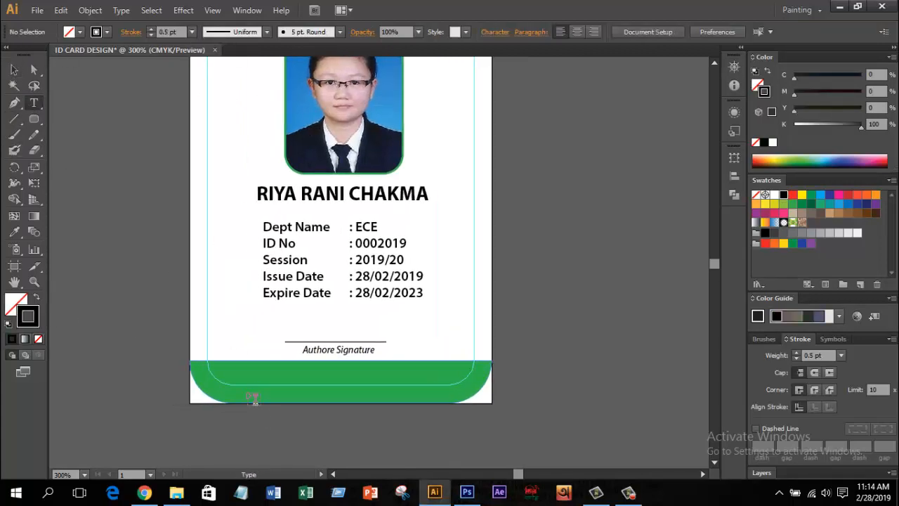
left_click(246, 378)
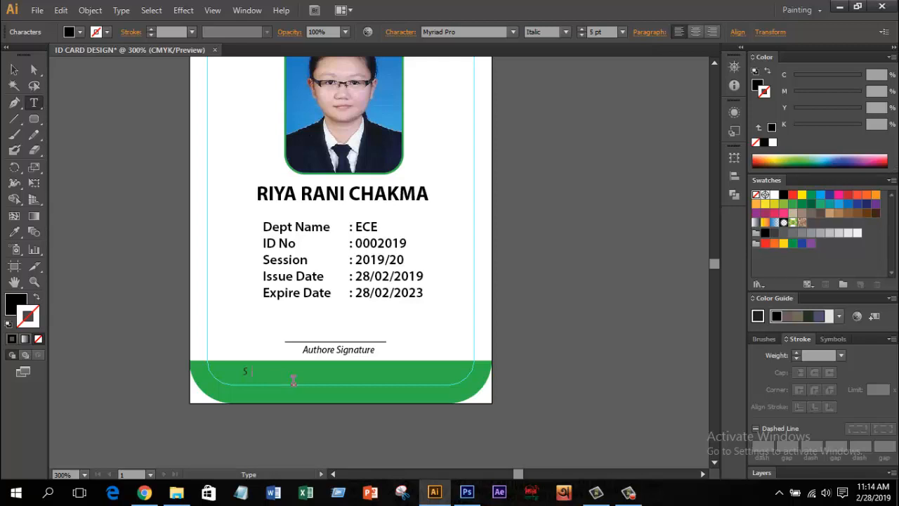
key("ctrl+a")
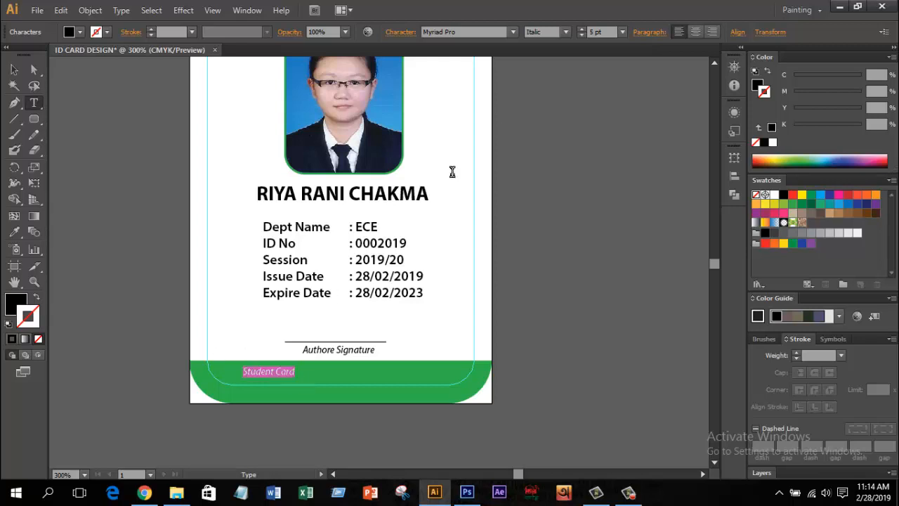
left_click(566, 32)
left_click(538, 163)
left_click(14, 70)
left_click_drag(301, 378, 420, 404)
left_click_drag(421, 403, 413, 397)
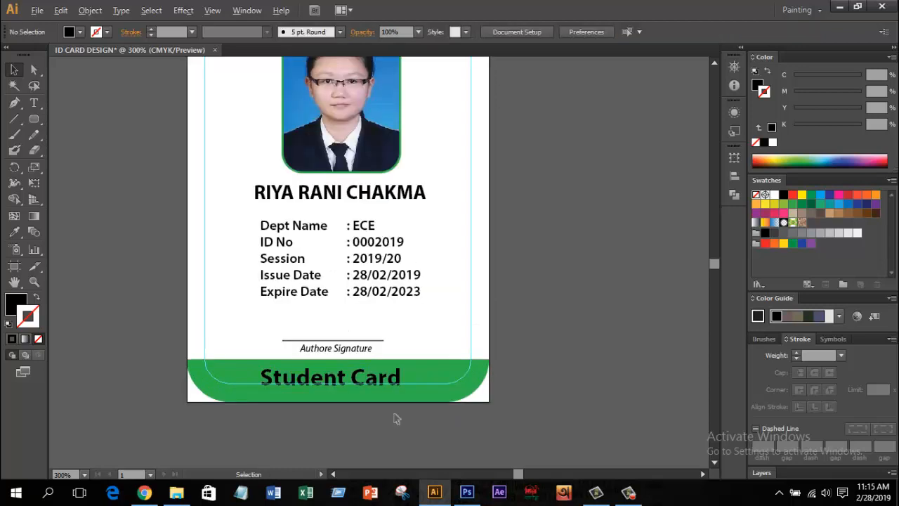
left_click(357, 380)
left_click_drag(401, 364, 425, 357)
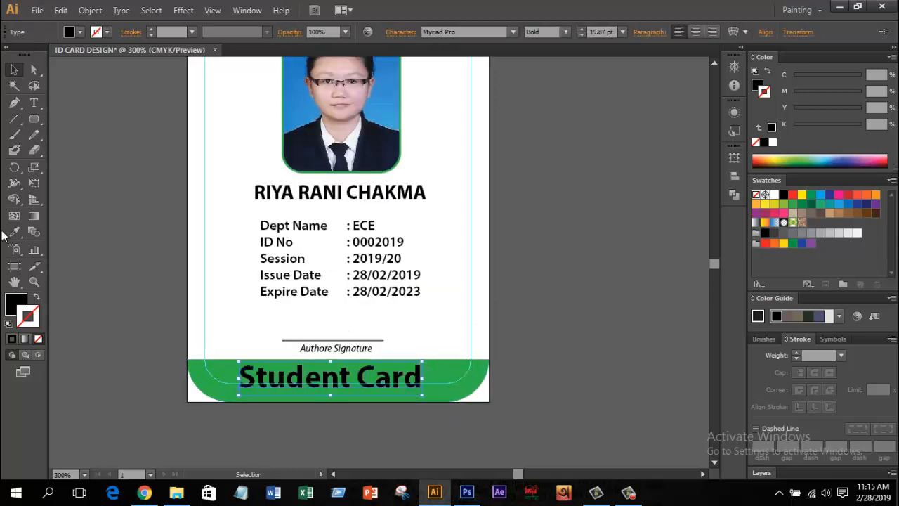
Step: Give the 'Student Card' title a white fill with no stroke
left_click(13, 231)
left_click_drag(302, 193, 269, 371)
scroll(335, 142, "up", 1)
left_click(327, 181)
scroll(327, 181, "down", 2)
left_click_drag(397, 394, 356, 290)
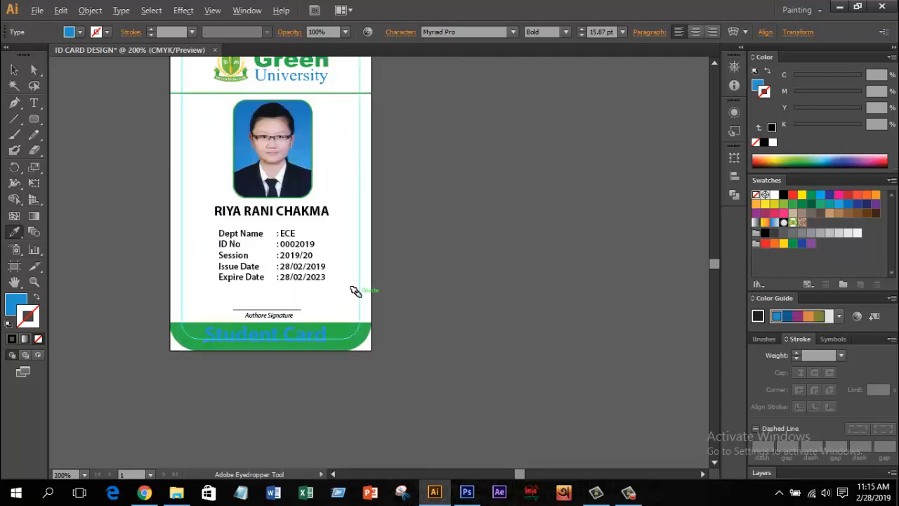
left_click(774, 195)
left_click(36, 297)
left_click(38, 339)
left_click(14, 70)
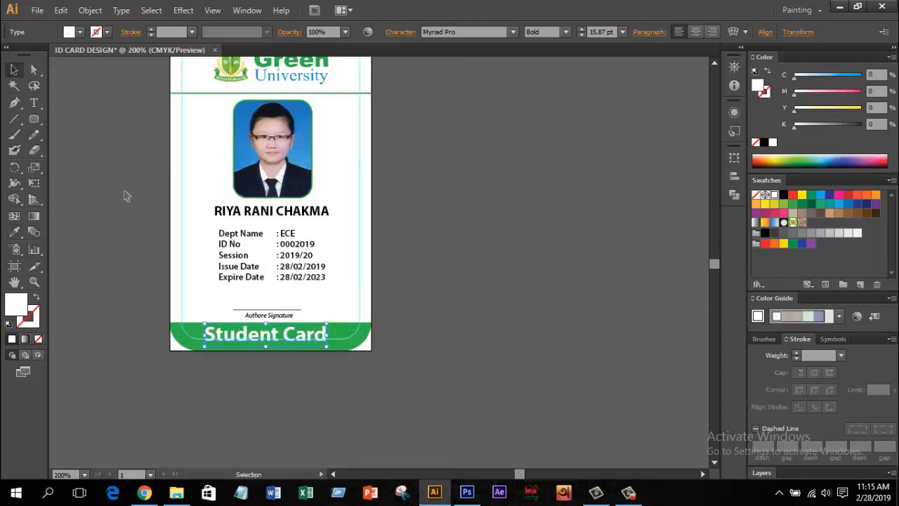
left_click(125, 196)
left_click_drag(395, 350, 443, 397)
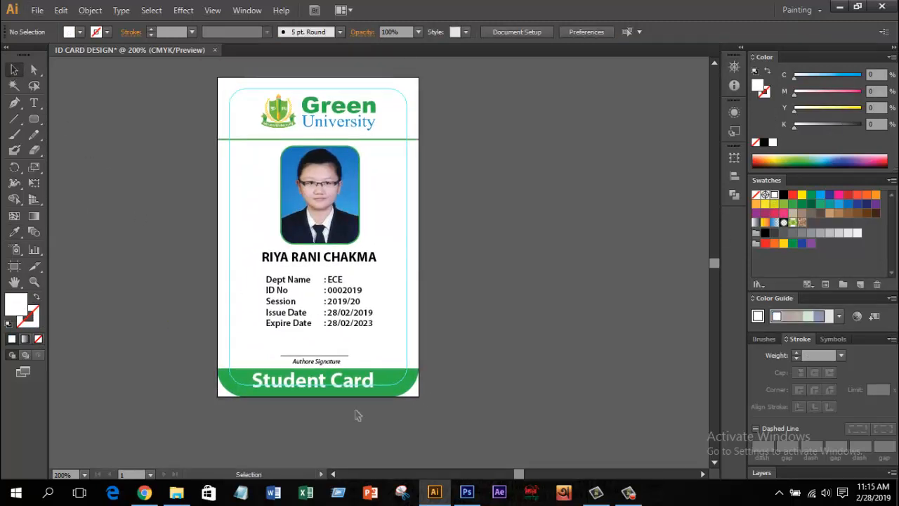
scroll(355, 416, "up", 1)
scroll(362, 403, "down", 1)
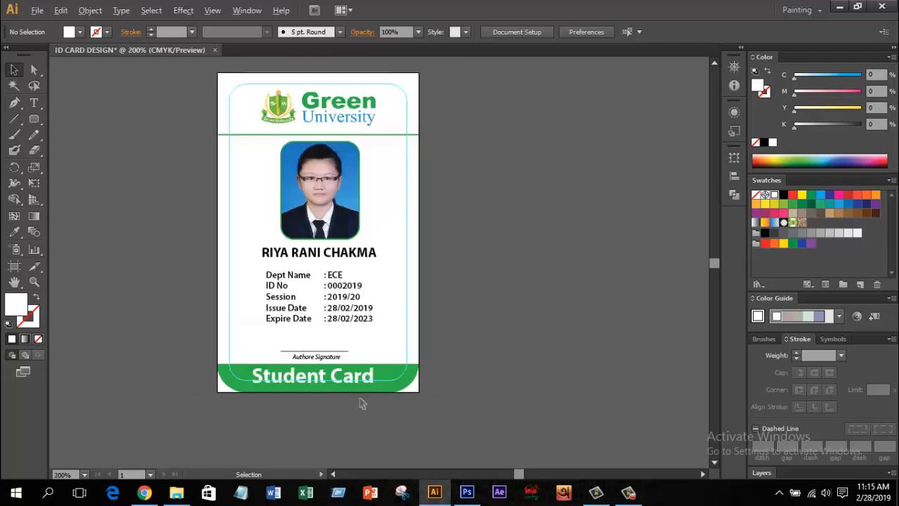
left_click_drag(368, 322, 275, 310)
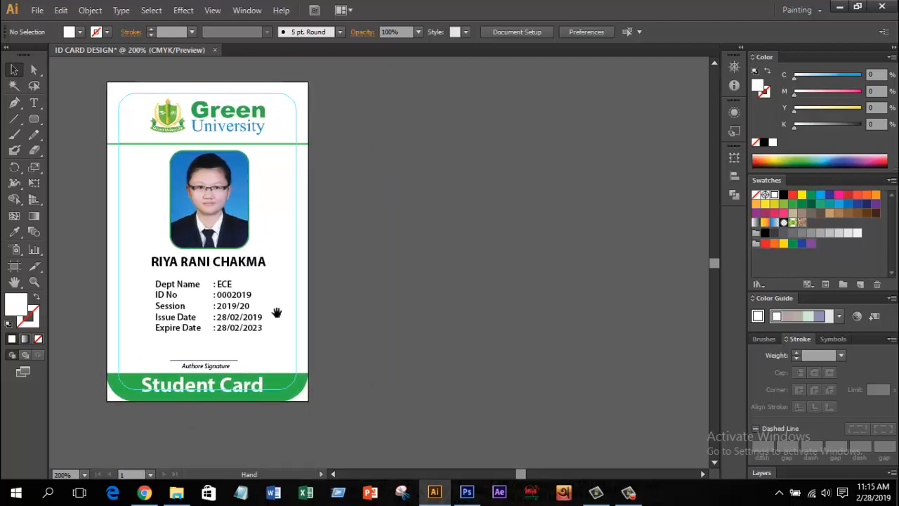
Step: Alt-drag the artboard right to copy the whole card, then select the copy's photo
left_click(14, 265)
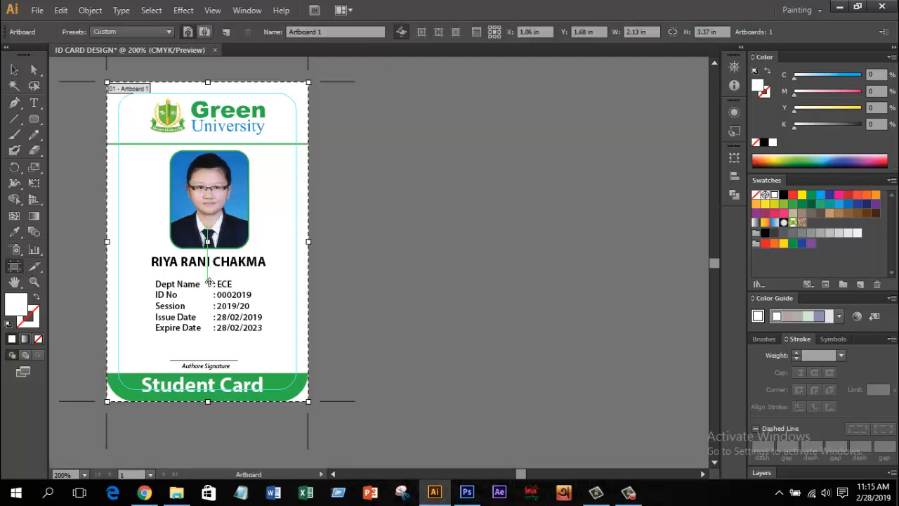
left_click(14, 70)
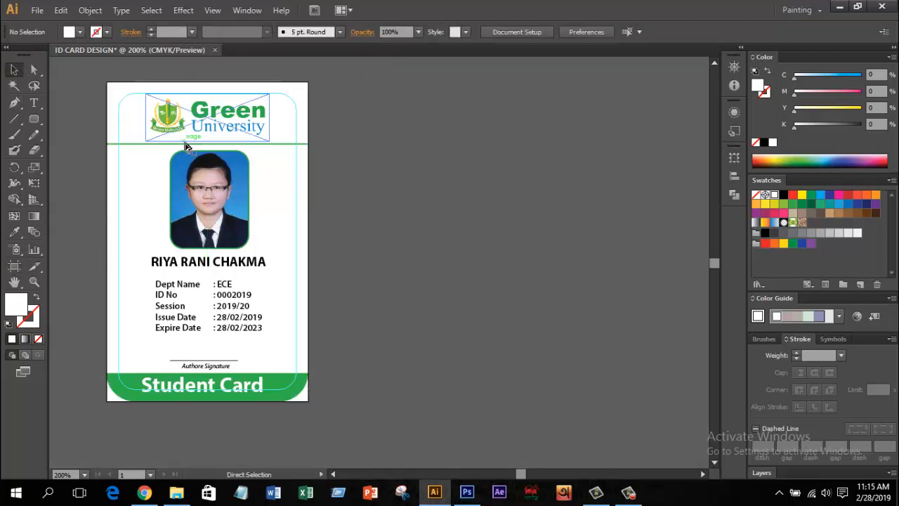
left_click(14, 266)
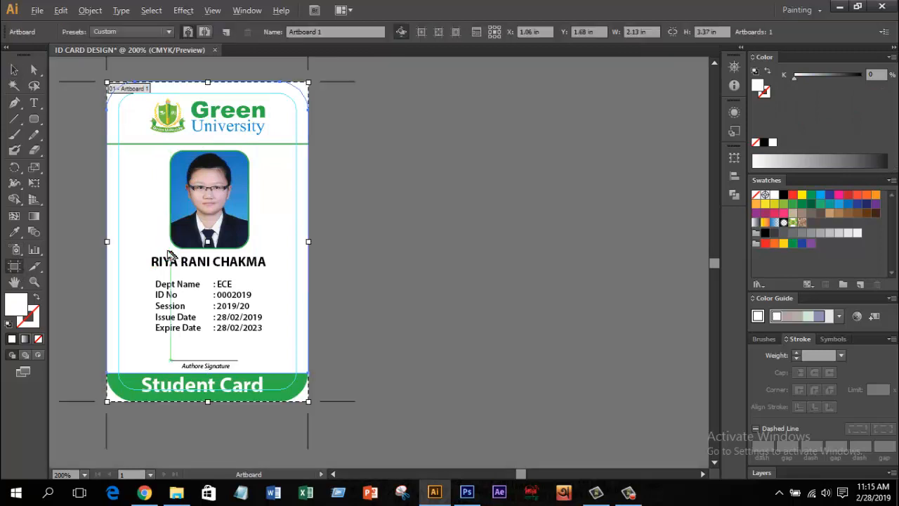
left_click_drag(168, 251, 402, 262)
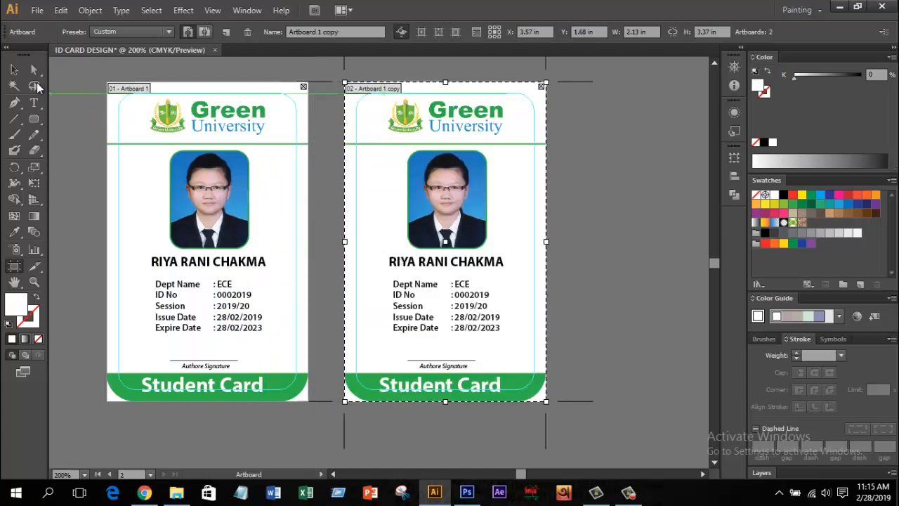
key("v")
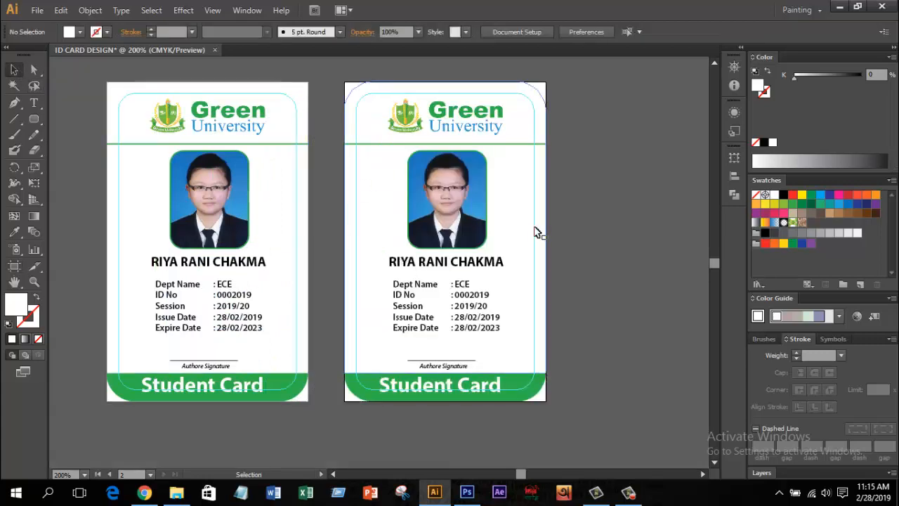
left_click(460, 205)
Step: Delete the photo, title, name labels, logo and green divider line from the right card
key("Delete")
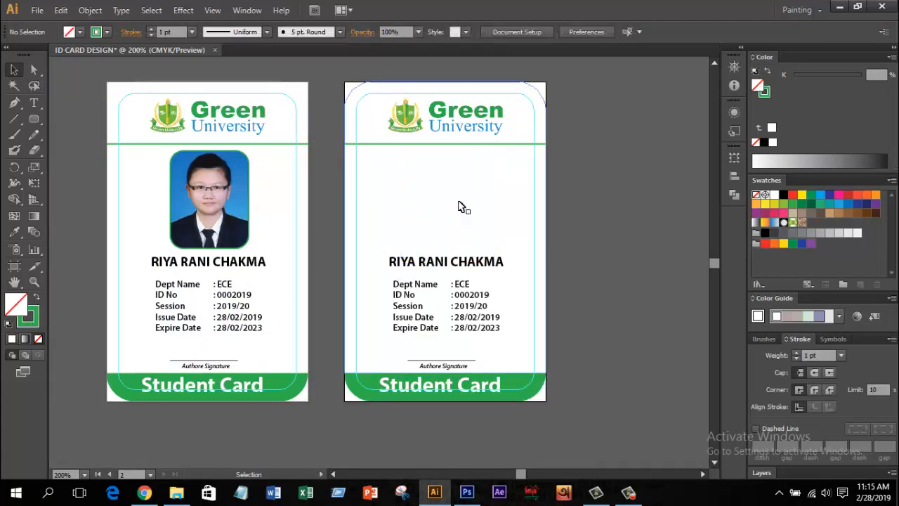
left_click(460, 383)
key("Delete")
left_click(436, 366)
key("Delete")
left_click(448, 262)
key("Delete")
left_click(424, 307)
key("Delete")
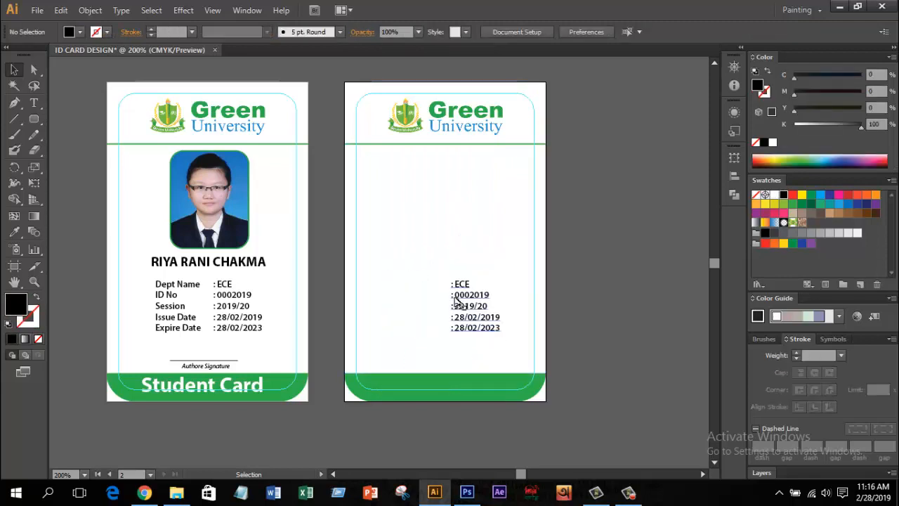
left_click(450, 144)
key("Delete")
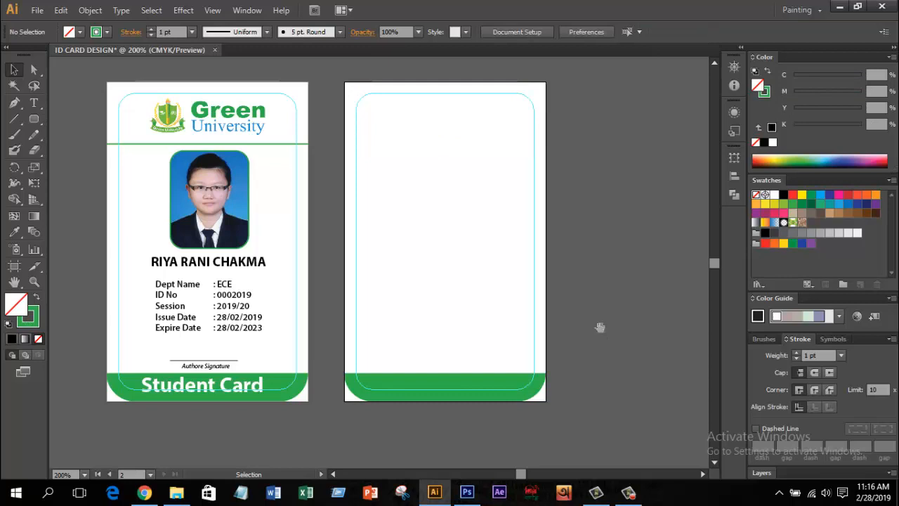
left_click_drag(607, 329, 611, 329)
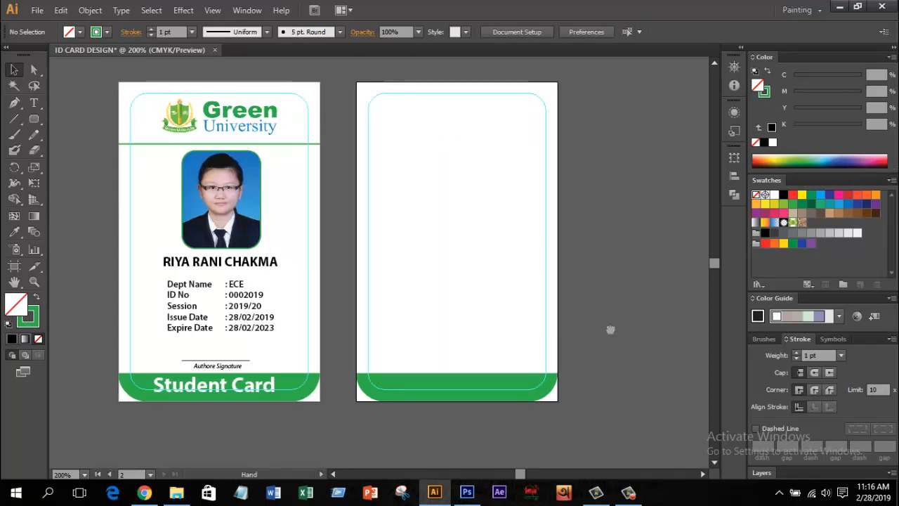
Step: Merge the green bottom band into the right card shape with Pathfinder Unite
left_click(479, 398)
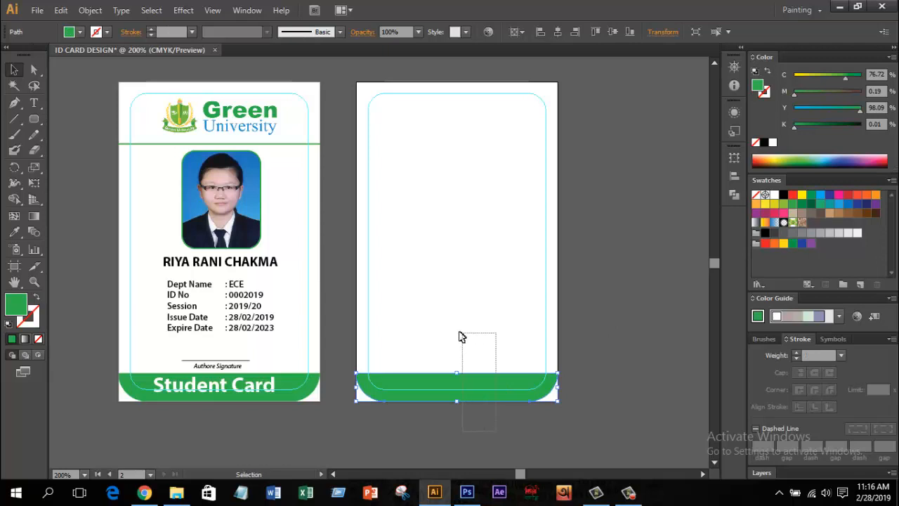
left_click(460, 338, "shift")
left_click(735, 194)
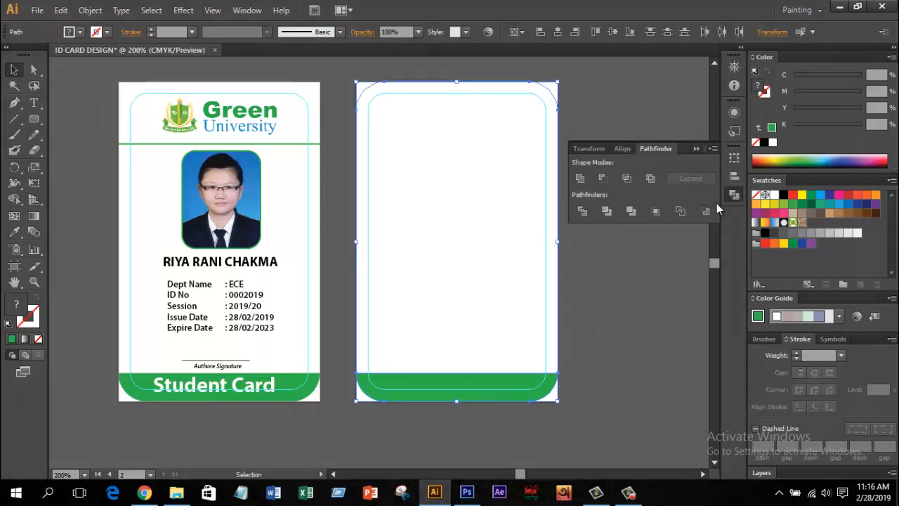
left_click(580, 179)
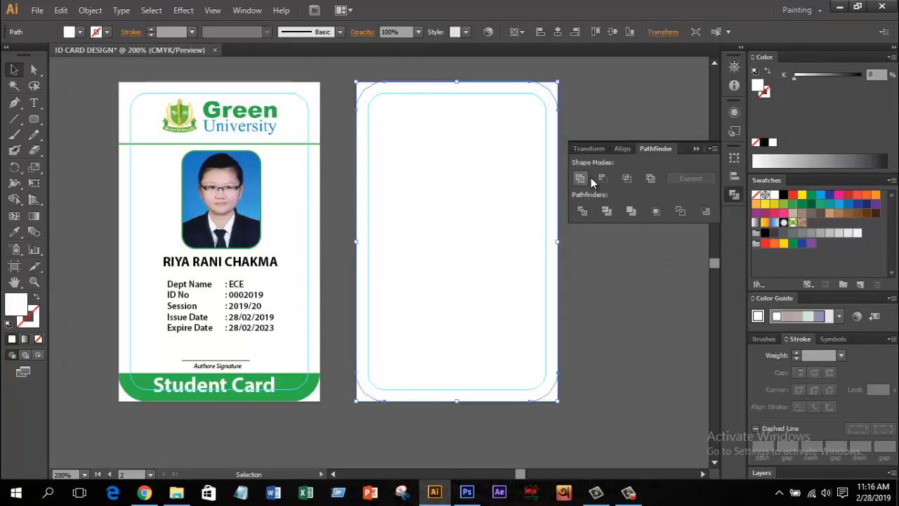
left_click(696, 149)
left_click(602, 290)
left_click(533, 351)
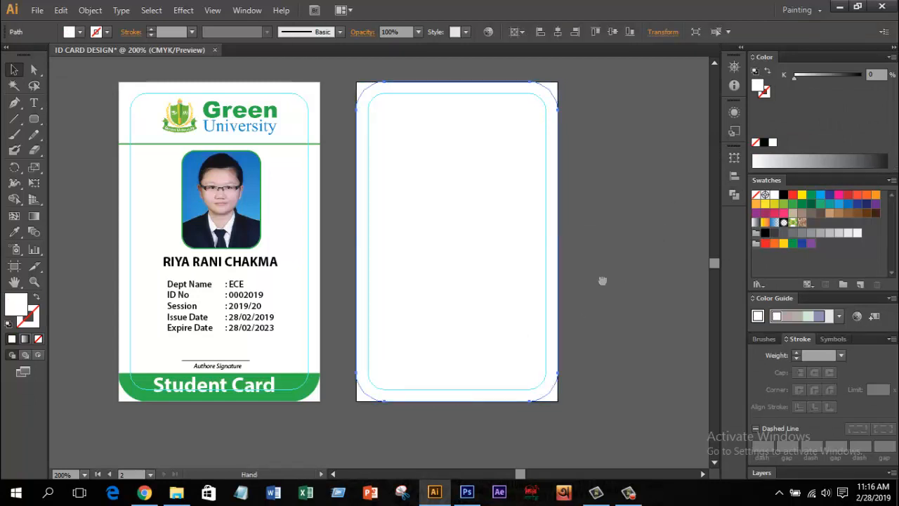
mouse_move(602, 281)
left_mouse_down()
mouse_move(595, 300)
mouse_move(601, 290)
left_mouse_up()
left_click(613, 278)
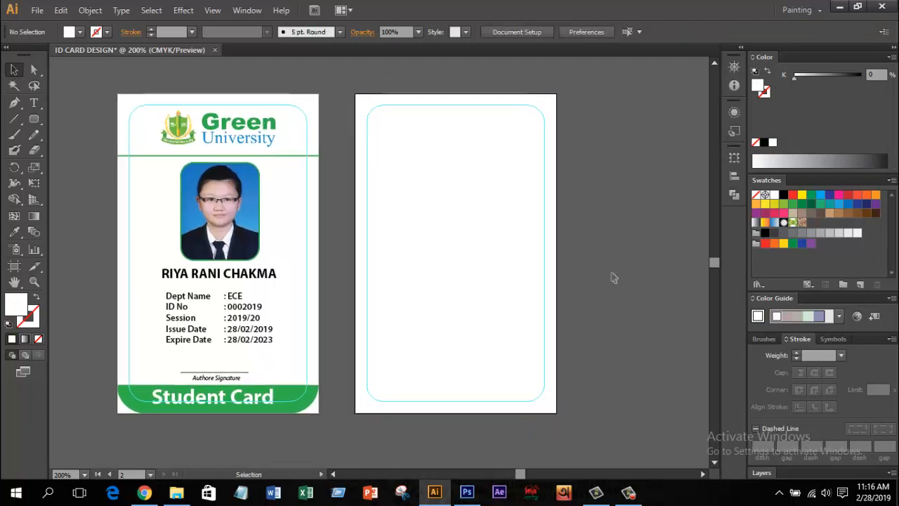
Step: Draw a rounded rectangle across the right card's top and fill it with the banner green
left_click_drag(33, 119, 78, 133)
mouse_move(386, 84)
left_mouse_down()
mouse_move(504, 122)
mouse_move(522, 120)
mouse_move(521, 106)
left_mouse_up()
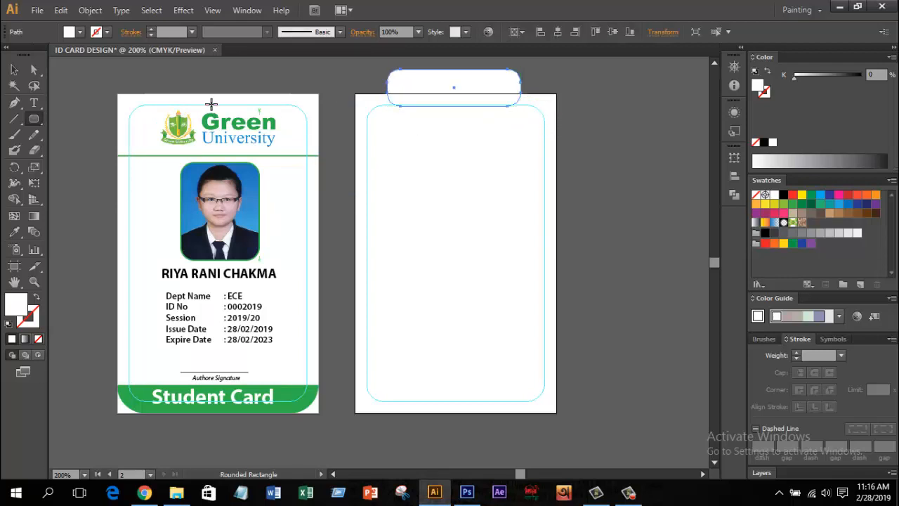
left_click(14, 232)
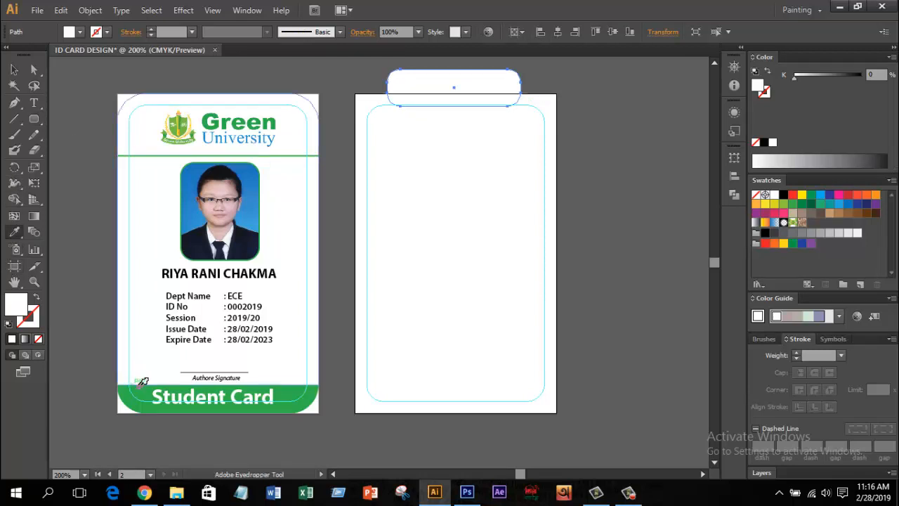
left_click(139, 385)
left_click(14, 70)
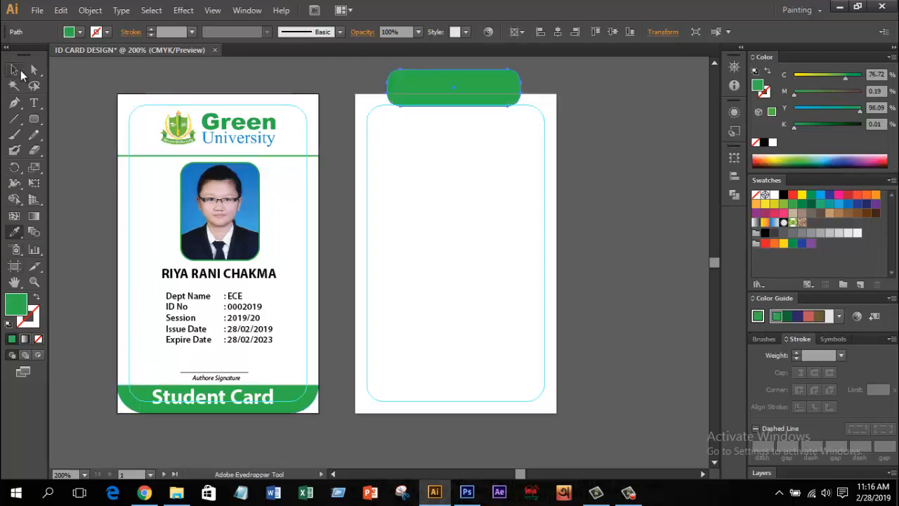
left_click(580, 102)
scroll(520, 105, "up", 1)
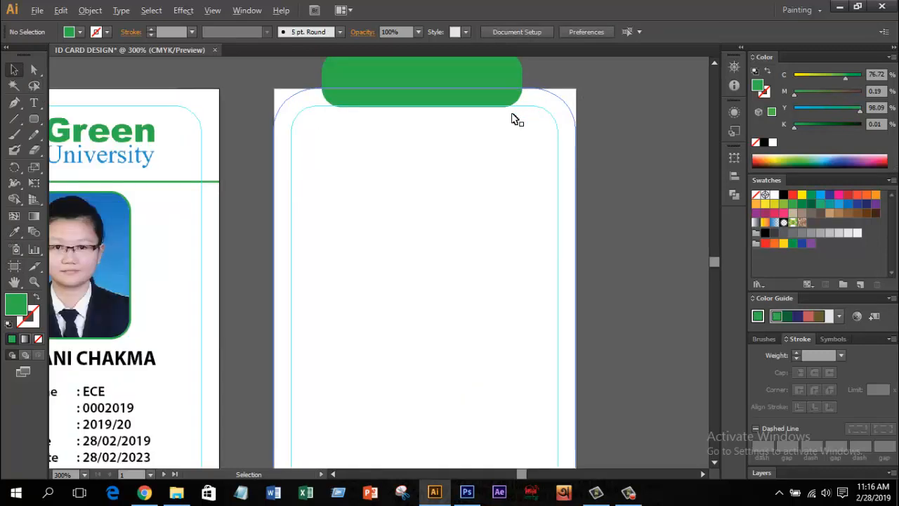
scroll(512, 119, "down", 1)
Step: Centre the green tab horizontally on the back card
left_click_drag(366, 106, 524, 177)
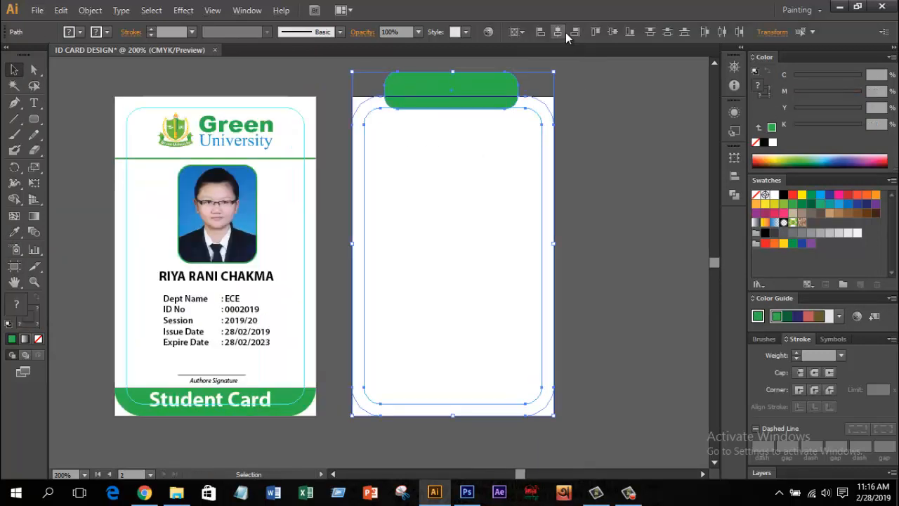
left_click(563, 32)
left_click(588, 119)
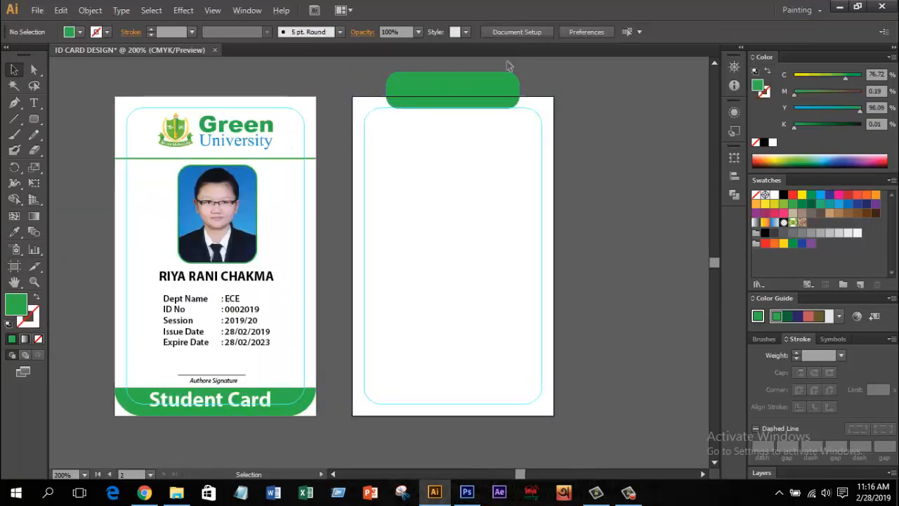
scroll(492, 77, "up", 2)
Step: Delete the tab's anchor points that stick up above the card edge
left_click(458, 100)
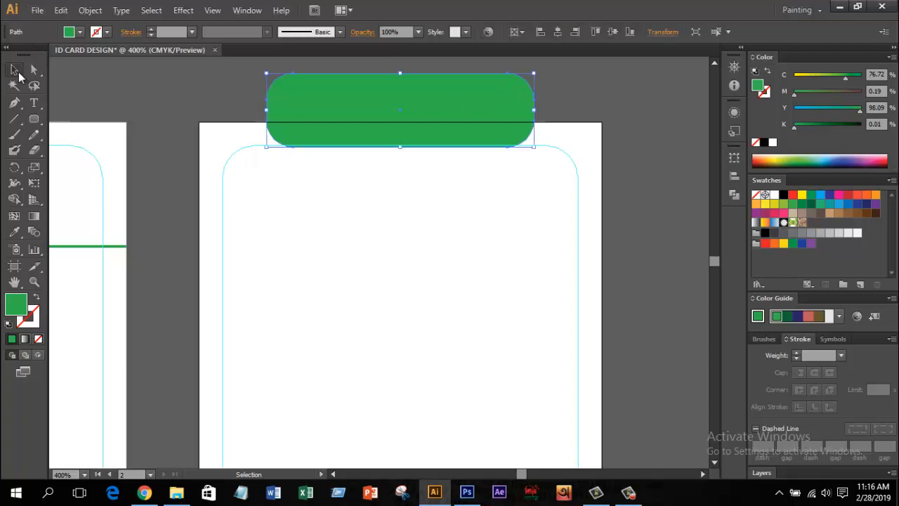
left_click(34, 70)
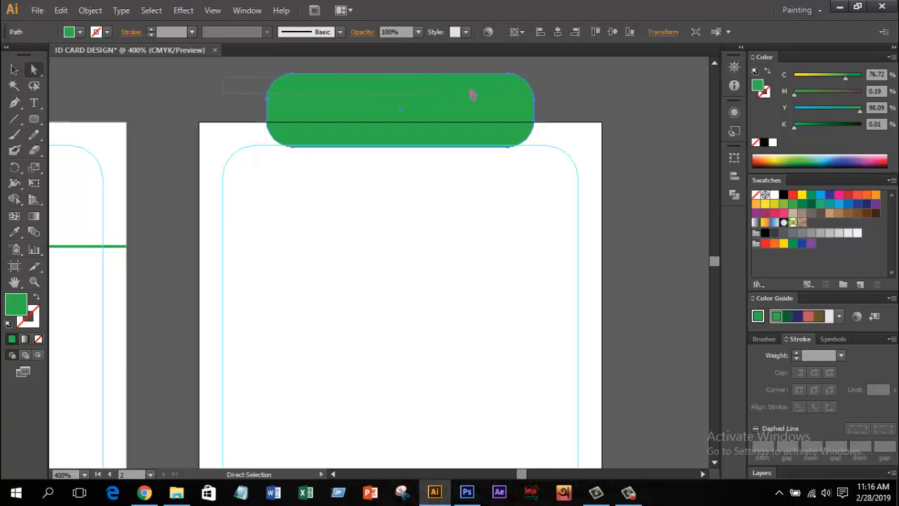
left_click(446, 90)
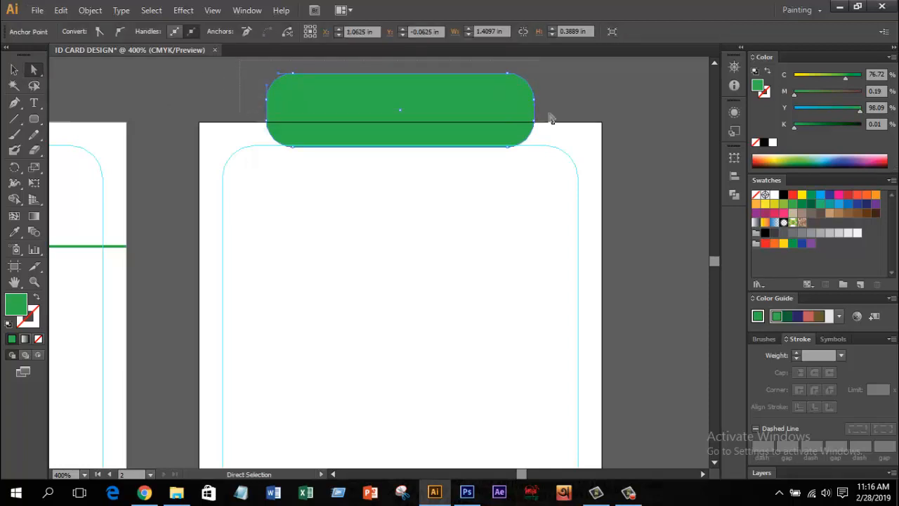
left_click_drag(548, 114, 548, 113)
key("Delete")
Step: Draw a large circle overlapping the back card's lower-right corner
left_click(14, 69)
left_click(324, 91)
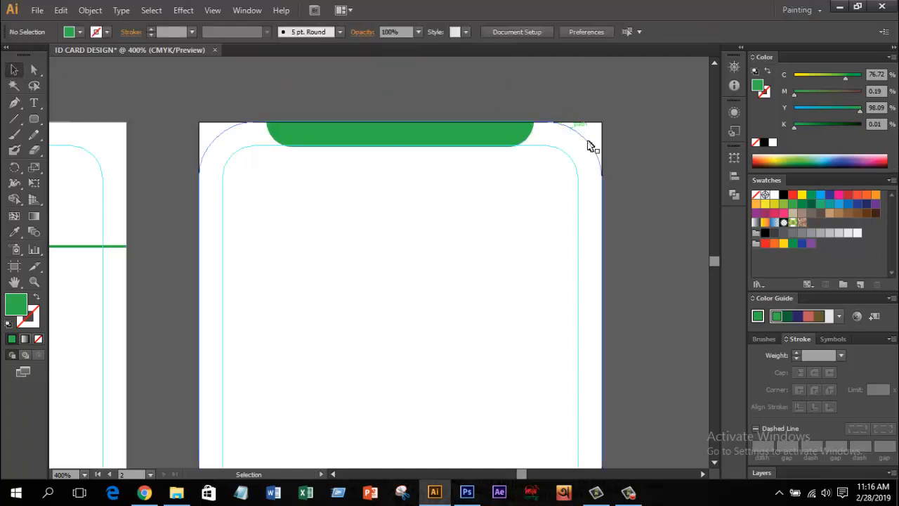
scroll(612, 226, "down", 3, "alt")
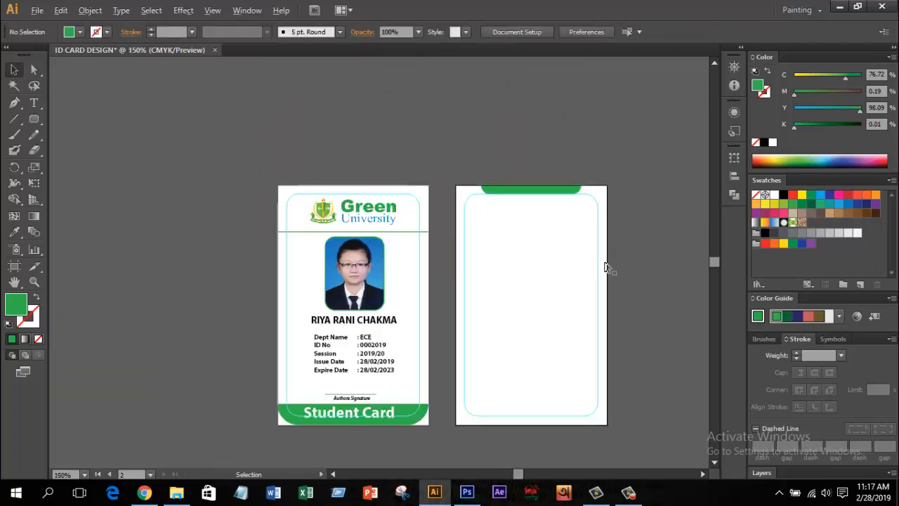
left_click_drag(542, 269, 498, 226)
left_click_drag(34, 119, 104, 149)
mouse_move(431, 267)
left_mouse_down()
mouse_move(546, 382)
mouse_move(528, 373)
mouse_move(637, 458)
left_mouse_up()
Step: Duplicate the green circle slightly to the right with an Alt-drag
key("alt+space")
left_click(15, 134)
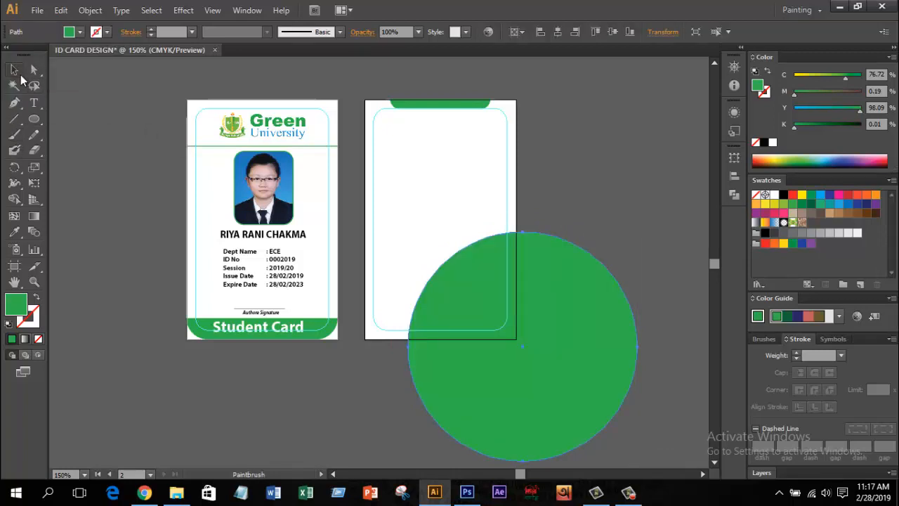
left_click(14, 69)
left_click_drag(515, 326, 557, 317)
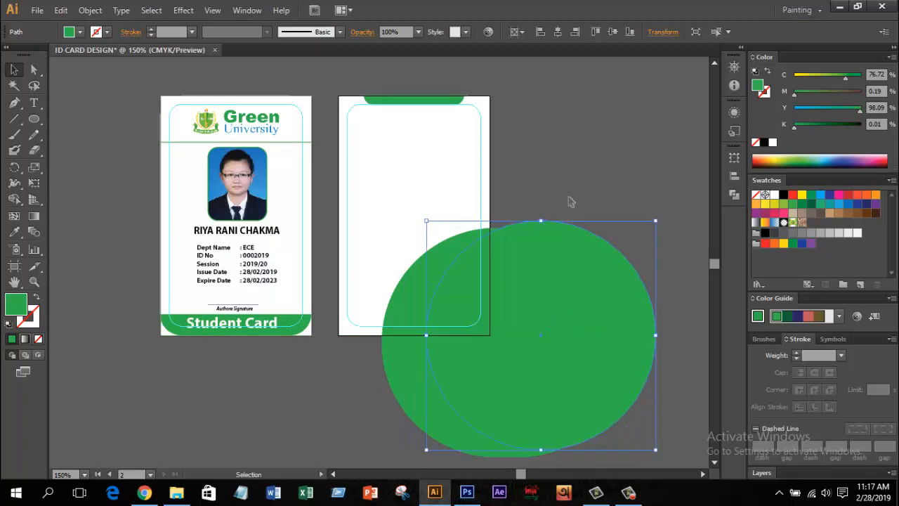
Step: Divide the white back card and both green circles with Pathfinder Divide
left_click(562, 181)
left_click(458, 211)
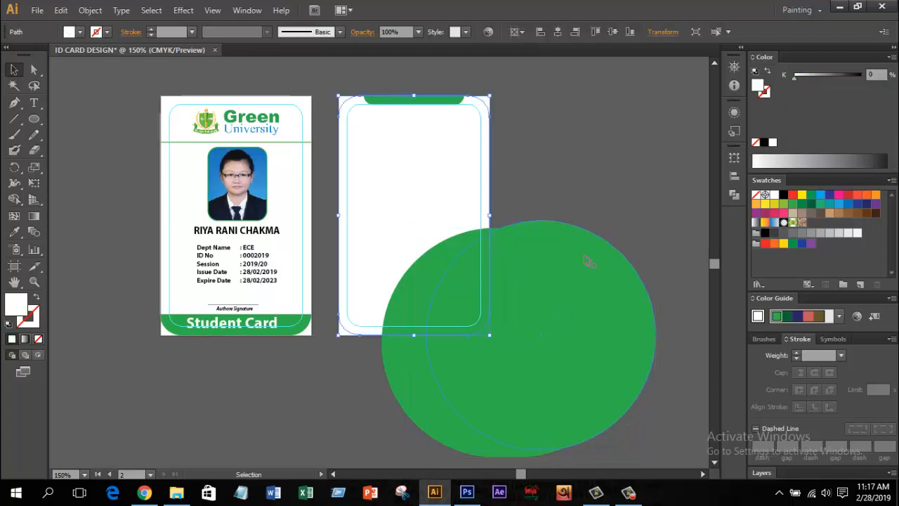
left_click(463, 272, "shift")
left_click(734, 194)
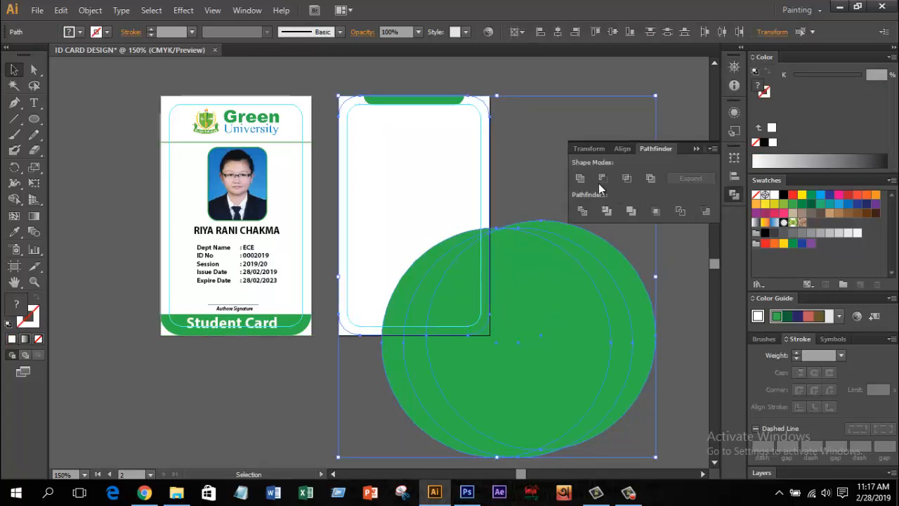
left_click(581, 212)
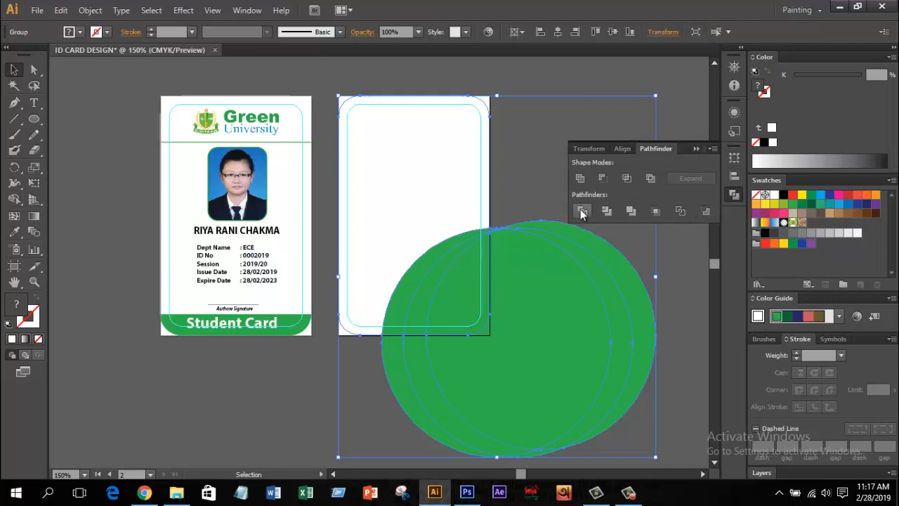
Step: Send the divided green pieces behind the card and ungroup them
right_click(450, 260)
left_click(611, 410)
right_click(433, 233)
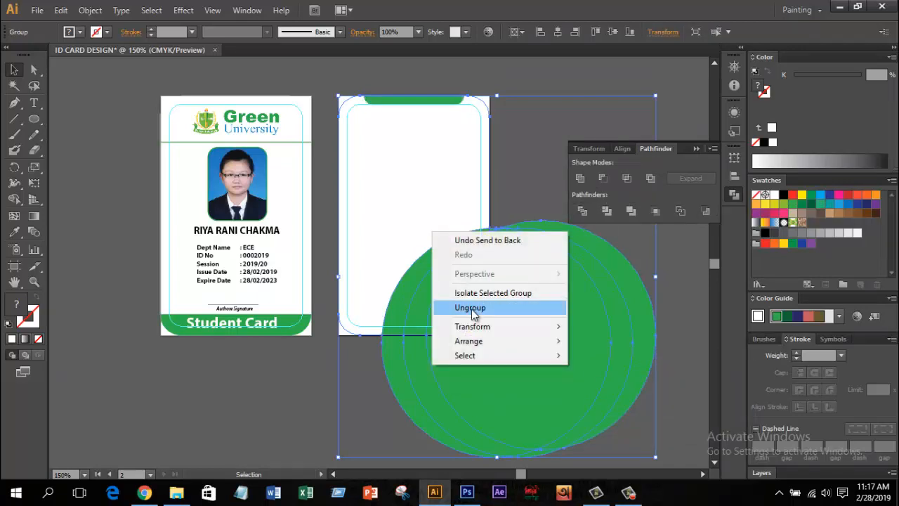
left_click(473, 313)
Step: Delete the right-hand circle piece and the green slivers hanging below the card
left_click(512, 180)
left_click(618, 367)
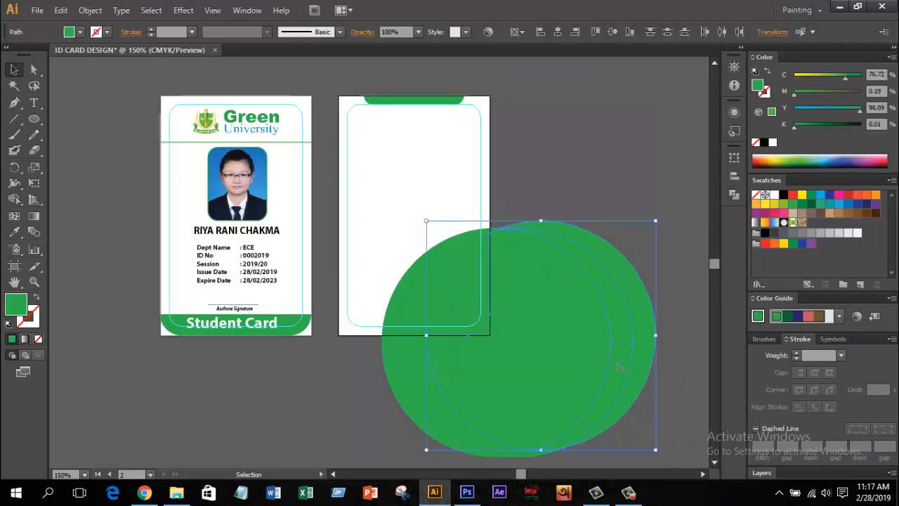
key("Delete")
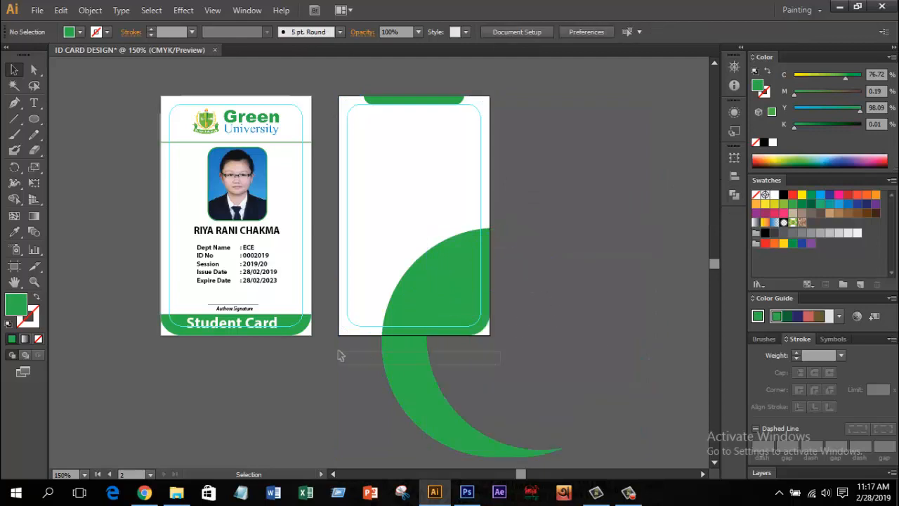
key("Delete")
left_click_drag(341, 355, 581, 465)
key("Delete")
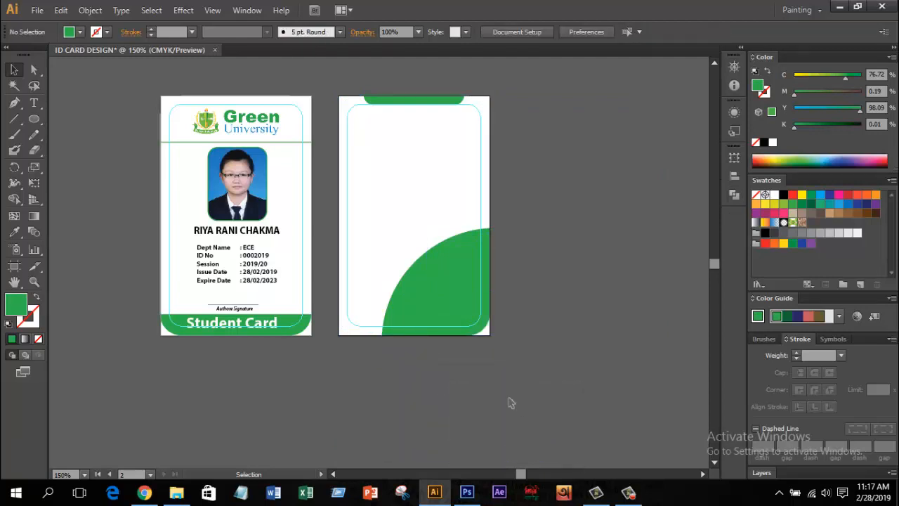
scroll(424, 363, "up", 1)
left_click(420, 286)
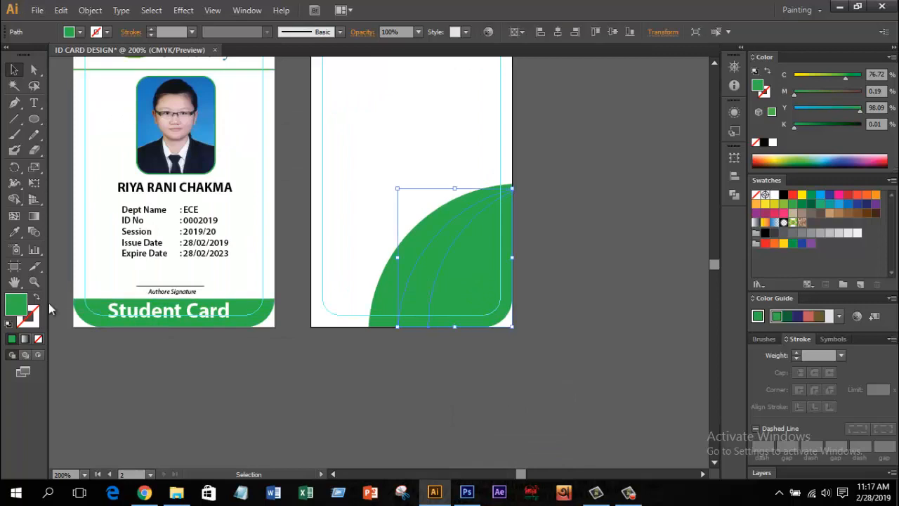
Step: Colour the outer curved shape green 1F9B36 and the inner shape dark green 116D22
double_click(14, 306)
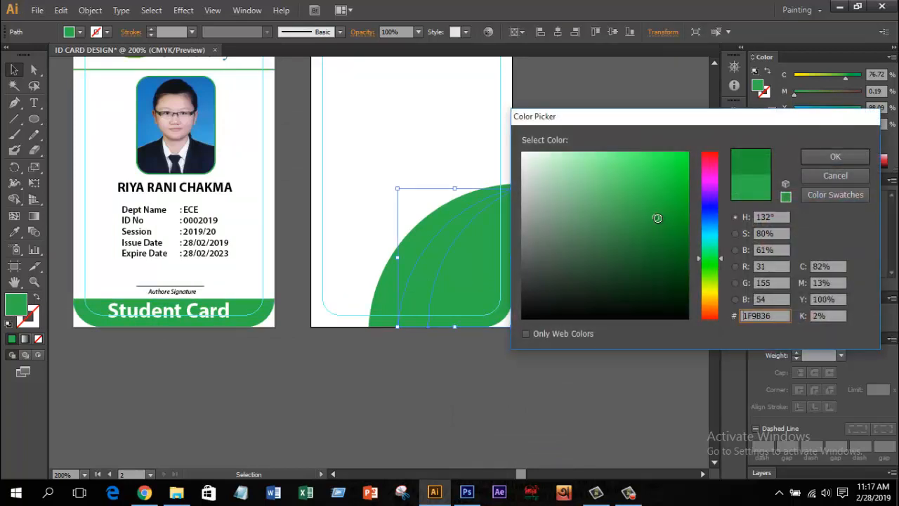
left_click(835, 156)
left_click(463, 252)
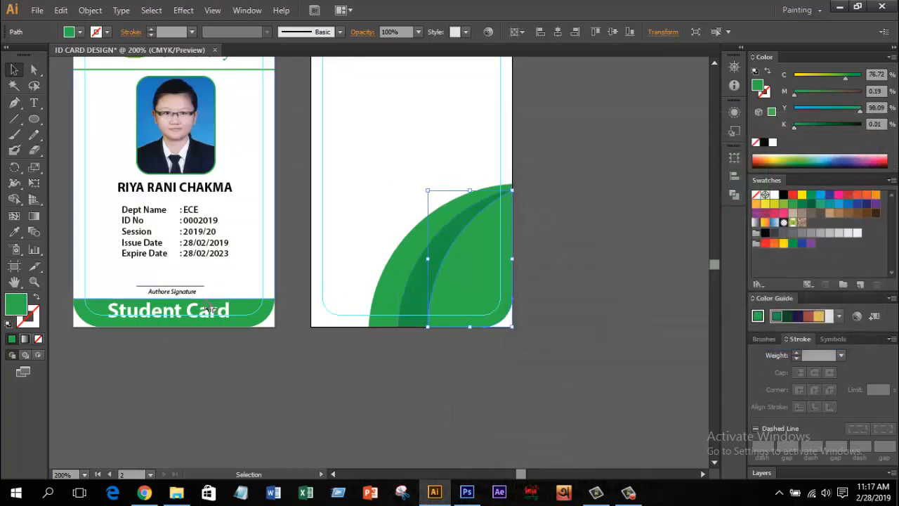
double_click(23, 307)
left_click_drag(646, 211, 664, 247)
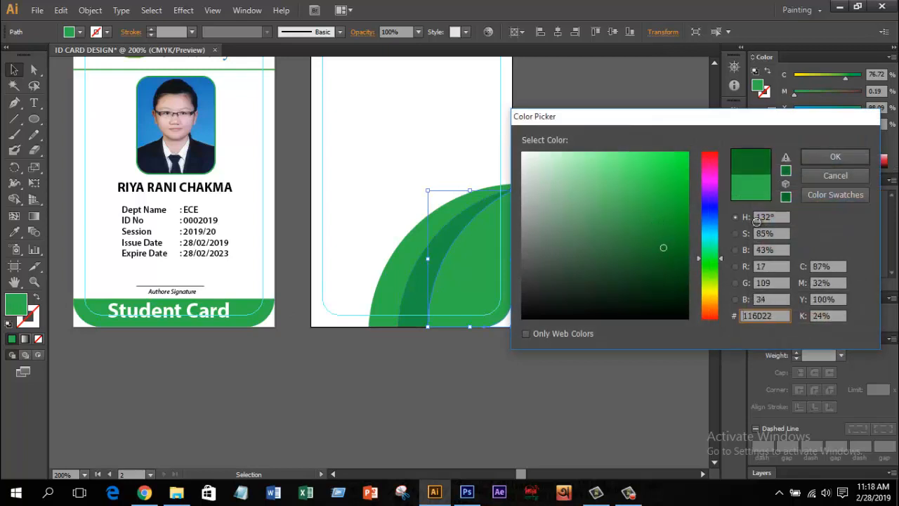
left_click(832, 152)
Step: Set the green corner shapes' opacity to 70%
left_click(614, 258)
key("ctrl+1")
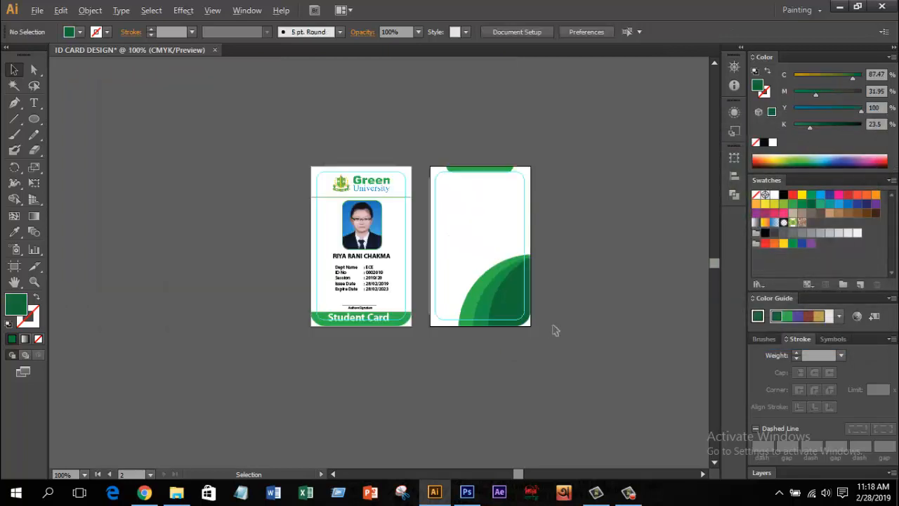
scroll(555, 330, "up", 1, "alt")
scroll(470, 274, "up", 1, "alt")
left_click(457, 273)
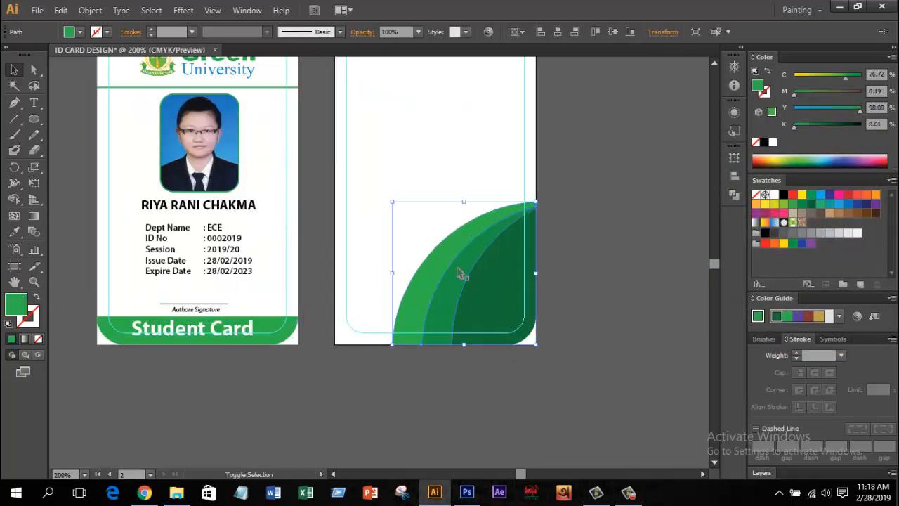
left_click(419, 33)
left_click(439, 106)
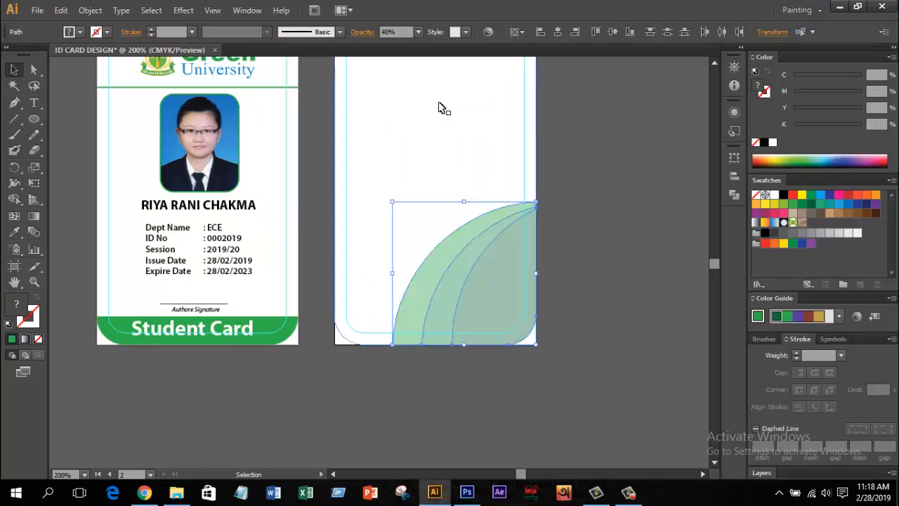
left_click(419, 32)
left_click(431, 148)
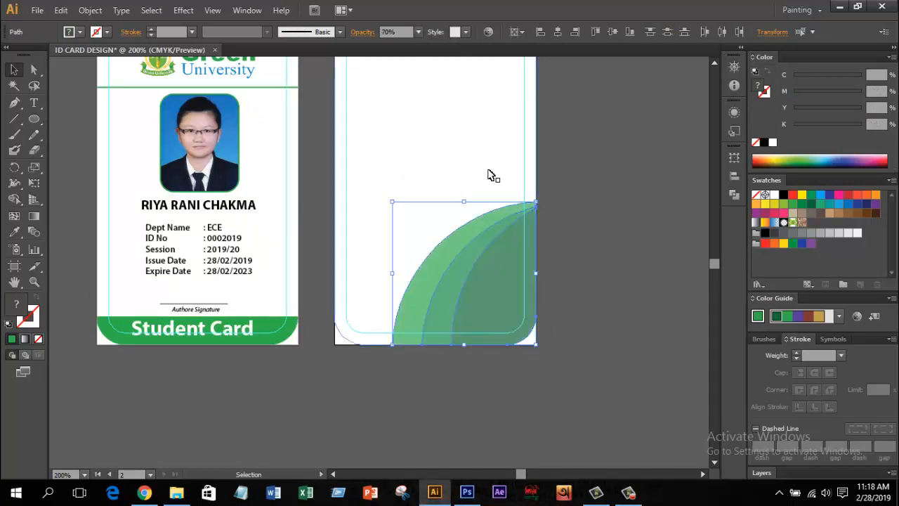
Step: Bring the Design Content folder window forward
left_click(589, 267)
scroll(589, 267, "down", 2, "alt")
scroll(590, 260, "up", 2, "alt")
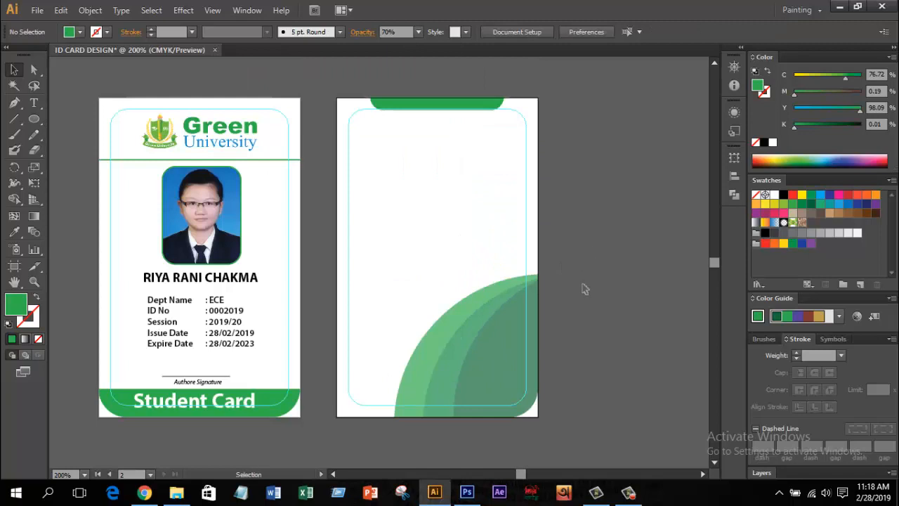
left_click(176, 492)
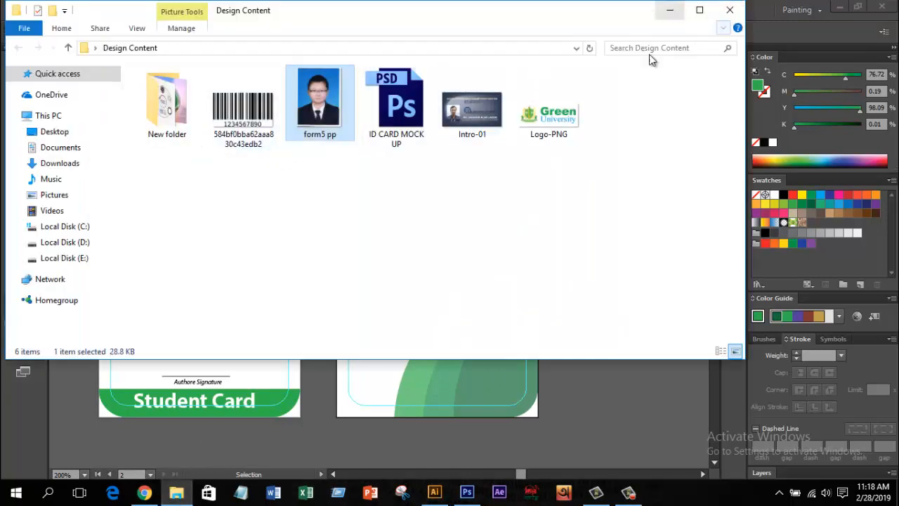
Step: Cut the address lines from the Google Translate source text and return to Illustrator
left_click(670, 9)
left_click(144, 492)
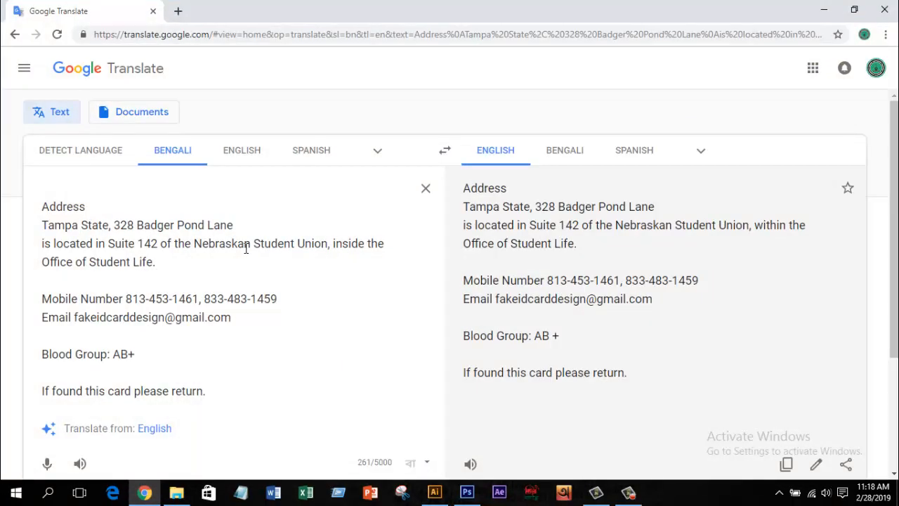
left_click_drag(158, 264, 18, 204)
key("ctrl+x")
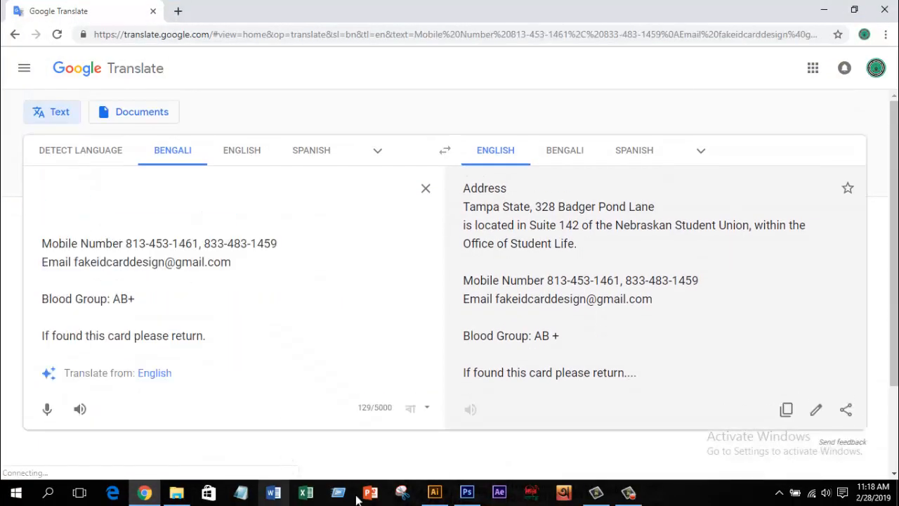
left_click(434, 493)
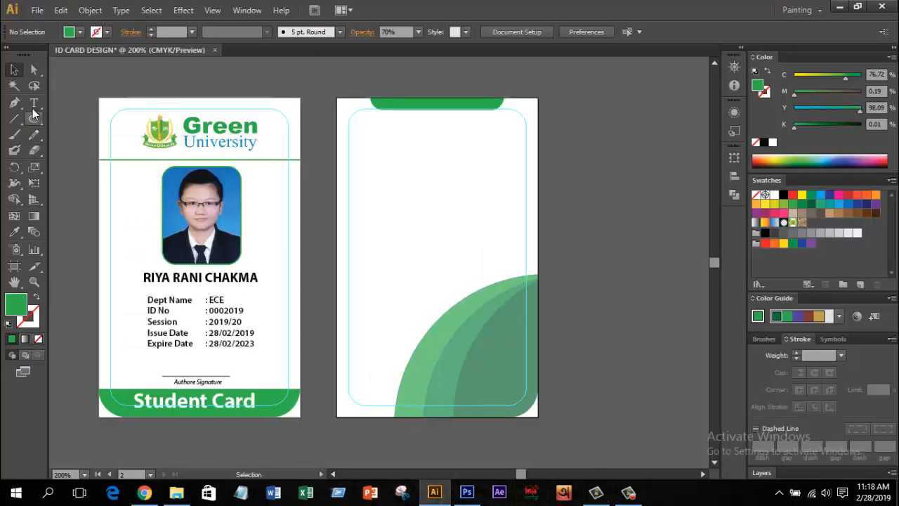
Step: Paste the address lines onto the back card, breaking the third line after 'Union,'
left_click_drag(34, 103, 77, 101)
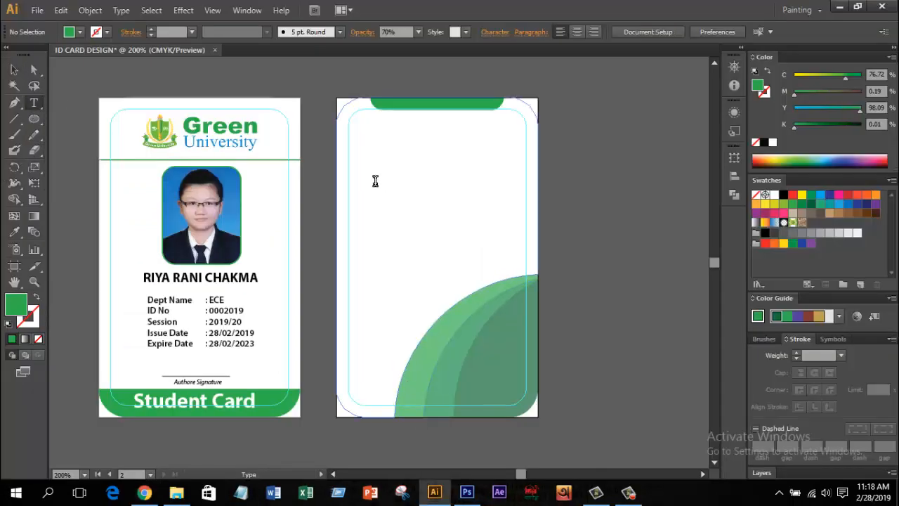
left_click(376, 180)
key("ctrl+v")
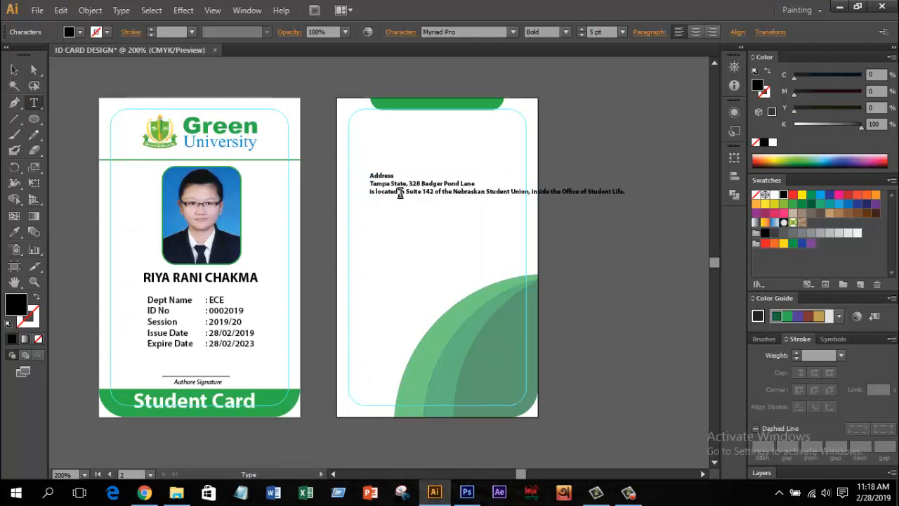
left_click(531, 191)
key("Return")
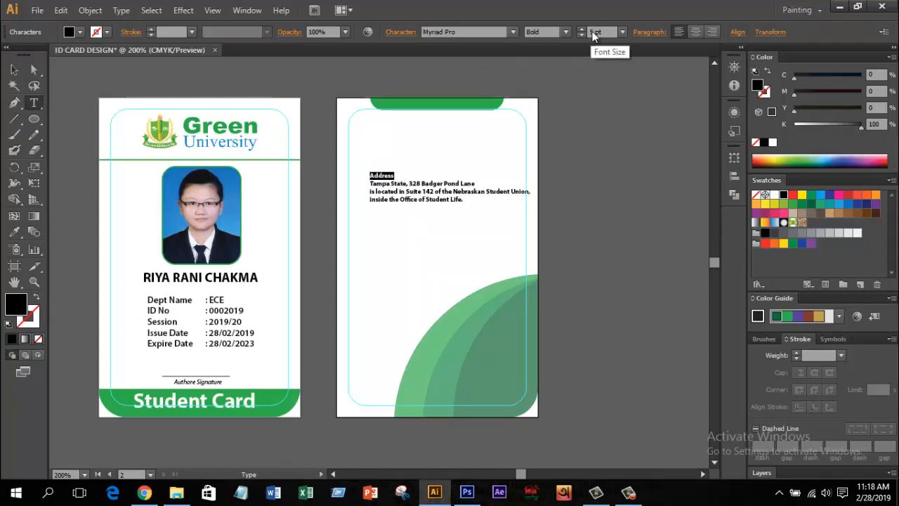
scroll(595, 33, "up", 6)
scroll(596, 33, "down", 4)
left_click(408, 174)
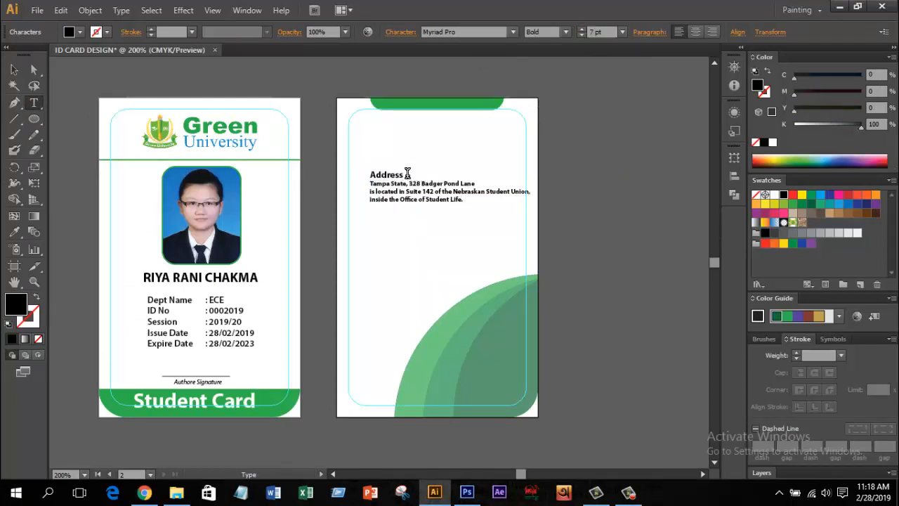
Step: Enlarge the address text block on the back card
left_click(14, 69)
scroll(412, 191, "up", 1)
left_click_drag(427, 191, 393, 150)
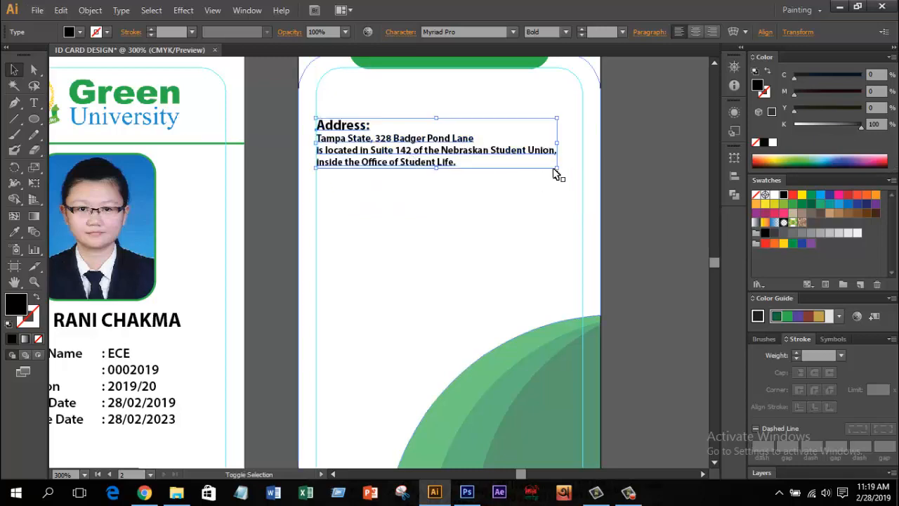
left_click_drag(557, 167, 576, 177)
left_click(494, 217)
scroll(494, 216, "down", 1)
left_click_drag(493, 218, 439, 222)
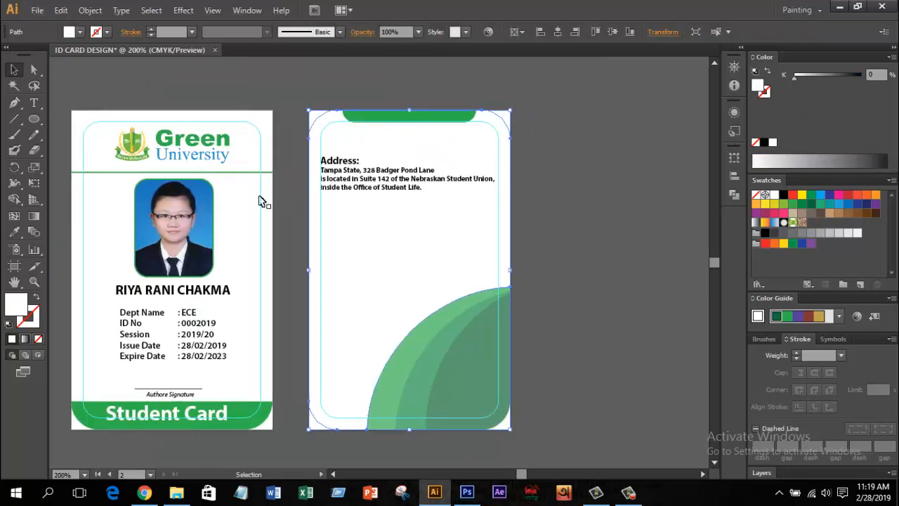
Step: Cut the phone and email lines from the Google Translate source text
left_click(145, 494)
left_click_drag(243, 220, 28, 174)
key("BackSpace")
left_click(434, 491)
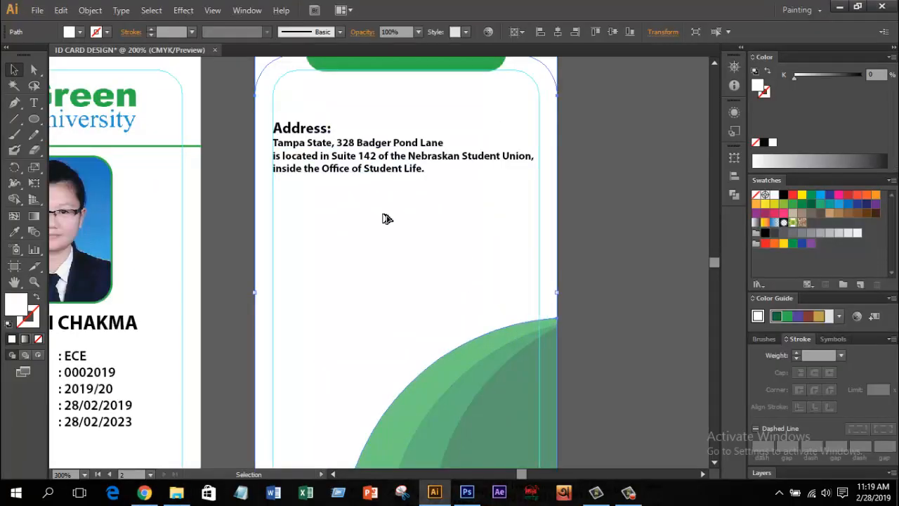
Step: Paste the phone and email lines below the address and resize them to fit
scroll(369, 283, "down", 1)
left_click(333, 219)
key("ctrl+v")
left_click(14, 71)
scroll(396, 261, "up", 1)
left_click_drag(376, 219, 340, 200)
left_click_drag(542, 205, 492, 198)
Step: Match the contact text to the address style with the Eyedropper
left_click(14, 231)
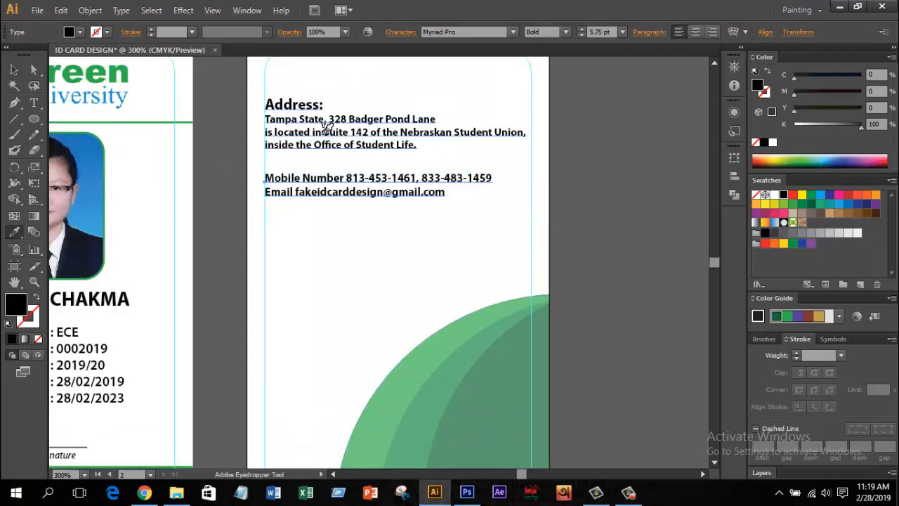
left_click(327, 131)
left_click(15, 71)
left_click(205, 174)
Step: Add colons after the 'Mobile Number' and 'Email' labels
left_click(33, 103)
left_click(344, 180)
type(":")
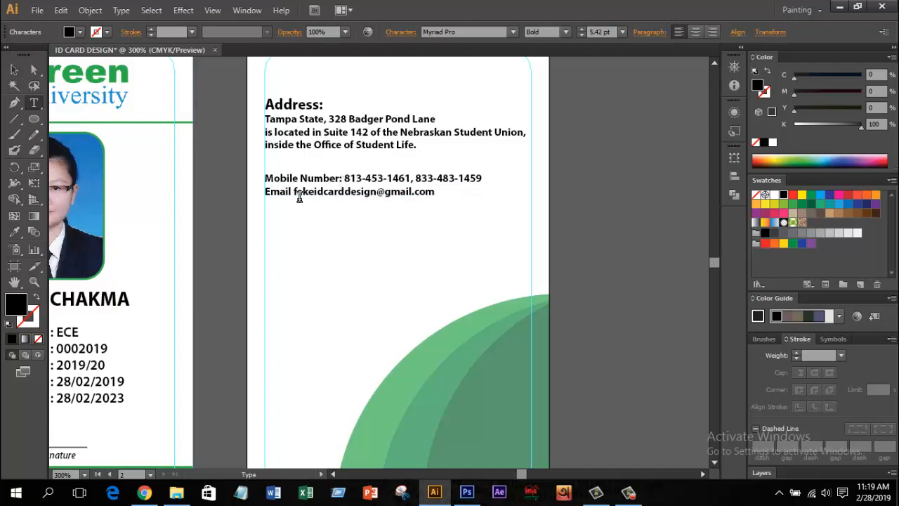
left_click(292, 192)
type(":")
left_click(14, 70)
left_click(593, 252)
key("ctrl+minus")
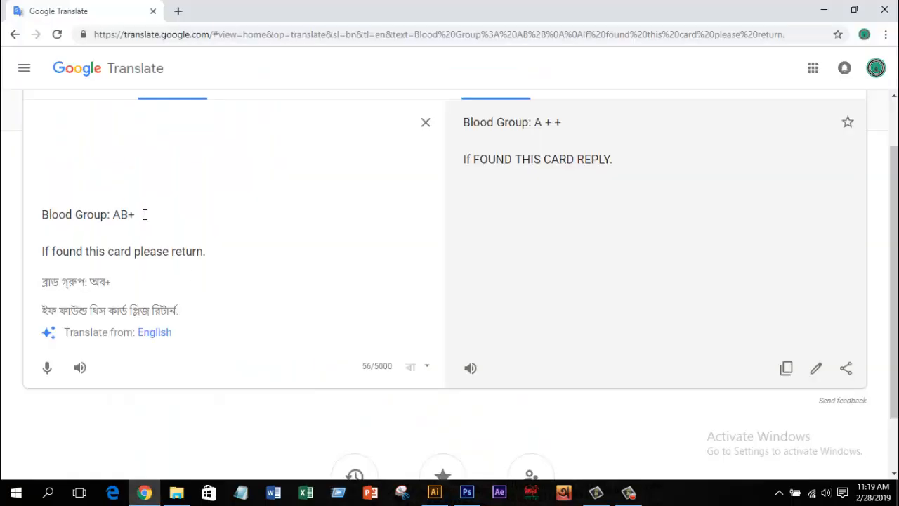
Step: Paste 'Blood Group: AB+' as new text on the card back, enlarge it and fill it CMYK Red
key("ctrl+x")
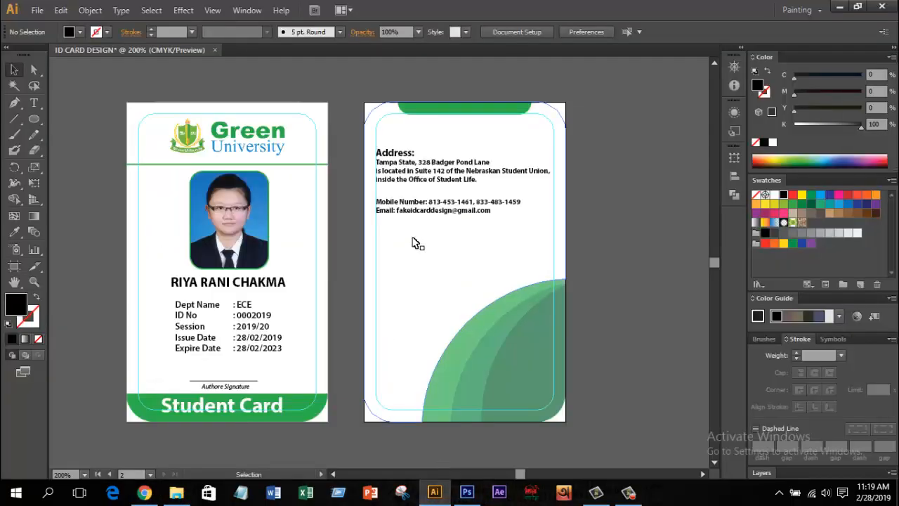
left_click(34, 103)
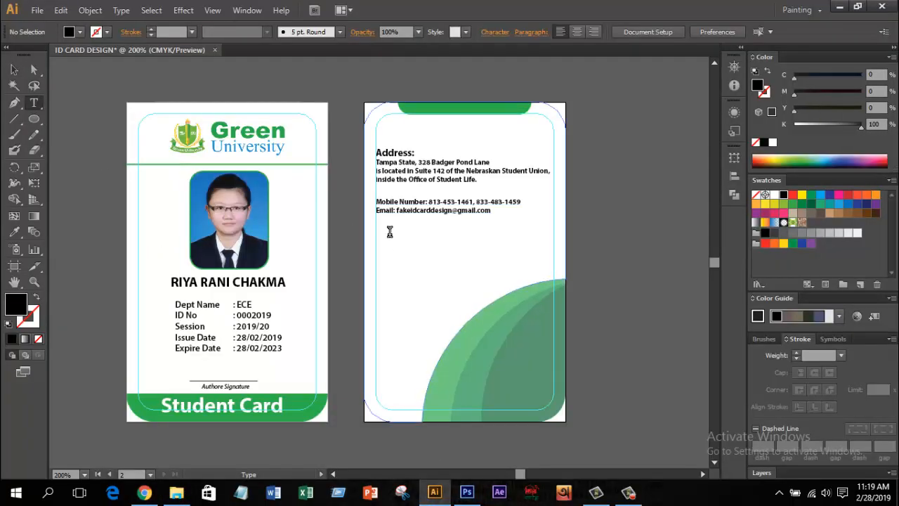
left_click(389, 231)
key("ctrl+v")
left_click(14, 70)
key("ctrl+plus")
left_click_drag(474, 231, 491, 241)
left_click_drag(469, 229, 562, 244)
scroll(527, 237, "down", 1)
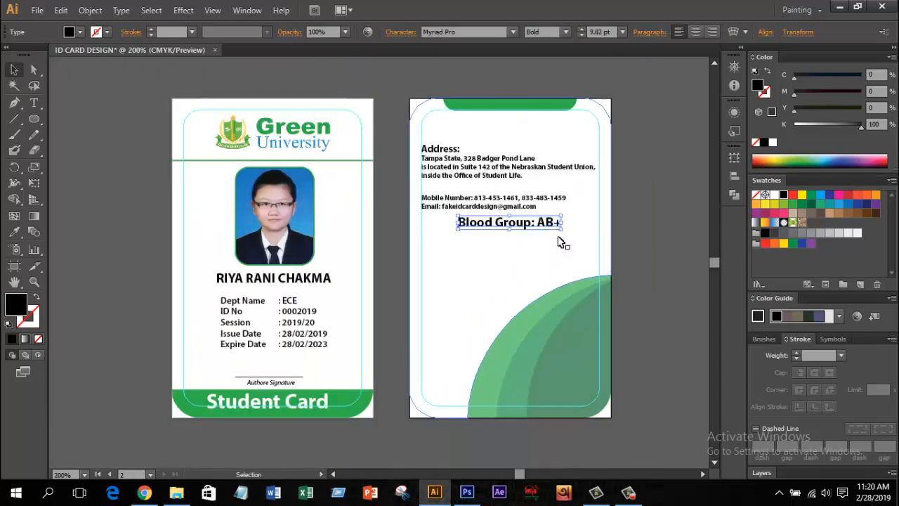
left_click(848, 194)
left_click(654, 186)
scroll(520, 170, "up", 1)
Step: Nudge the address, contact and blood group text block upward together
left_click(518, 171)
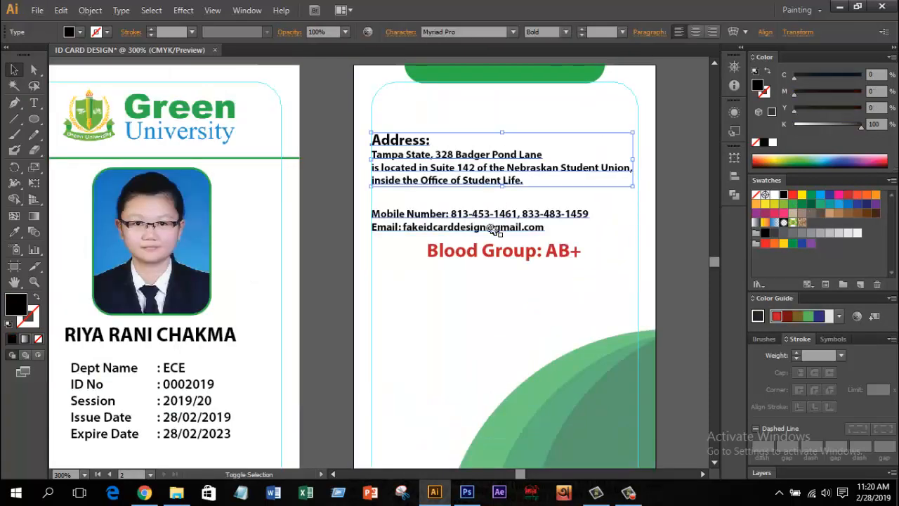
left_click(496, 228, "shift")
left_click(509, 254, "shift")
key("Up")
key("Up")
key("Up")
key("Up")
key("Up")
key("Up")
key("Up")
key("Up")
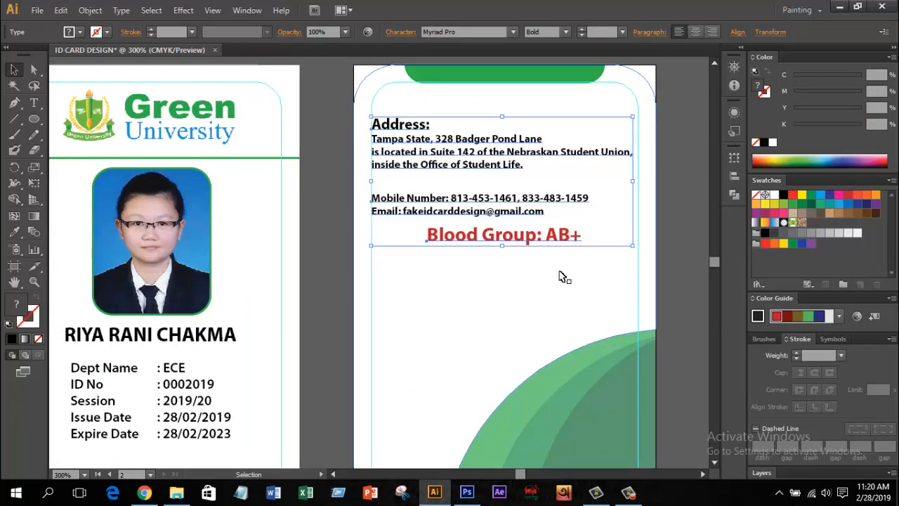
left_click(664, 267)
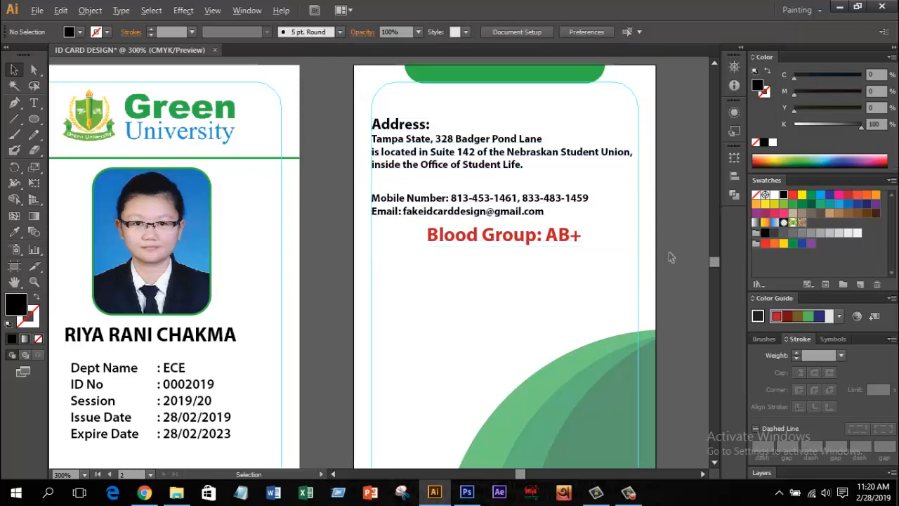
key("ctrl+minus")
Step: Bring the barcode image from Design Content onto the card back, shrink it and place it bottom right
left_click(144, 494)
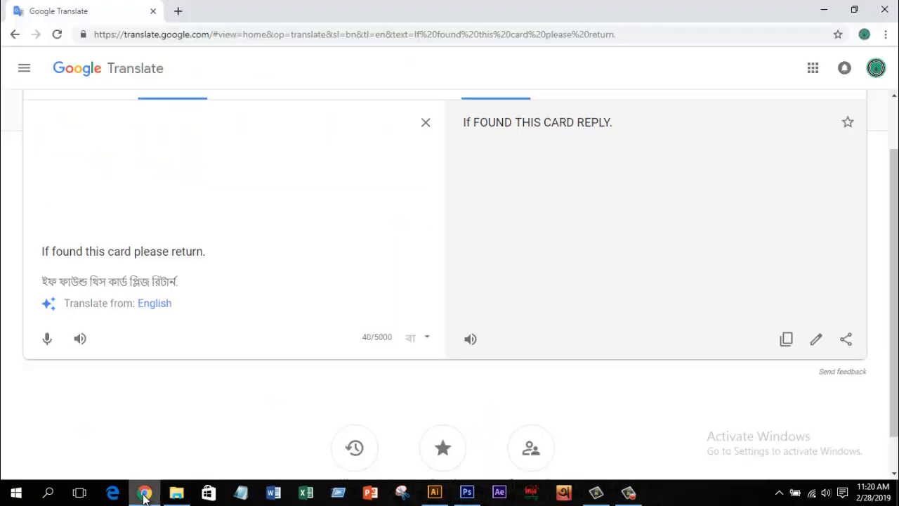
left_click(176, 494)
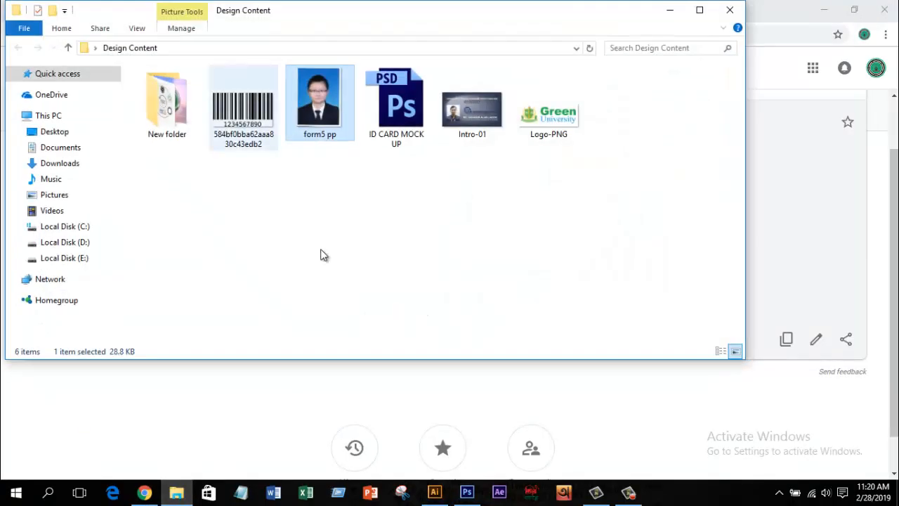
left_click_drag(243, 106, 501, 254)
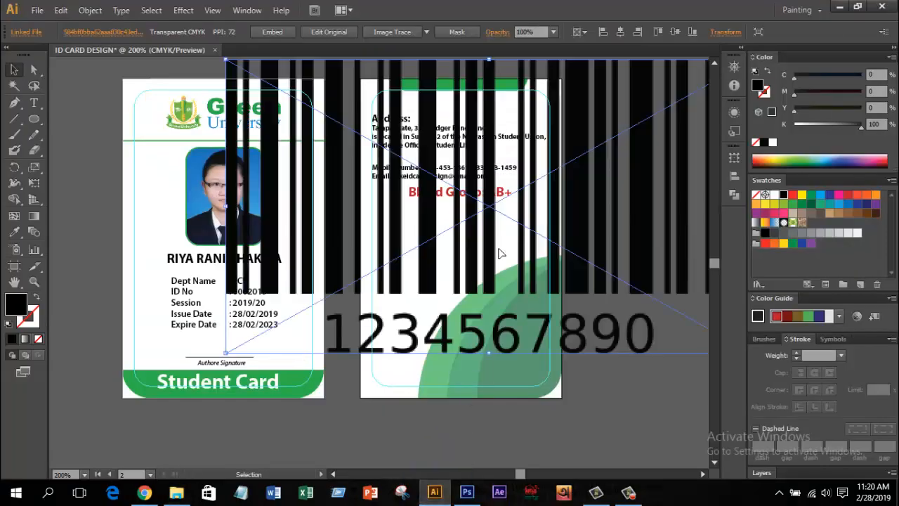
scroll(500, 255, "down", 1)
left_click_drag(690, 108, 521, 199)
scroll(501, 223, "up", 1)
left_click_drag(513, 222, 522, 373)
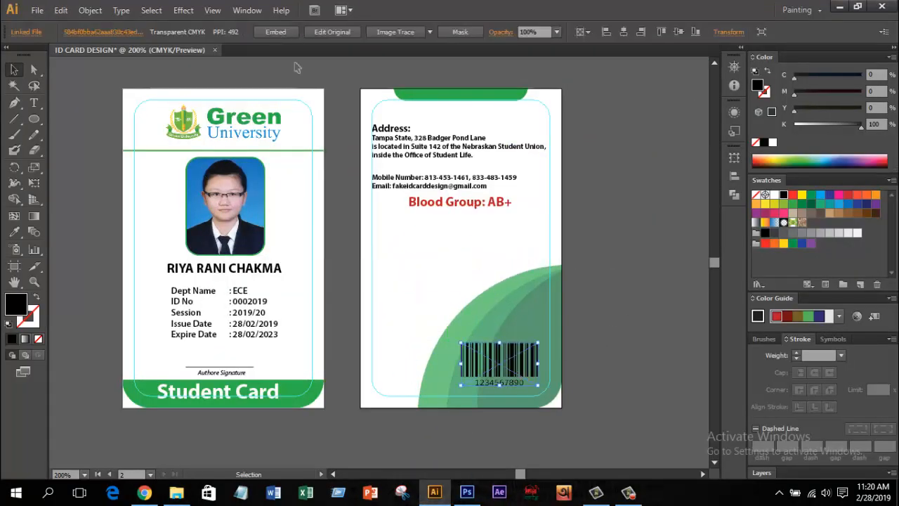
left_click(652, 301)
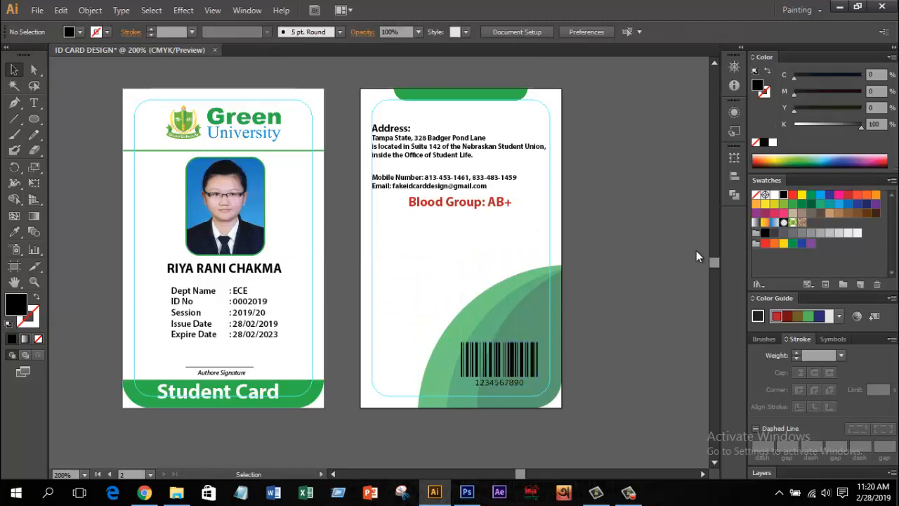
Step: Cut the 'If found this card please return.' sentence from Google Translate
left_click(144, 492)
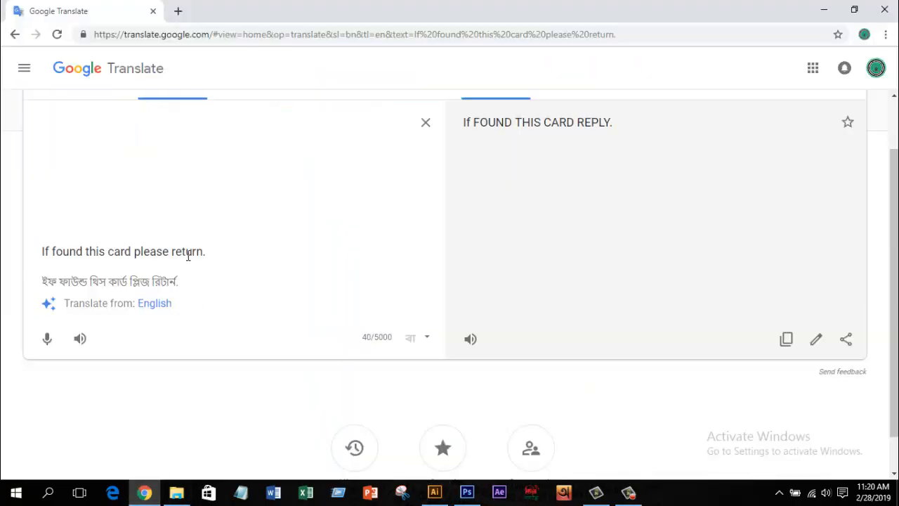
left_click_drag(204, 252, 22, 268)
key("ctrl+x")
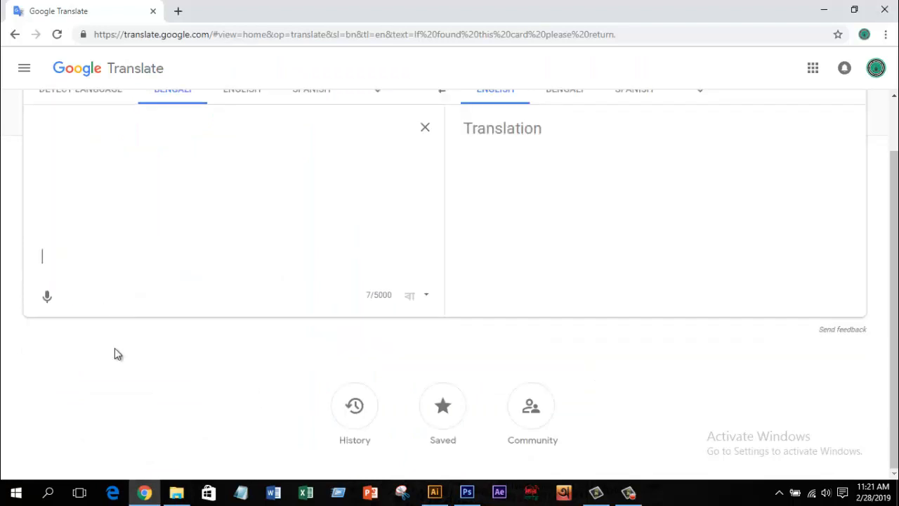
Step: Paste 'If found this card please return.' as text below the blood group and enlarge it
left_click(434, 491)
left_click(33, 102)
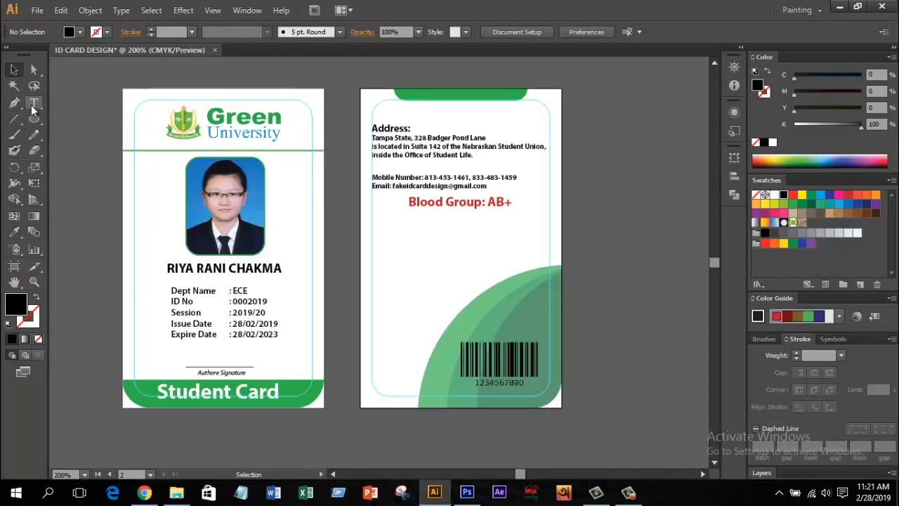
left_click(388, 251)
key("ctrl+v")
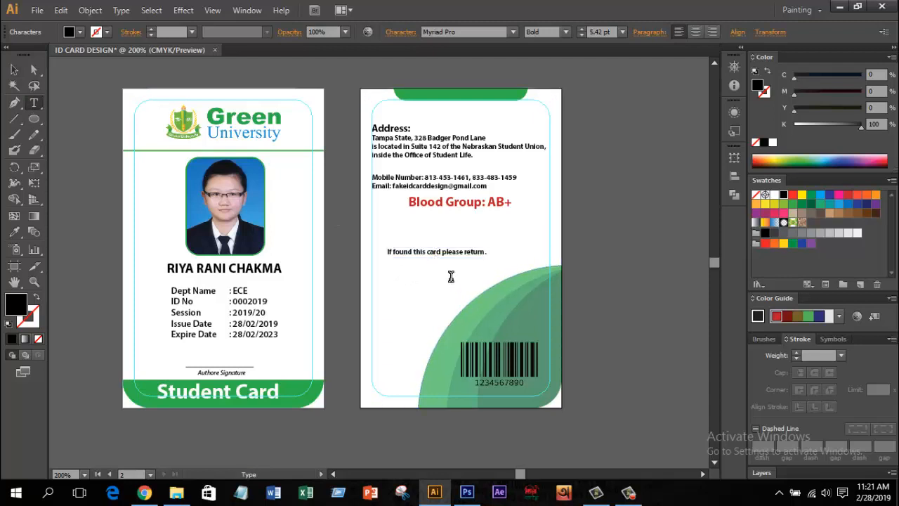
key("ctrl+a")
key("Escape")
left_click_drag(488, 246, 540, 232)
scroll(517, 254, "up", 1)
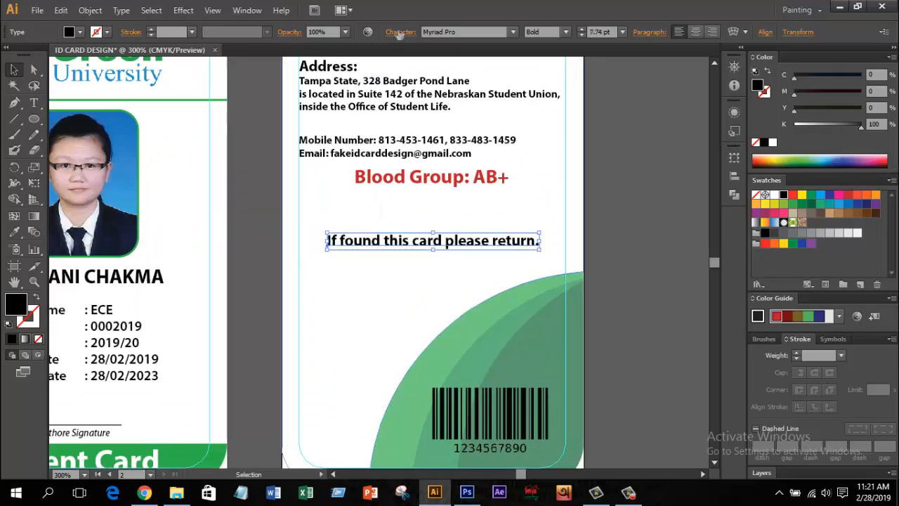
Step: Draw a rounded rectangle around the sentence and make it a thin black outline only
left_click(640, 164)
left_click_drag(33, 119, 84, 133)
mouse_move(323, 227)
left_mouse_down()
mouse_move(368, 252)
mouse_move(551, 255)
mouse_move(541, 257)
left_mouse_up()
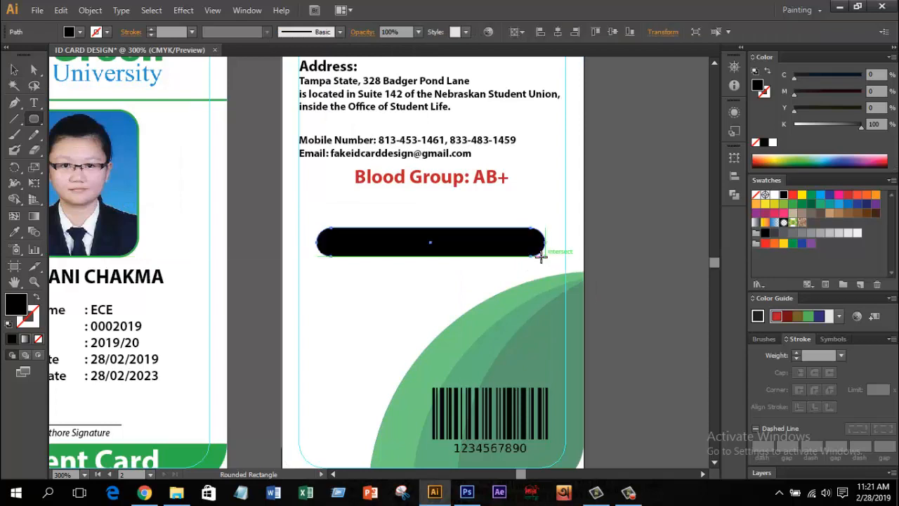
key("shift+x")
key("v")
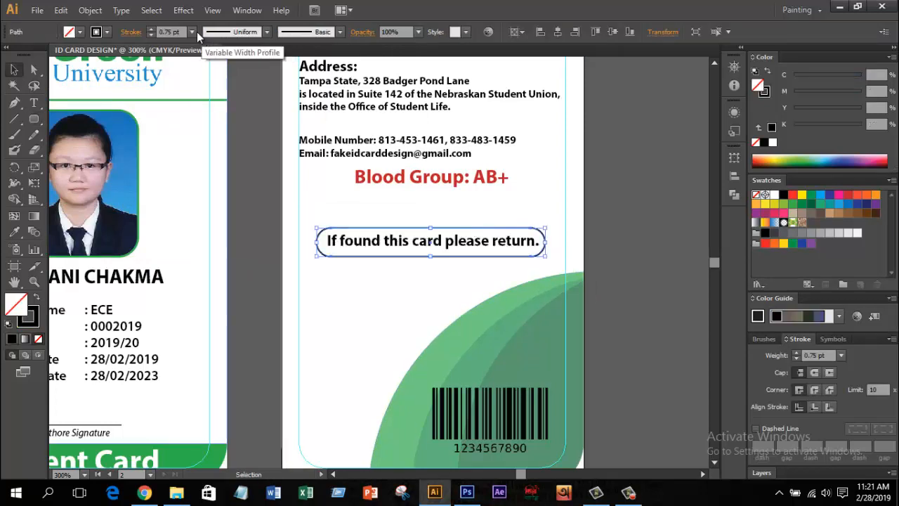
left_click(596, 261)
scroll(596, 261, "down", 1)
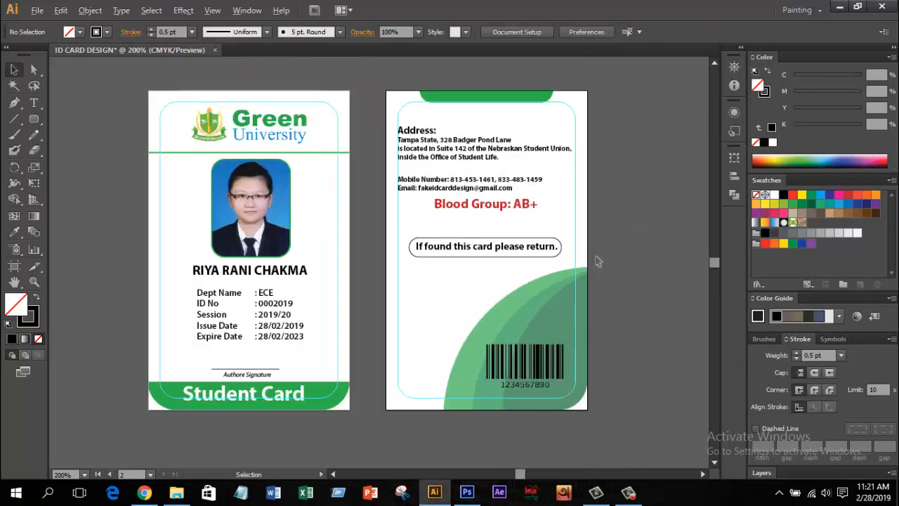
scroll(596, 261, "down", 1)
left_click_drag(600, 275, 616, 299)
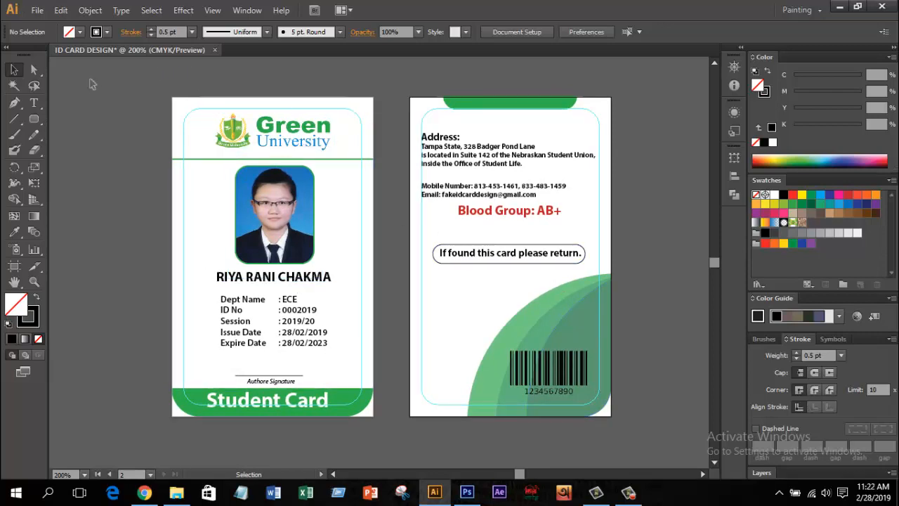
Step: Export both artboards as High (300 ppi) PNGs, ID CARD DESIGN-01 and ID CARD DESIGN-02
left_click(36, 11)
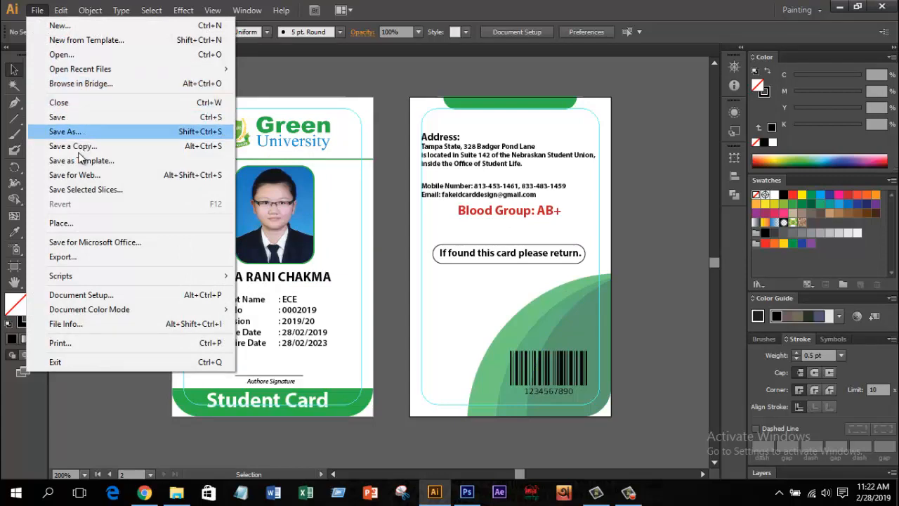
left_click(69, 258)
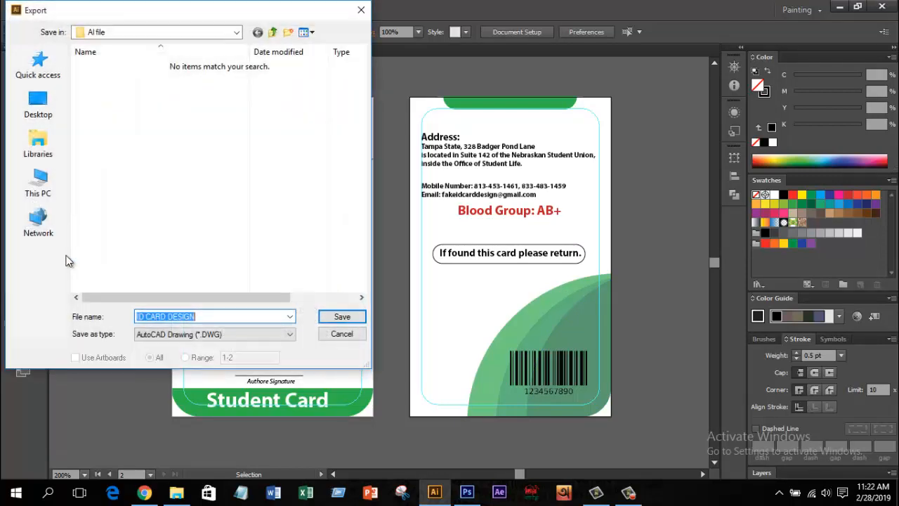
left_click(163, 335)
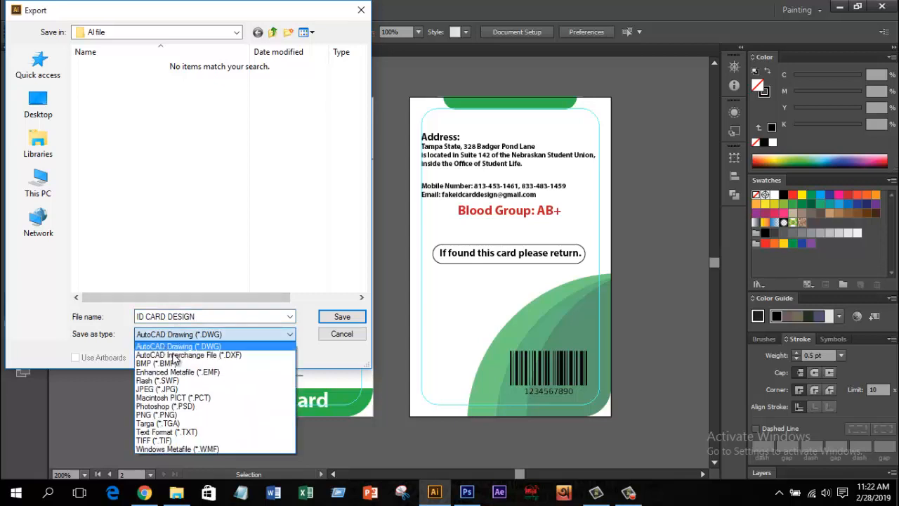
left_click(147, 416)
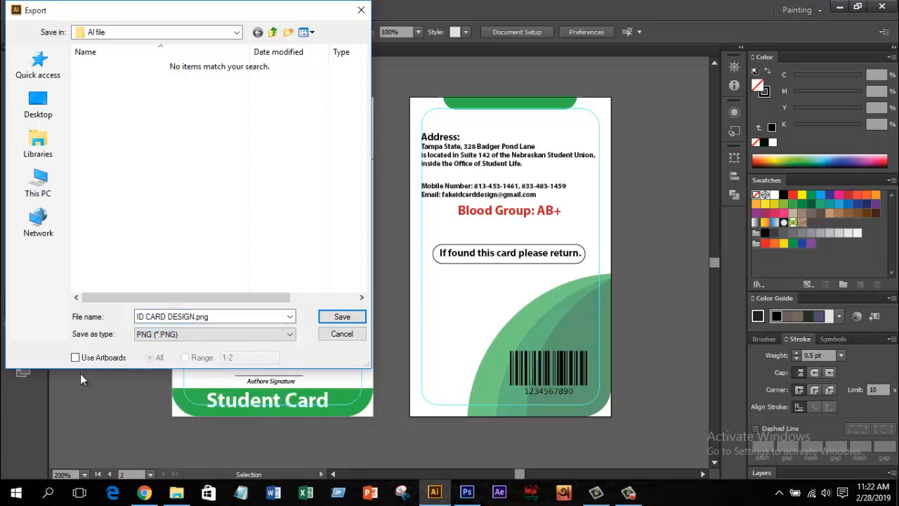
left_click(351, 321)
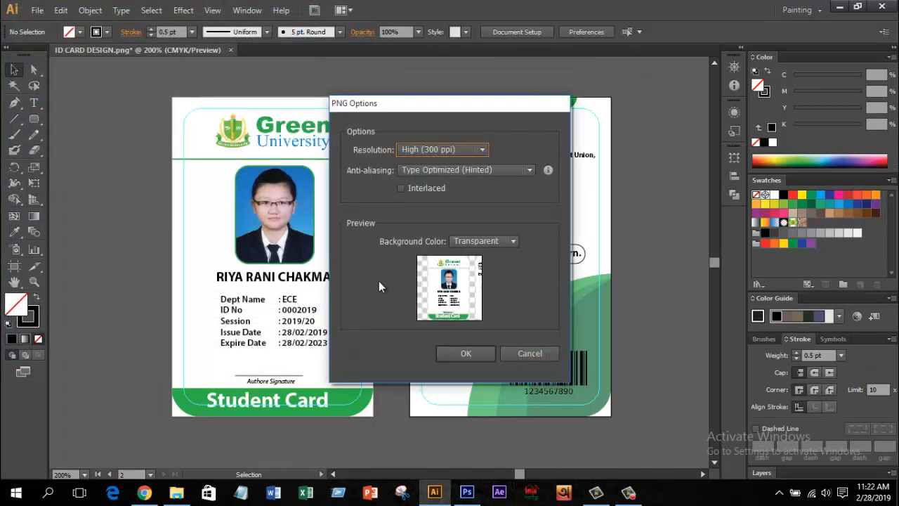
left_click(420, 151)
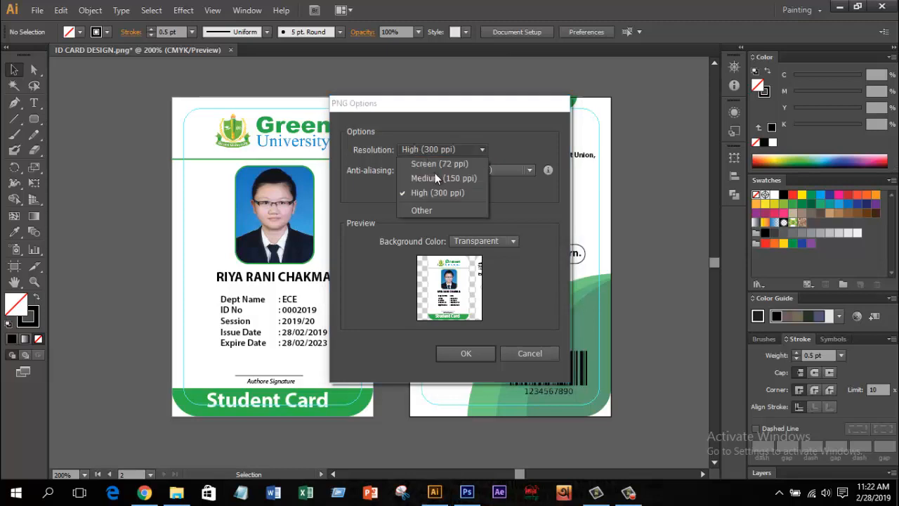
left_click(430, 194)
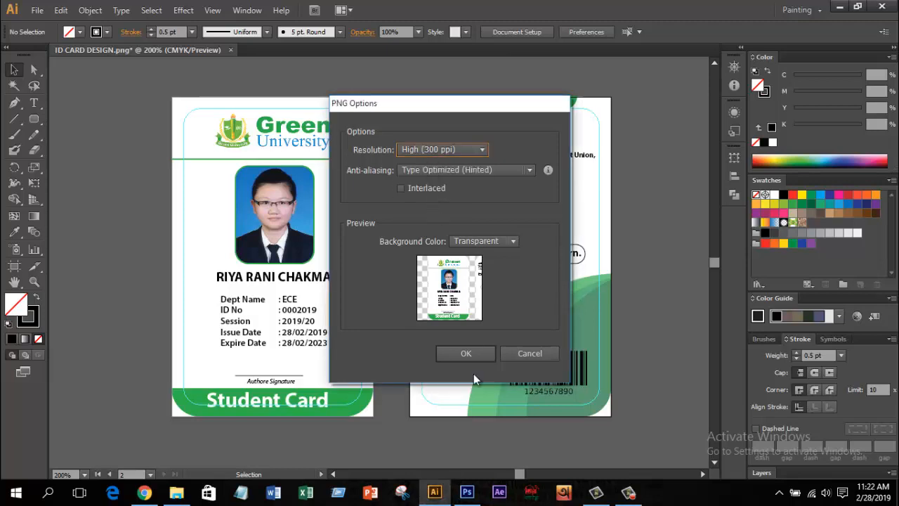
left_click(465, 353)
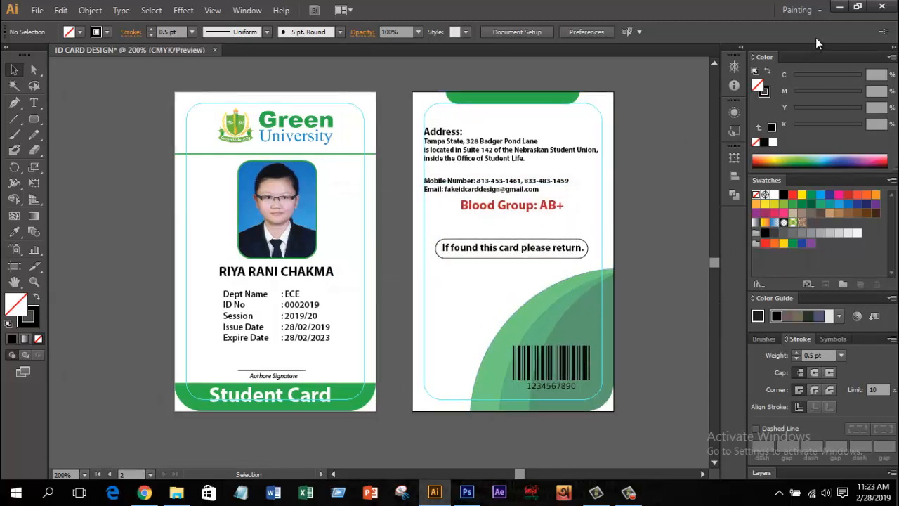
left_click(840, 8)
double_click(25, 92)
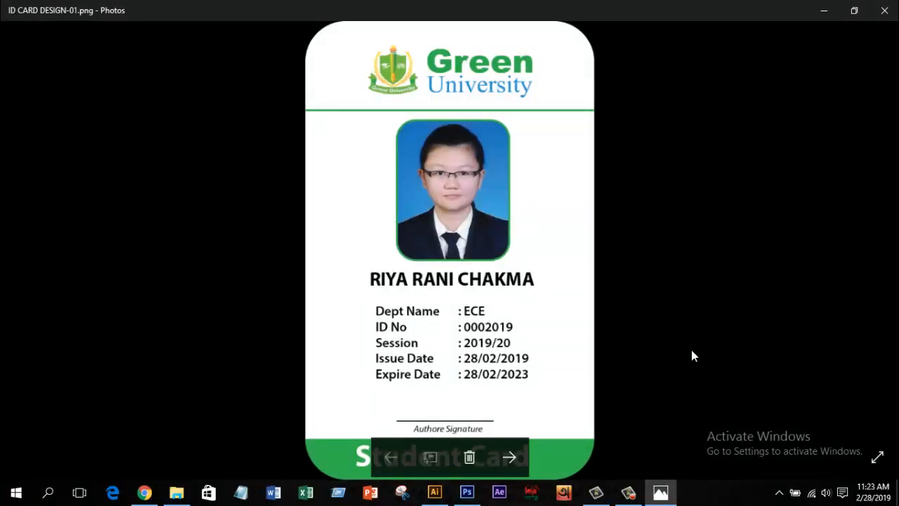
left_click(508, 459)
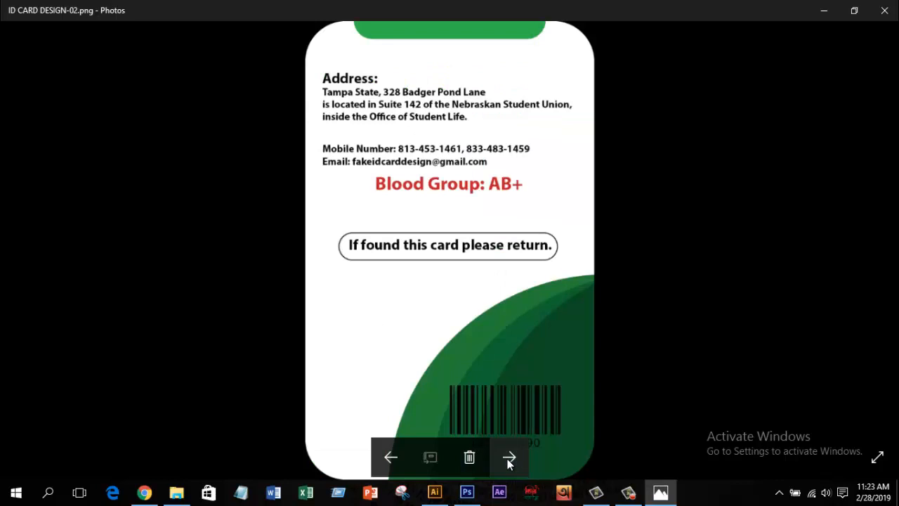
left_click(884, 10)
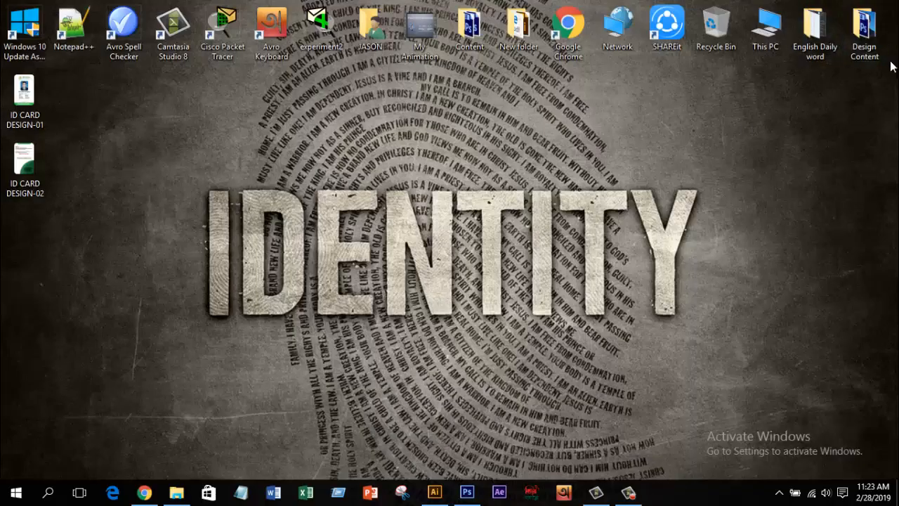
Step: Open ID CARD MOCK UP.psd in Photoshop and edit the right card's Your design smart object
double_click(865, 31)
left_click_drag(397, 141, 273, 13)
left_click_drag(403, 200, 411, 224)
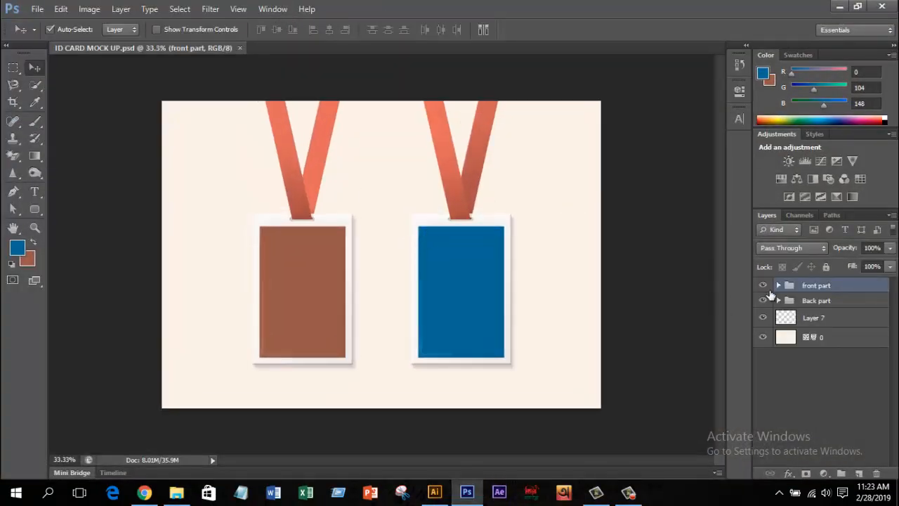
left_click(765, 286)
left_click(764, 286)
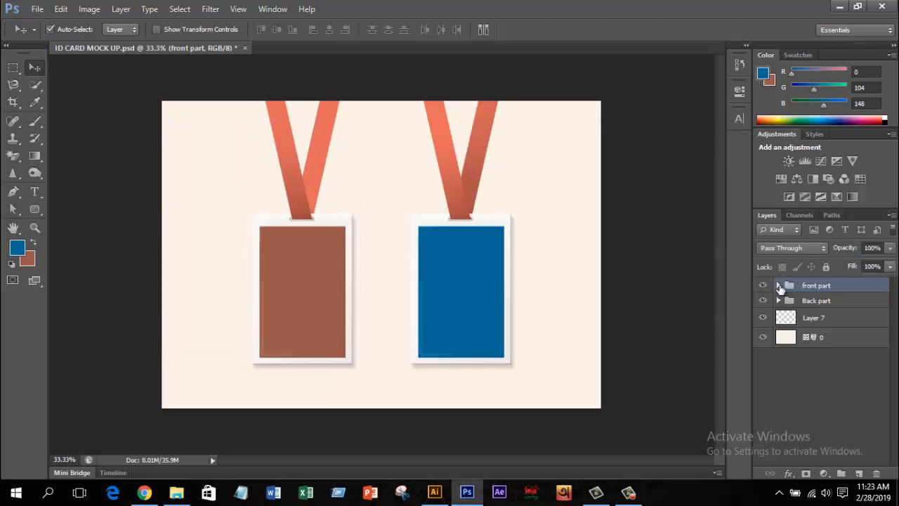
left_click(455, 294)
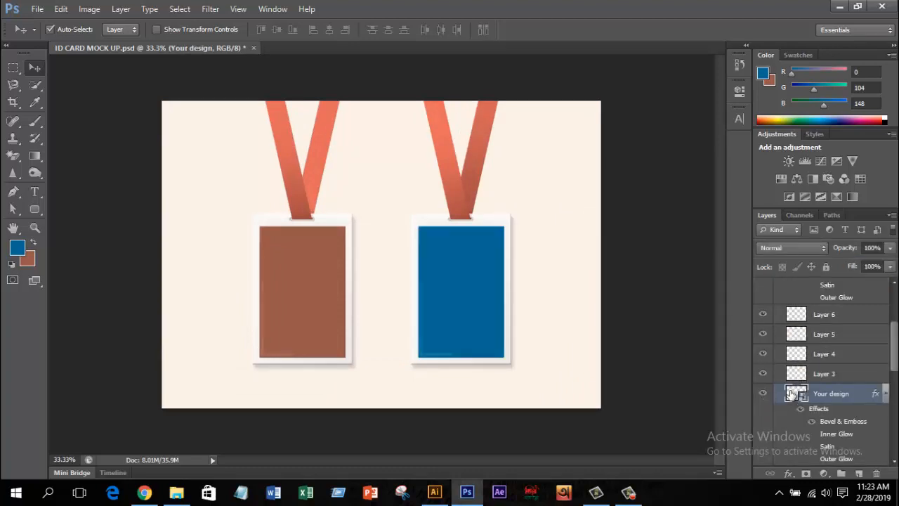
double_click(791, 395)
left_click(479, 214)
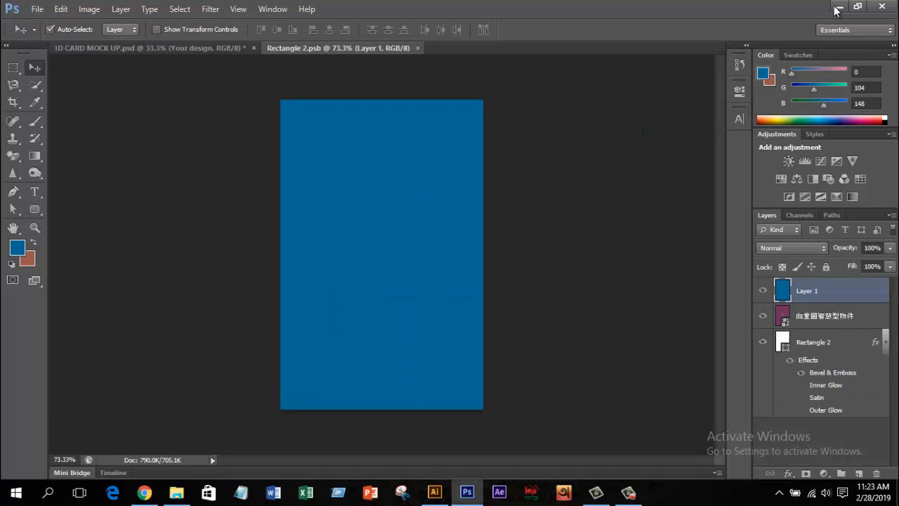
Step: Place ID CARD DESIGN-01 into the smart object and scale it to fill the artboard
left_click(838, 7)
left_click(671, 9)
left_click_drag(25, 95, 386, 245)
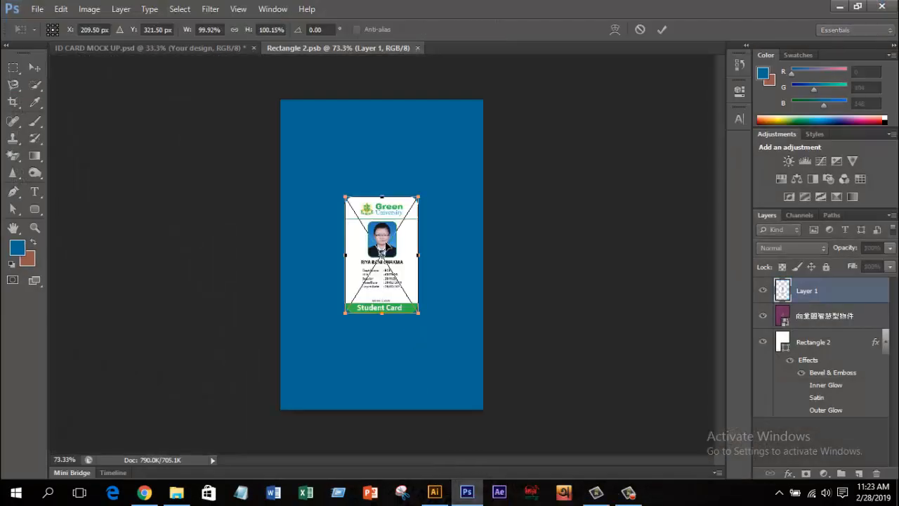
left_click_drag(418, 198, 444, 180)
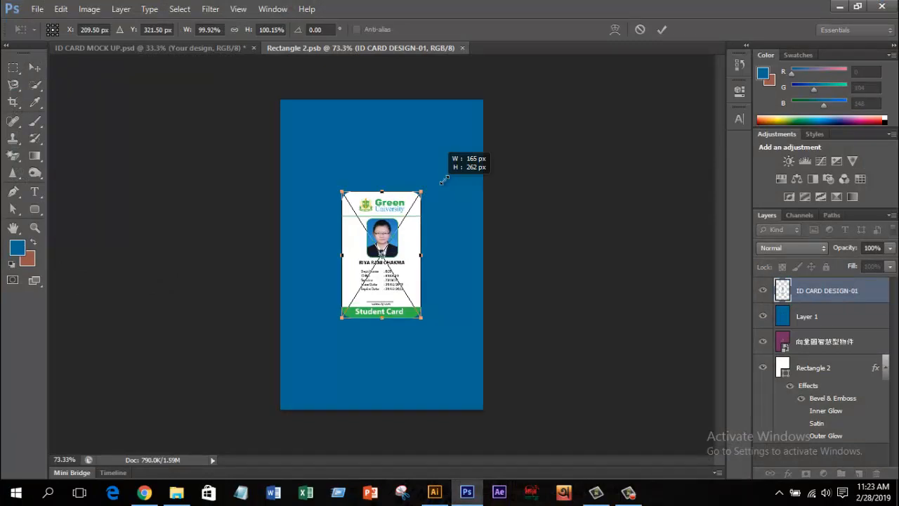
left_click_drag(444, 180, 503, 88)
key("Return")
Step: Hide the vector layer, Layer 1 and Rectangle 2, then save and close the smart object
left_click(763, 345)
left_click(764, 317)
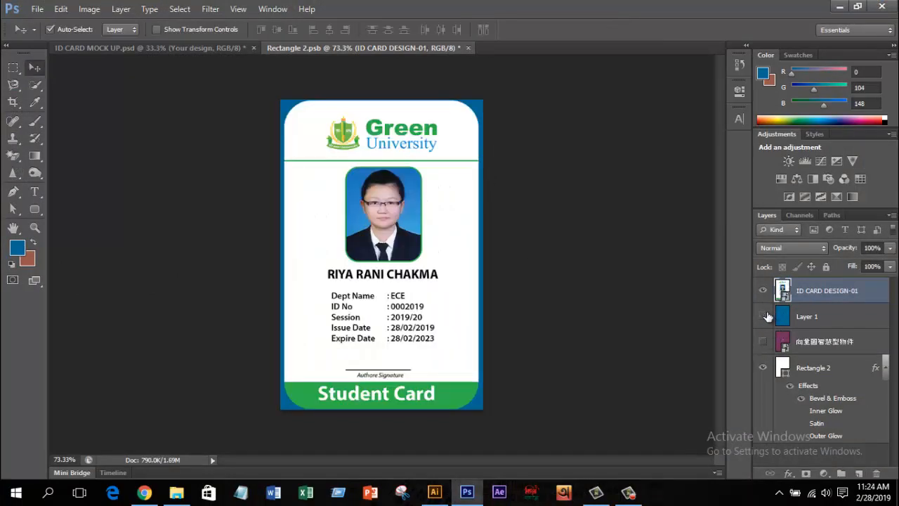
left_click(763, 369)
scroll(568, 345, "down", 1)
scroll(568, 346, "up", 1)
scroll(568, 346, "up", 1)
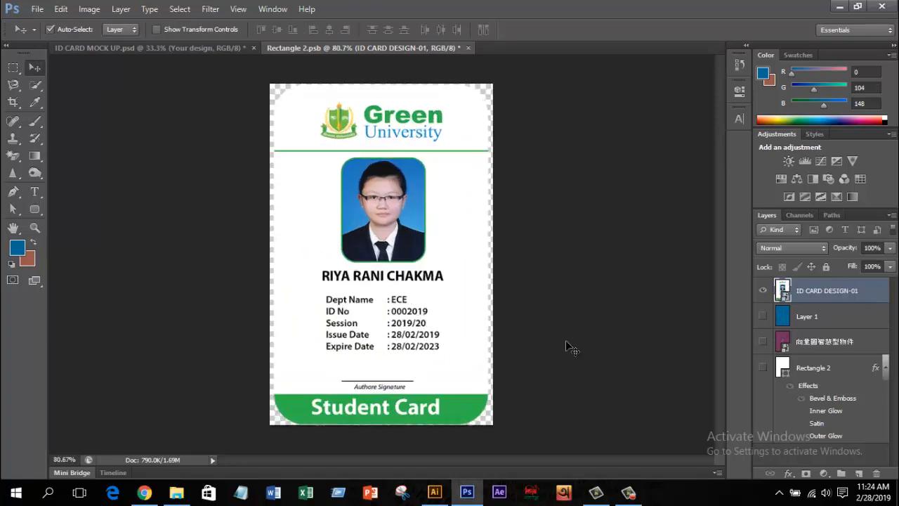
left_click(469, 48)
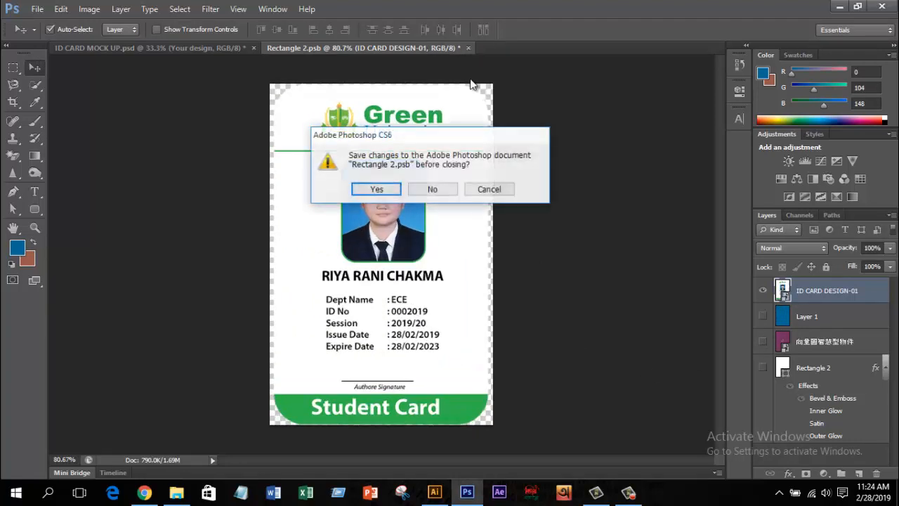
left_click(380, 188)
scroll(609, 351, "up", 1)
scroll(576, 355, "down", 1)
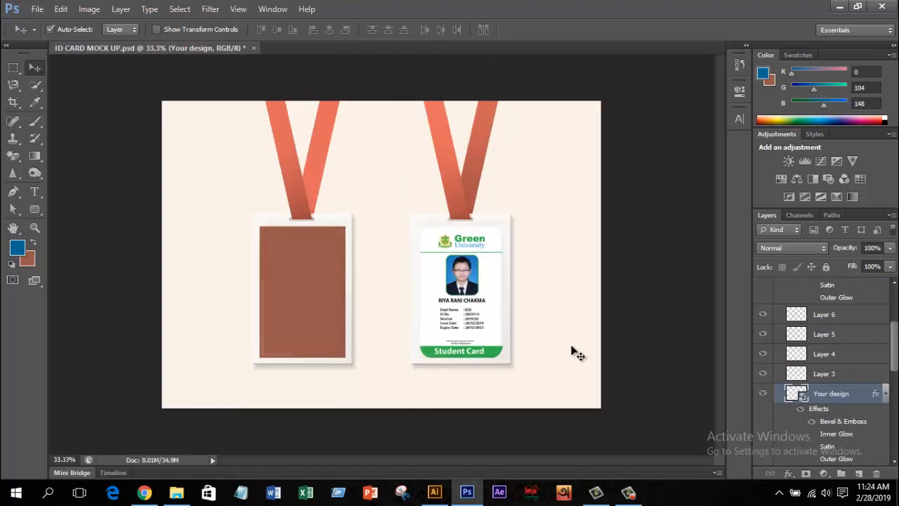
Step: Collapse the front part group and edit the left card's Your Design smart object
scroll(576, 355, "up", 1)
scroll(787, 310, "up", 5)
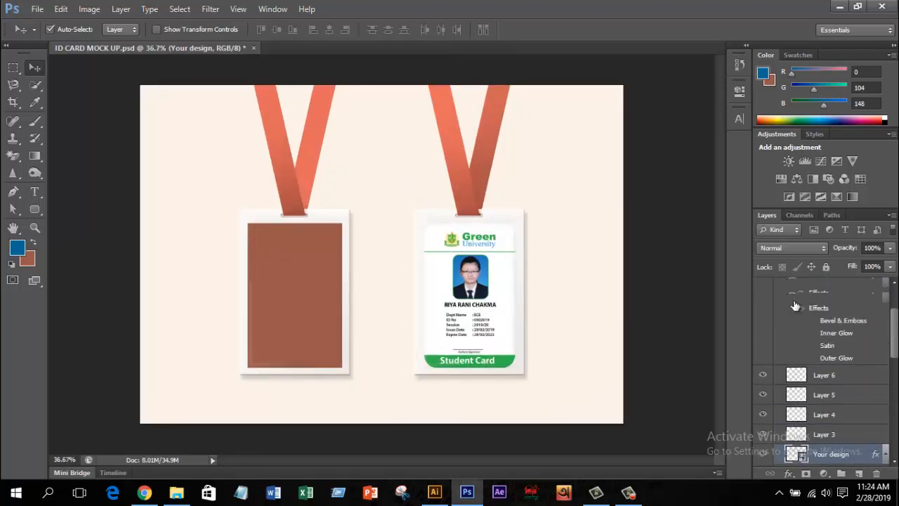
left_click(784, 288)
left_click(778, 286)
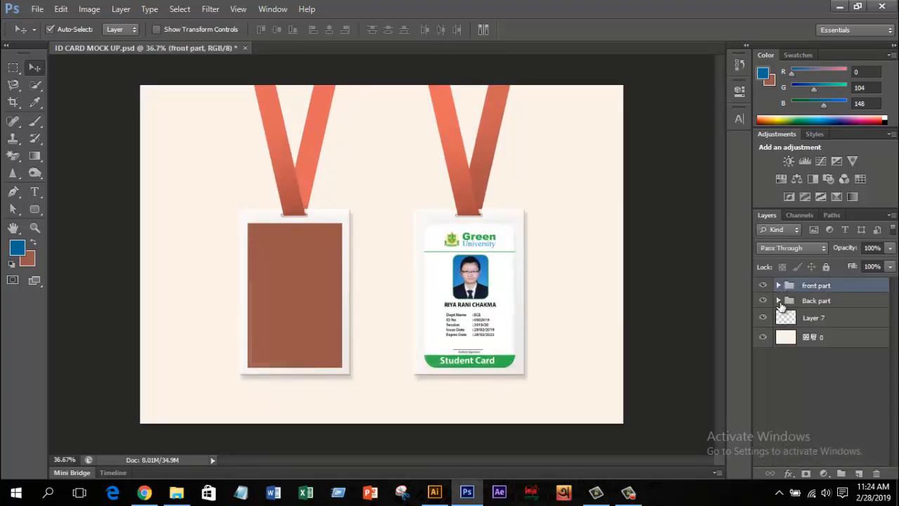
left_click(282, 276)
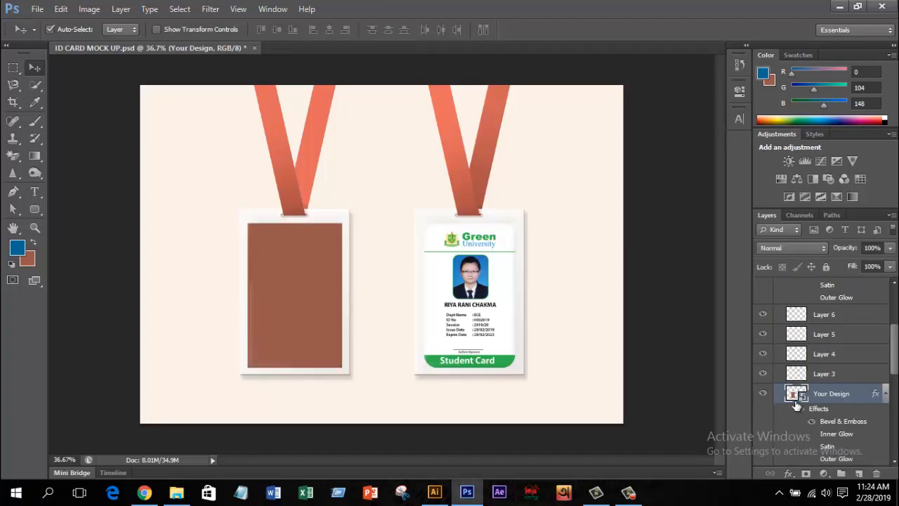
double_click(796, 394)
left_click(476, 212)
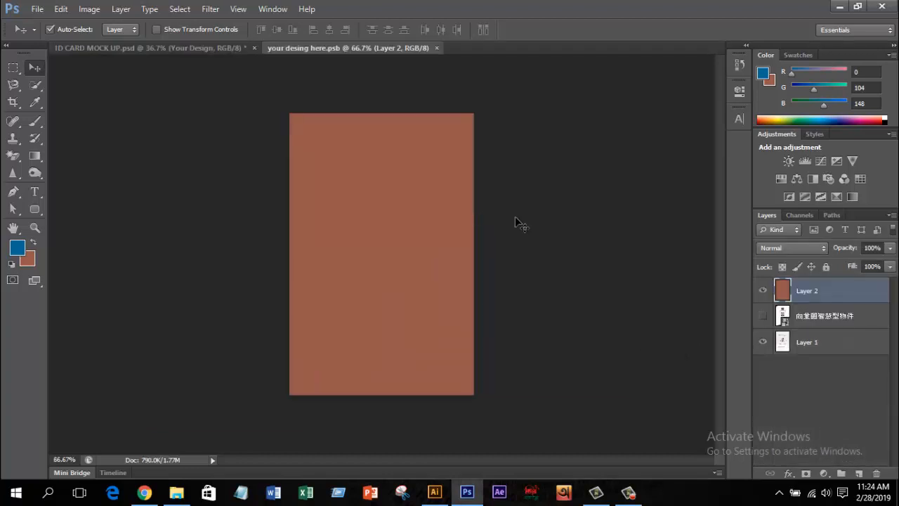
left_click(764, 291)
left_click(764, 291)
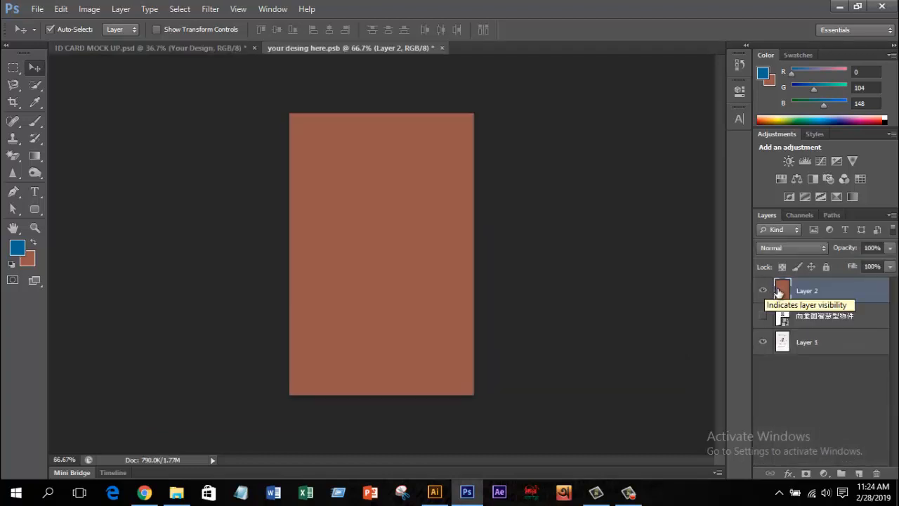
Step: Place ID CARD DESIGN-02, scale it to fill the canvas, hide Layer 2 and Layer 1, and save
left_click(838, 7)
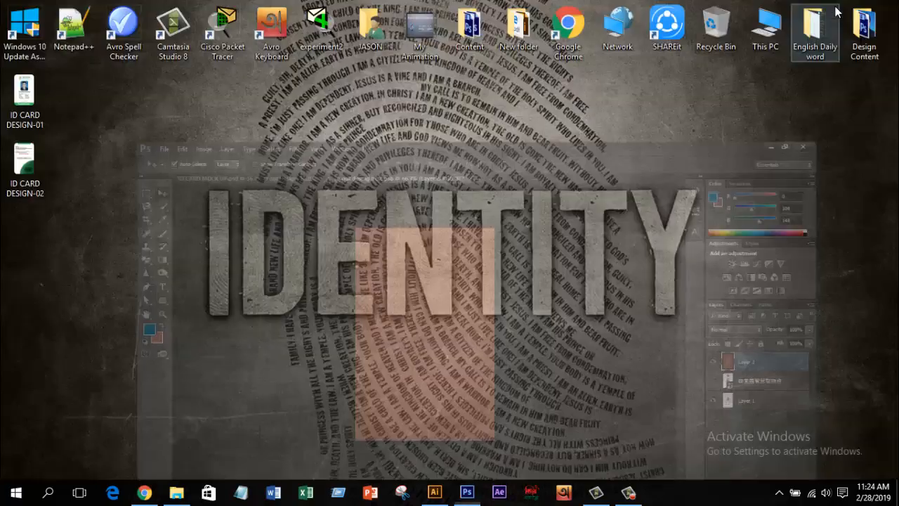
left_click_drag(32, 173, 398, 233)
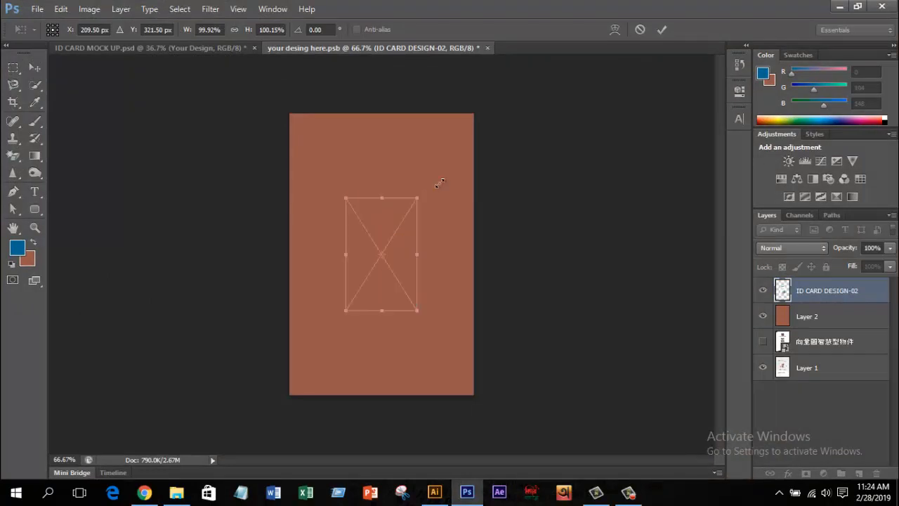
left_click_drag(440, 182, 505, 134)
left_click(661, 31)
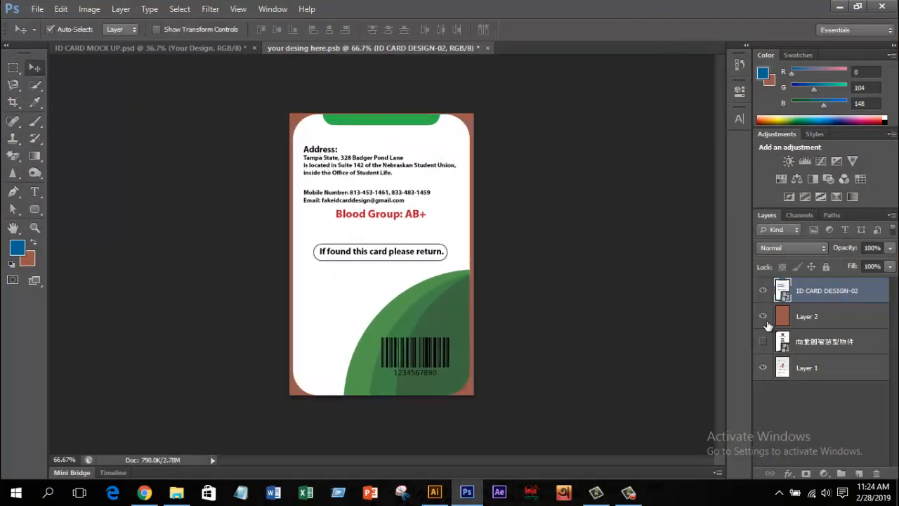
left_click(764, 317)
left_click(764, 368)
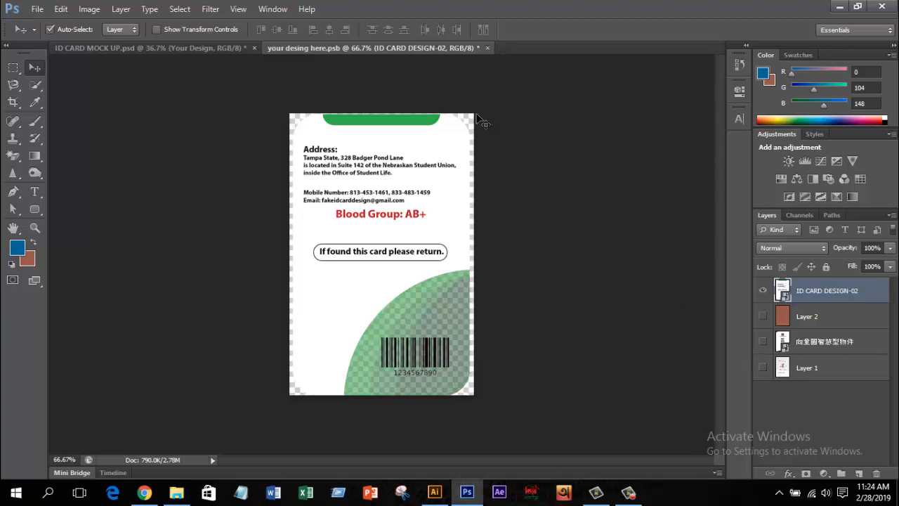
left_click(487, 48)
left_click(435, 188)
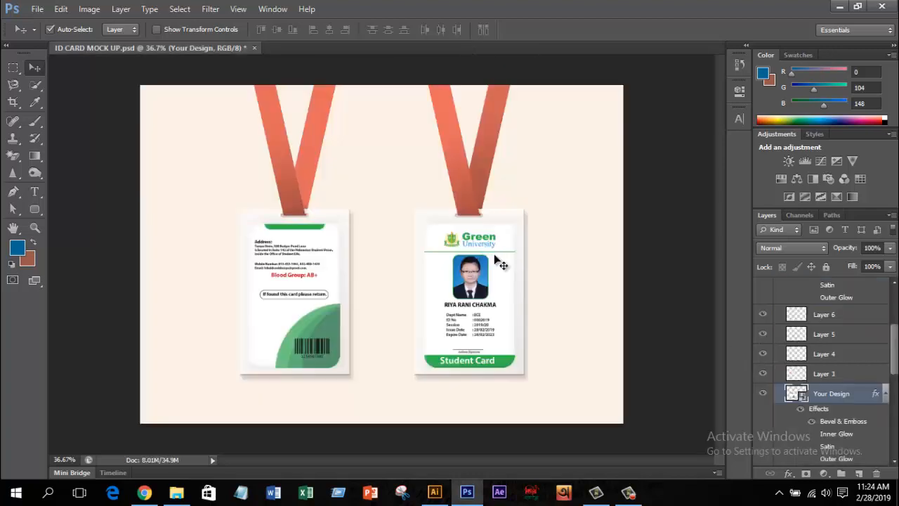
scroll(433, 330, "up", 3)
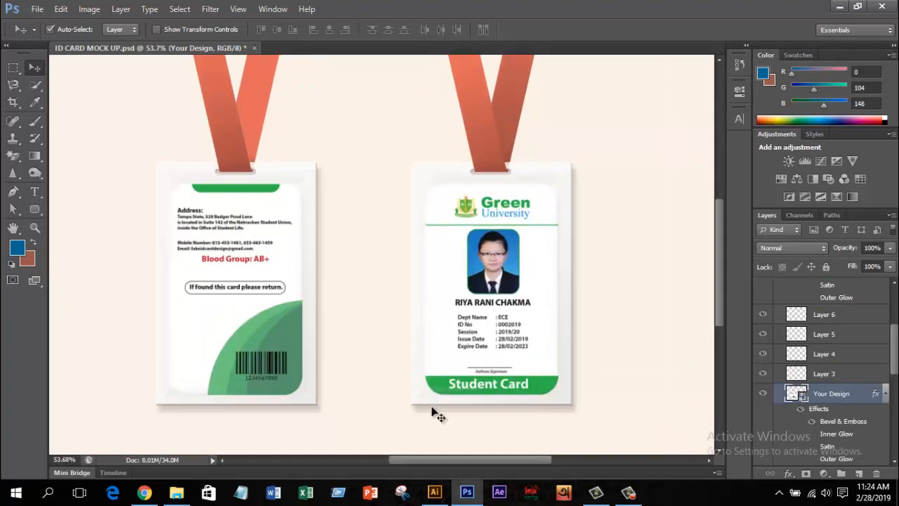
scroll(382, 421, "up", 1)
scroll(381, 422, "down", 1)
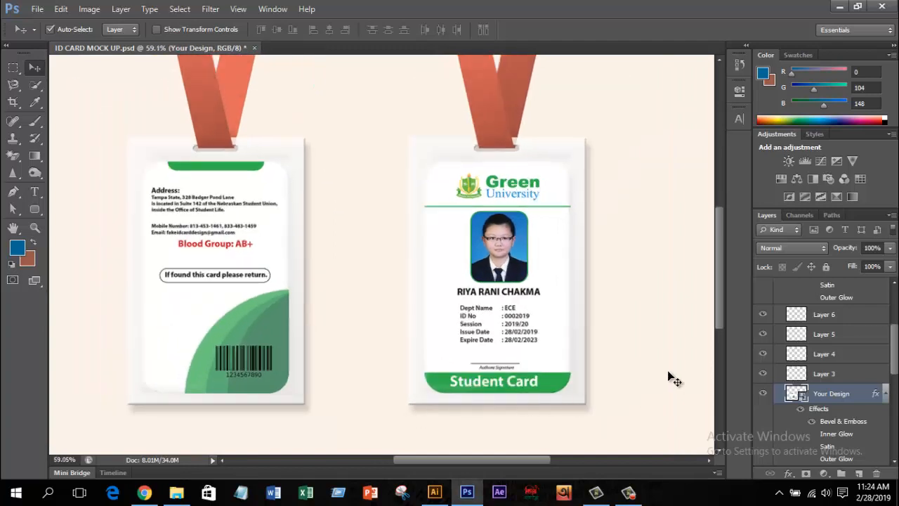
left_click_drag(544, 398, 564, 377)
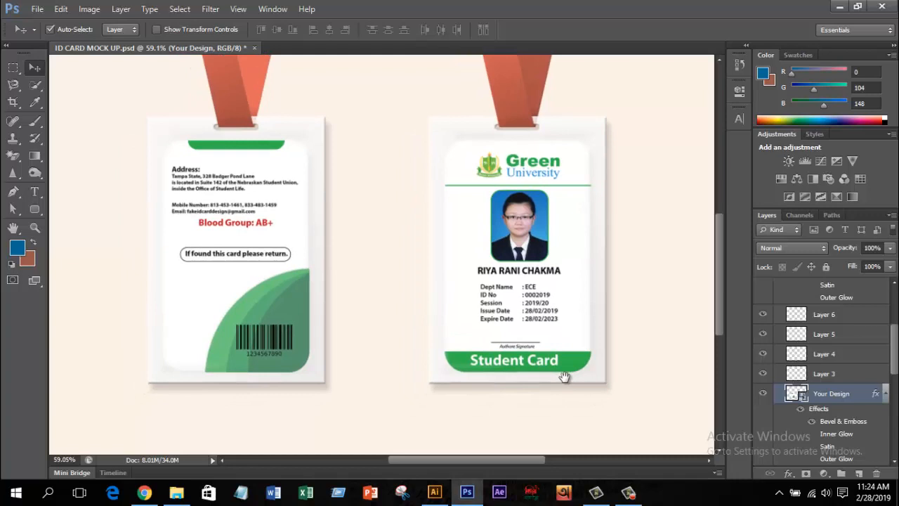